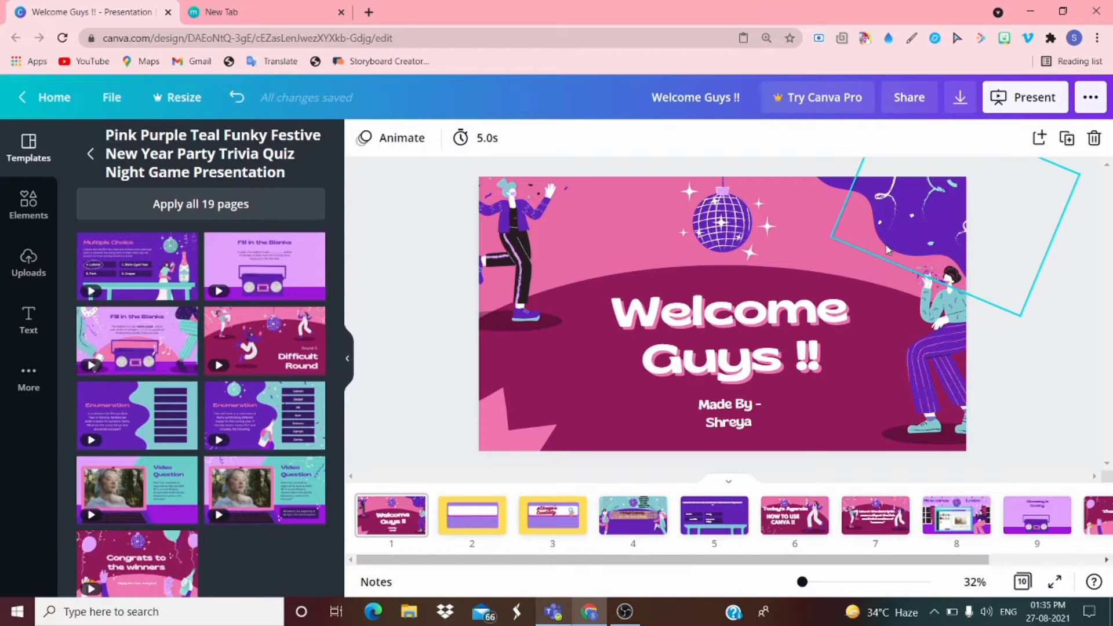
# - Bring the OBS Studio recording window to the front, away from the Welcome Guys presentation
pyautogui.click(625, 613)
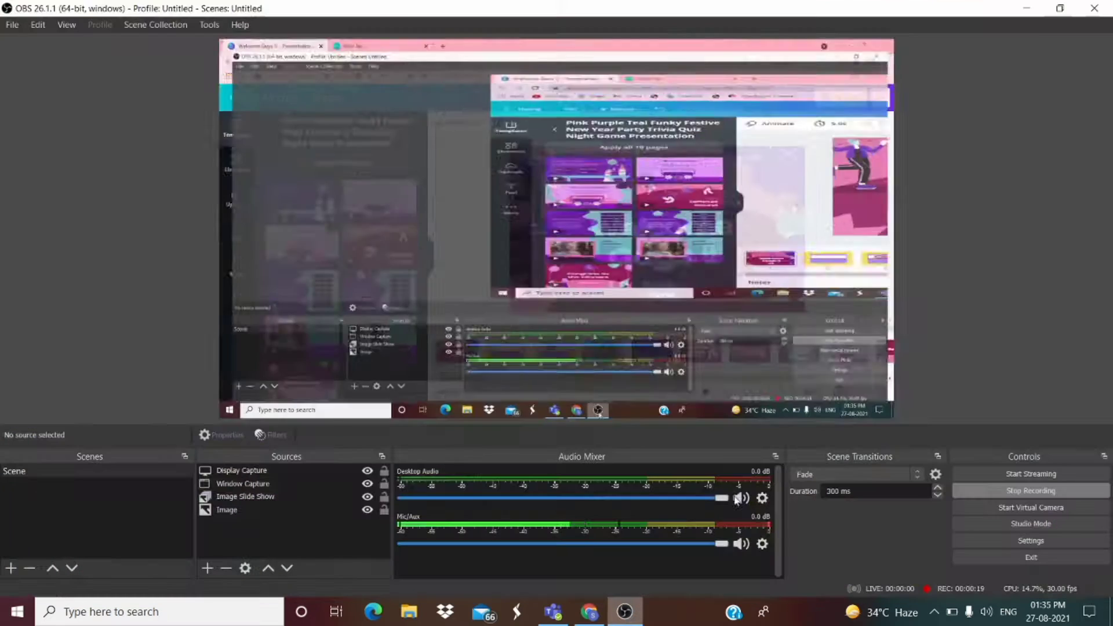
# - Minimize OBS Studio so the Canva Welcome Guys presentation editor is visible again
pyautogui.click(626, 612)
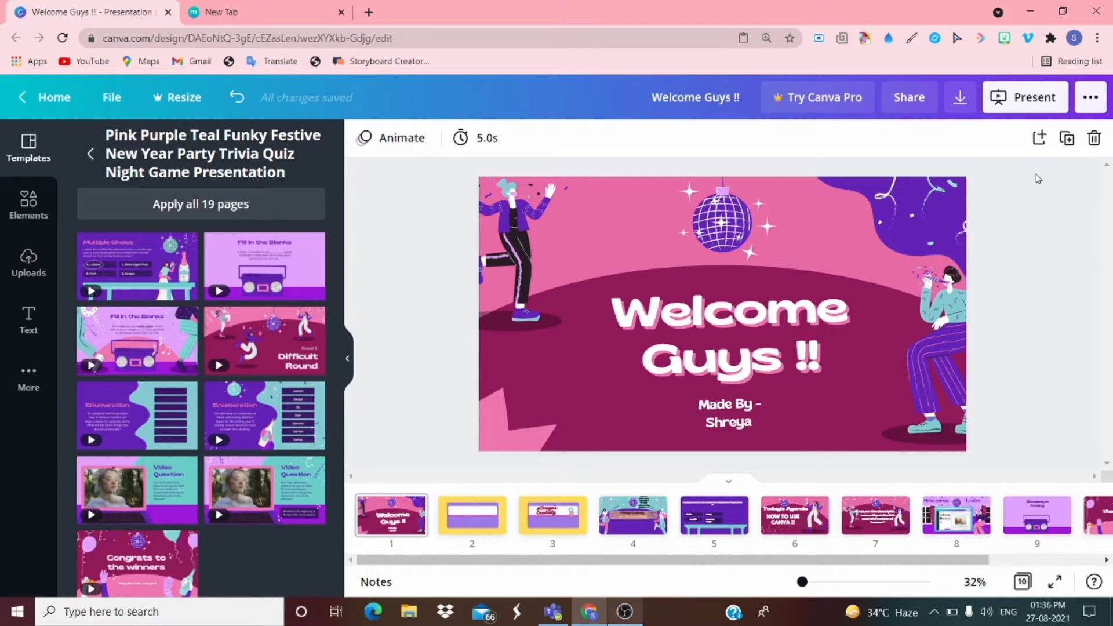
# - Present the 'Welcome Guys !!' deck full screen in Standard mode, starting at slide 1 of 10
pyautogui.click(1014, 110)
pyautogui.press('Escape')
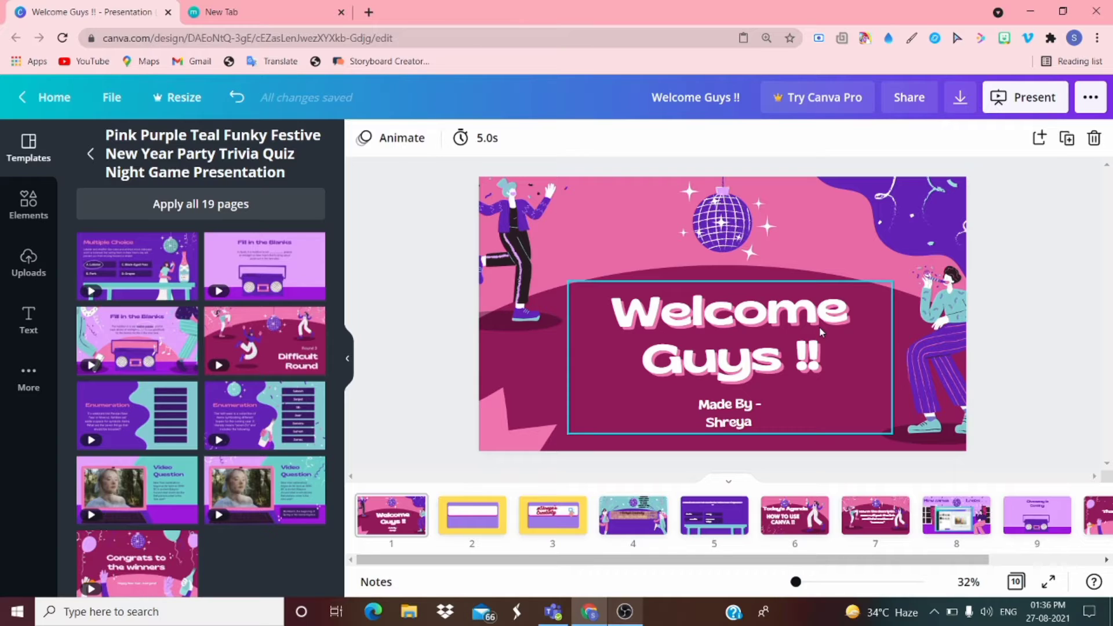
pyautogui.click(1009, 98)
pyautogui.click(968, 254)
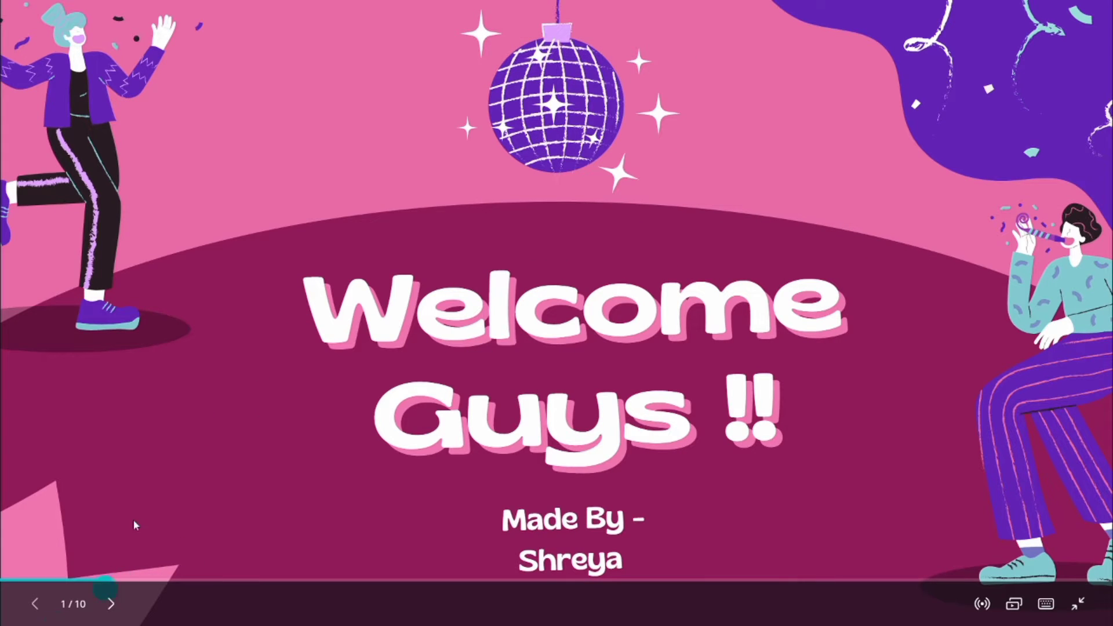
# - Advance the presentation slide by slide from slide 1 to slide 7 about the description-box link
pyautogui.click(112, 604)
pyautogui.click(112, 603)
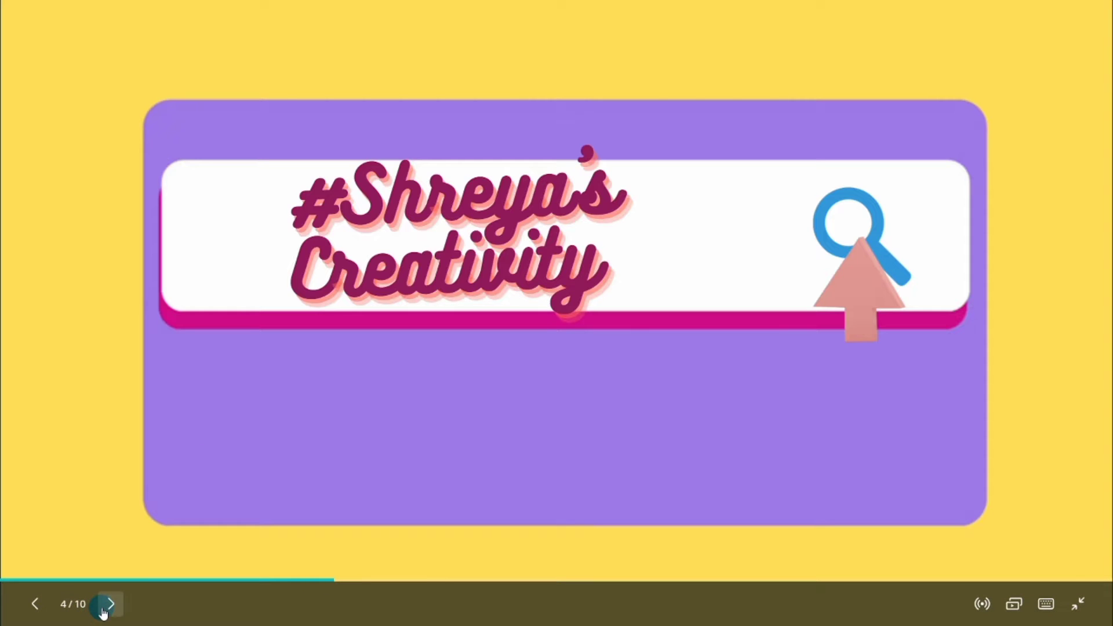
pyautogui.click(104, 610)
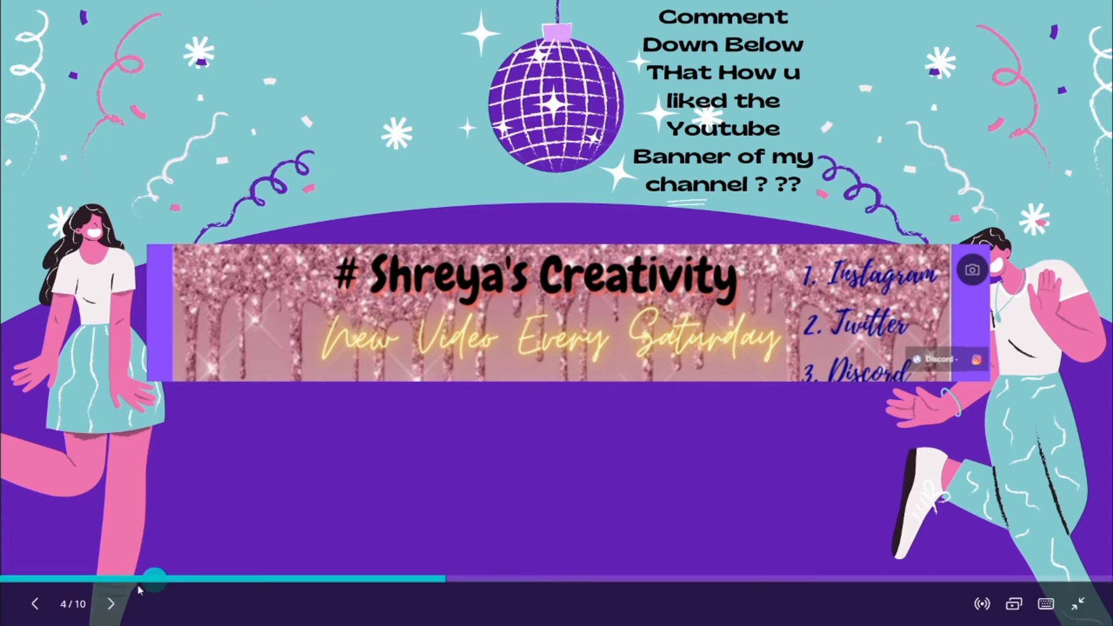
pyautogui.click(112, 604)
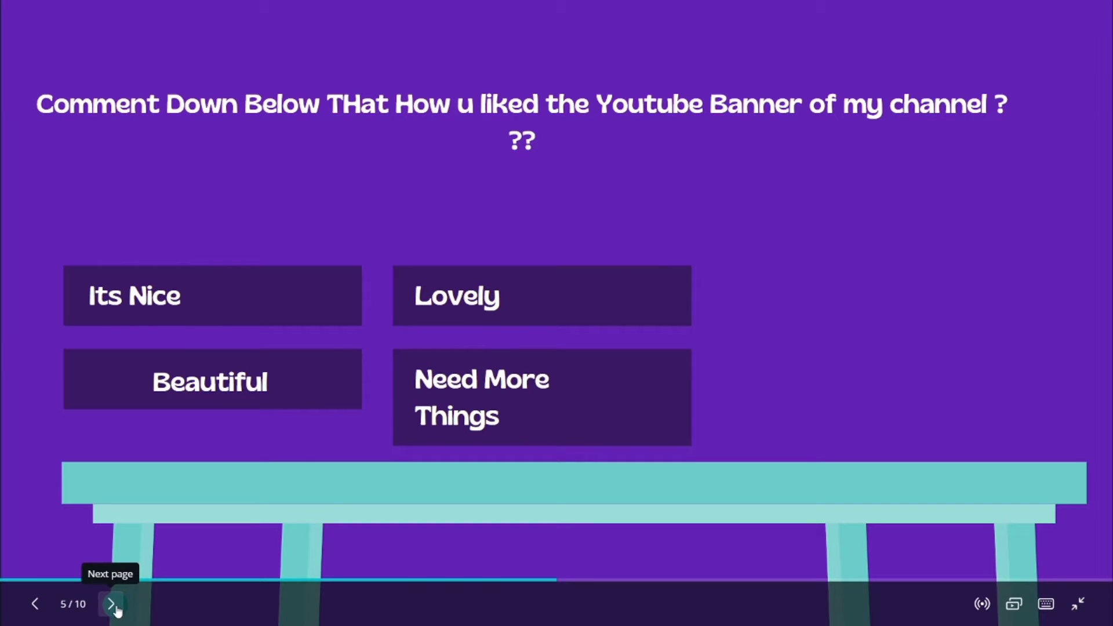
pyautogui.click(115, 607)
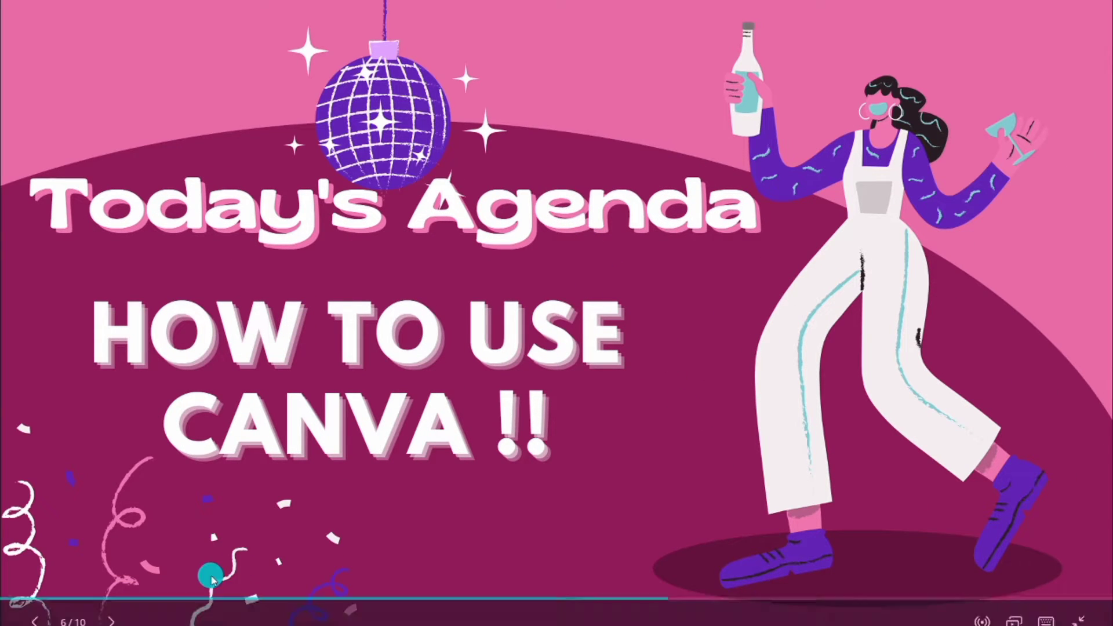
pyautogui.click(116, 606)
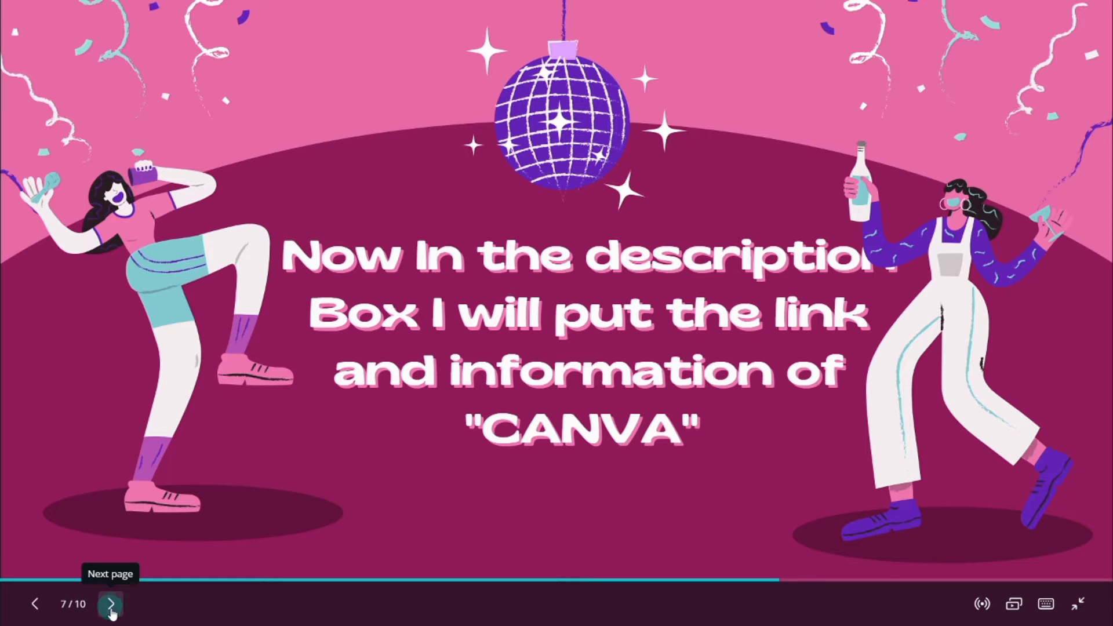
pyautogui.click(111, 606)
# - Dismiss the stray browser menu and exit presenting, back in the editor on 'How canva Looks'
pyautogui.rightClick(112, 612)
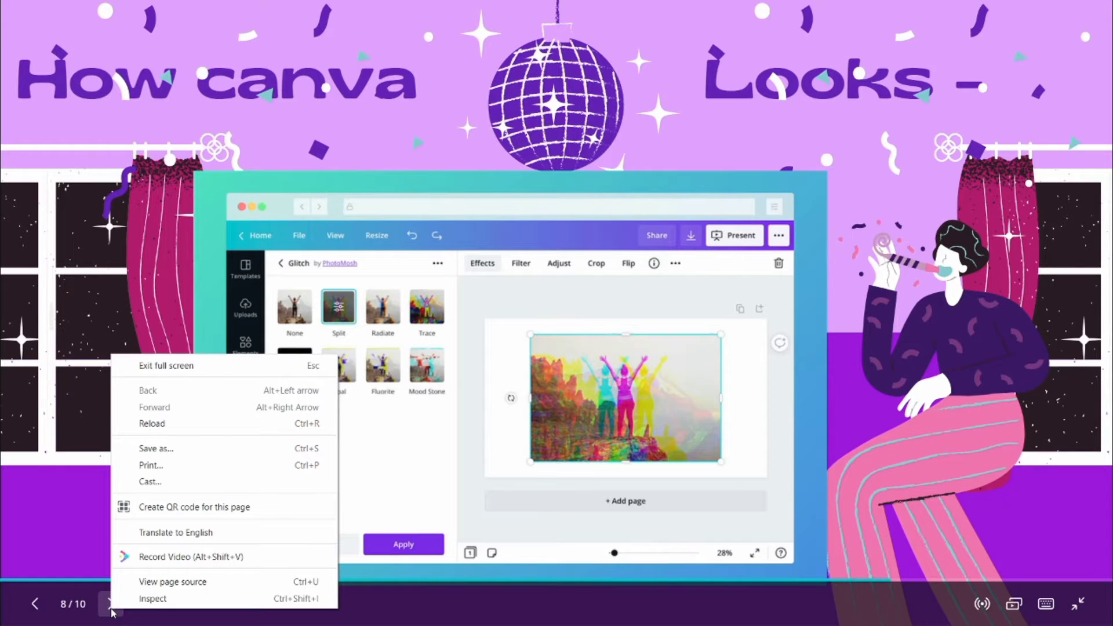
pyautogui.click(437, 165)
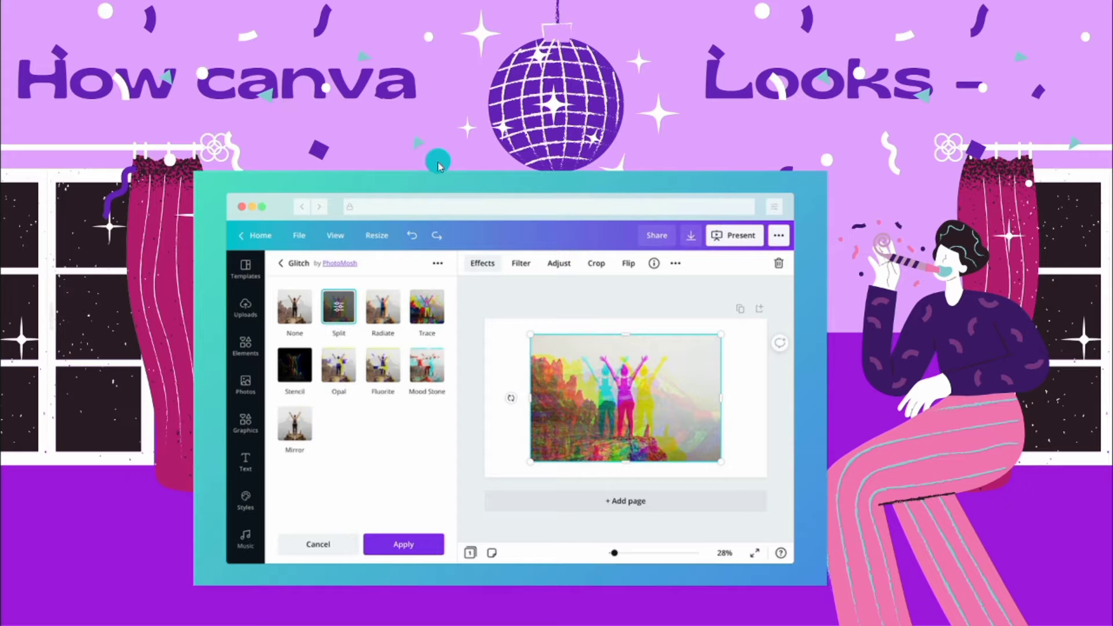
pyautogui.press('Left')
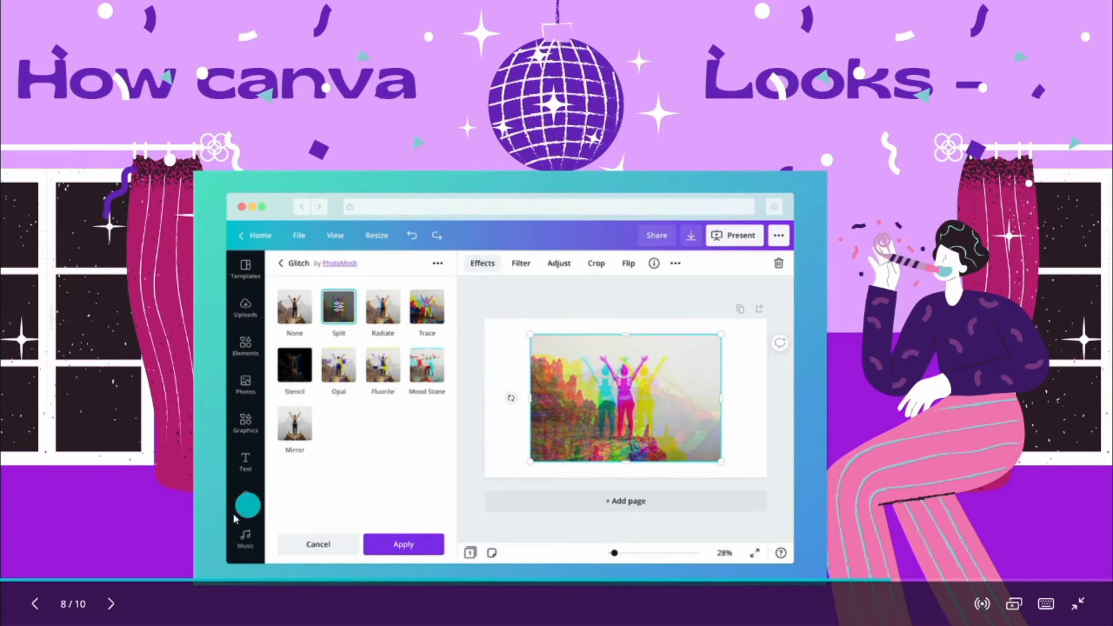
pyautogui.press('Escape')
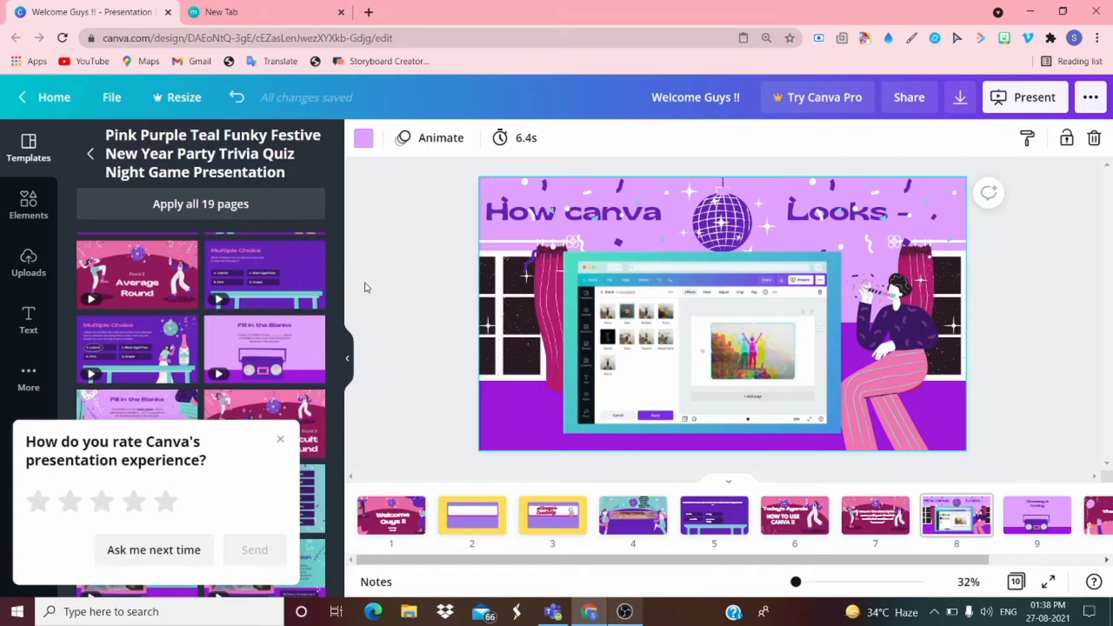
# - Load canva.com in the empty second browser tab
pyautogui.click(294, 6)
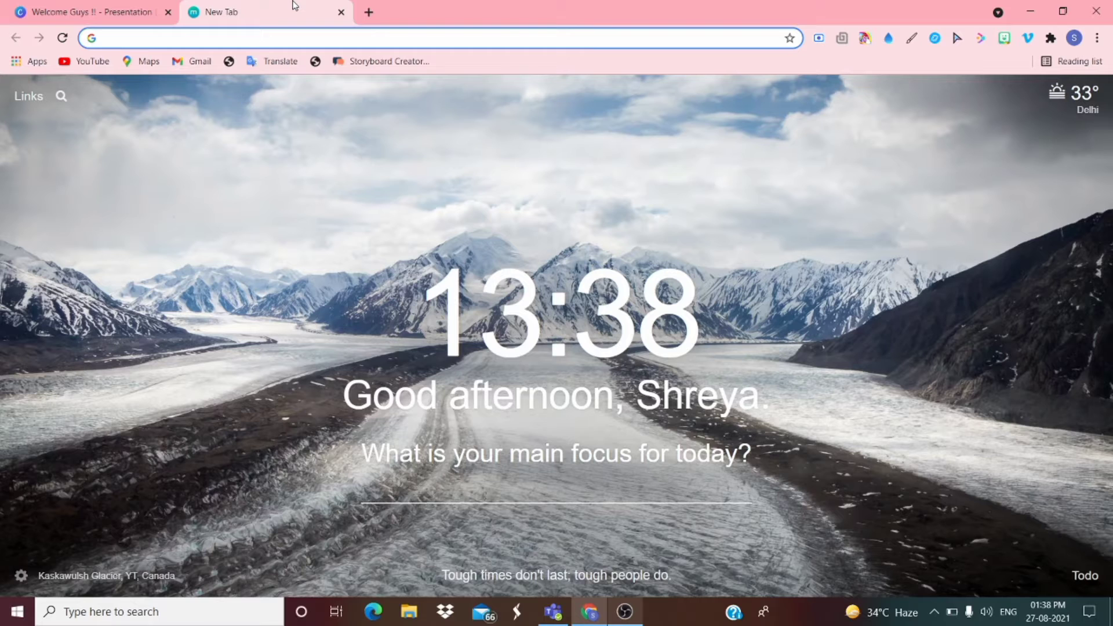
pyautogui.write('can')
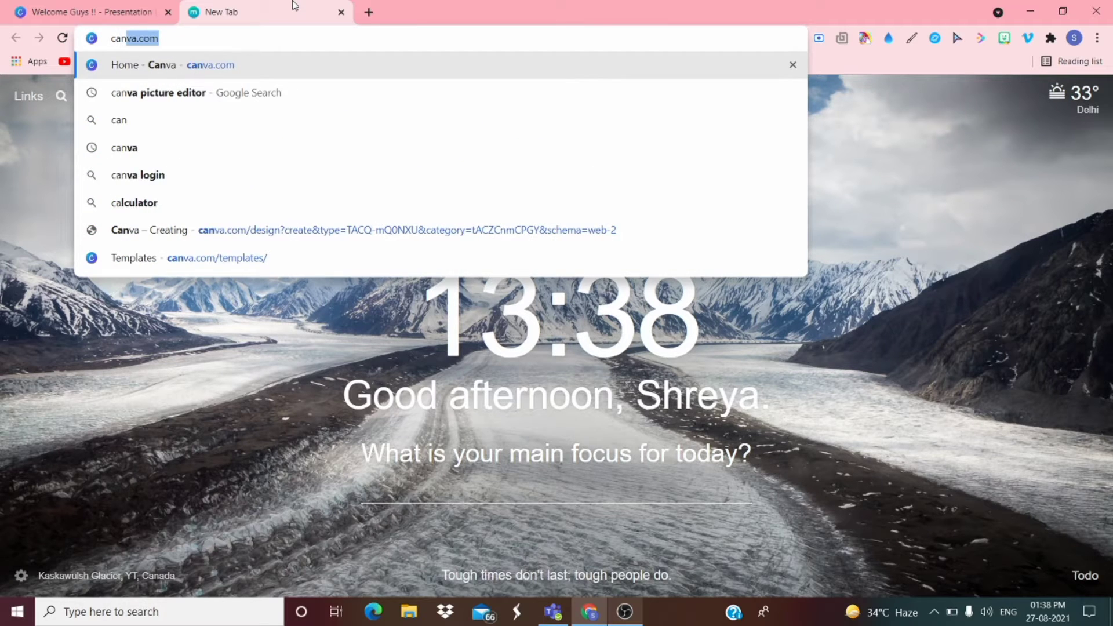
pyautogui.write('va.com')
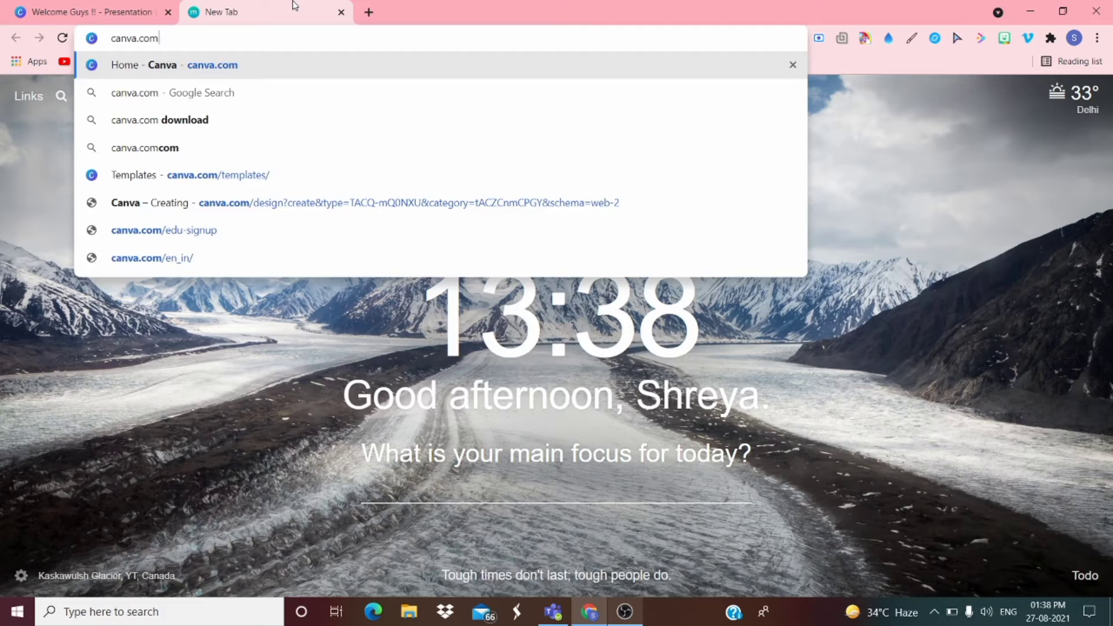
pyautogui.press('Return')
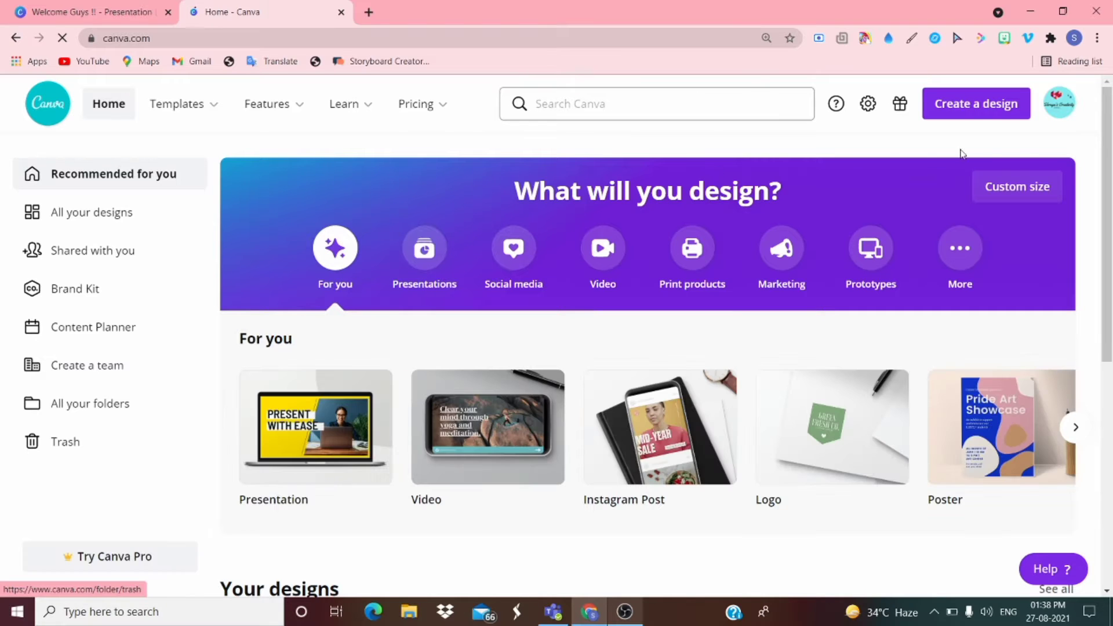
# - Toggle the account options and look over the Templates, Features and Pricing menus
pyautogui.click(1061, 104)
pyautogui.click(1061, 104)
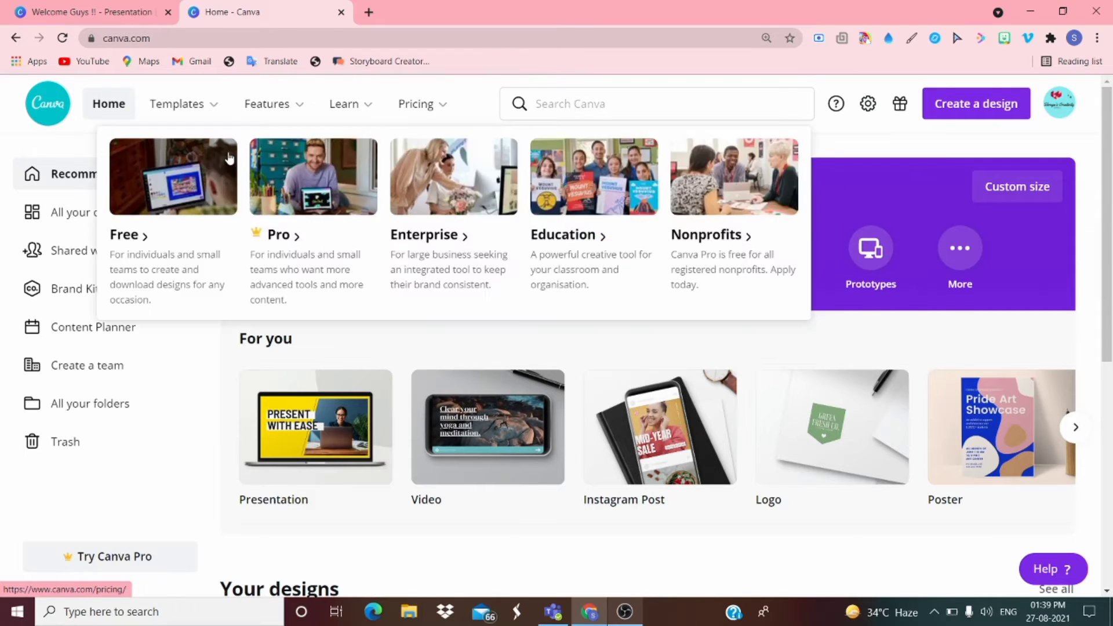
pyautogui.moveTo(272, 103)
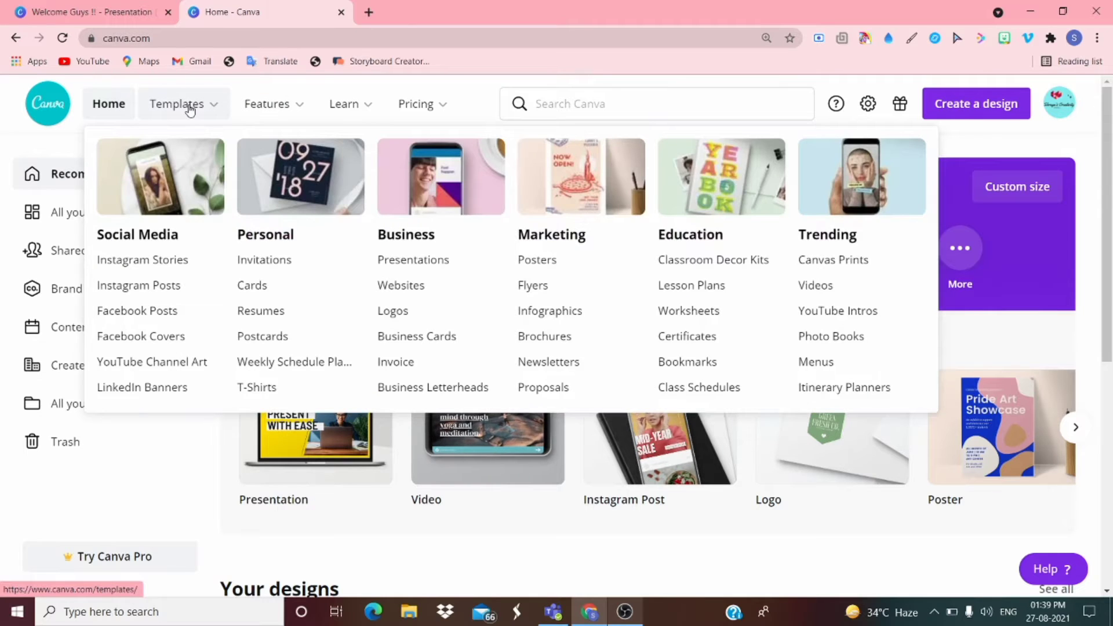
pyautogui.moveTo(357, 123)
pyautogui.moveTo(432, 120)
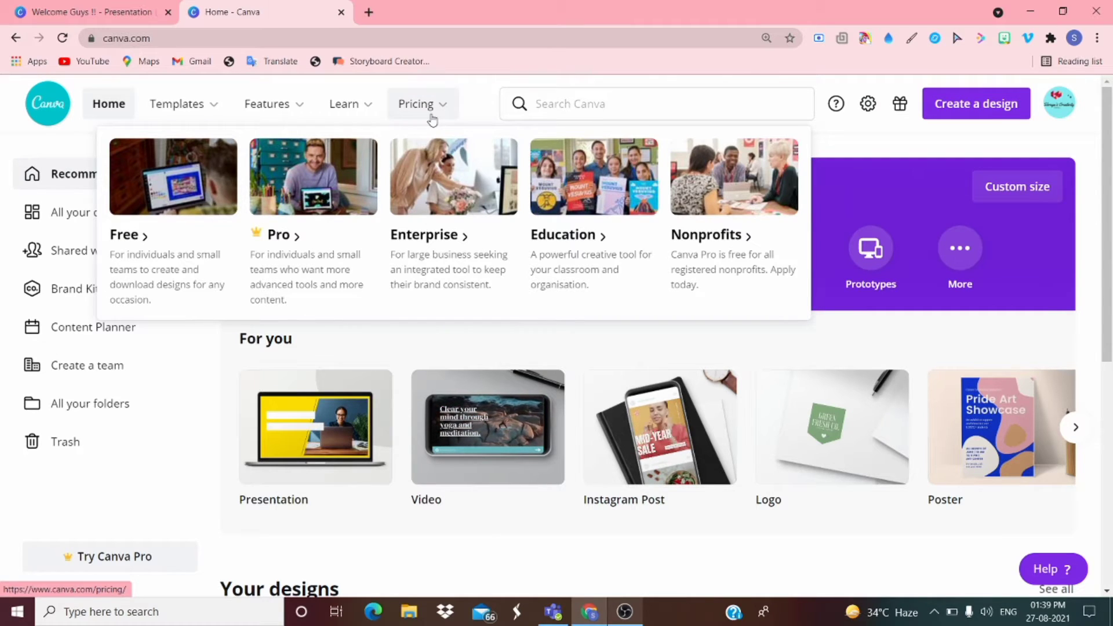
pyautogui.moveTo(276, 134)
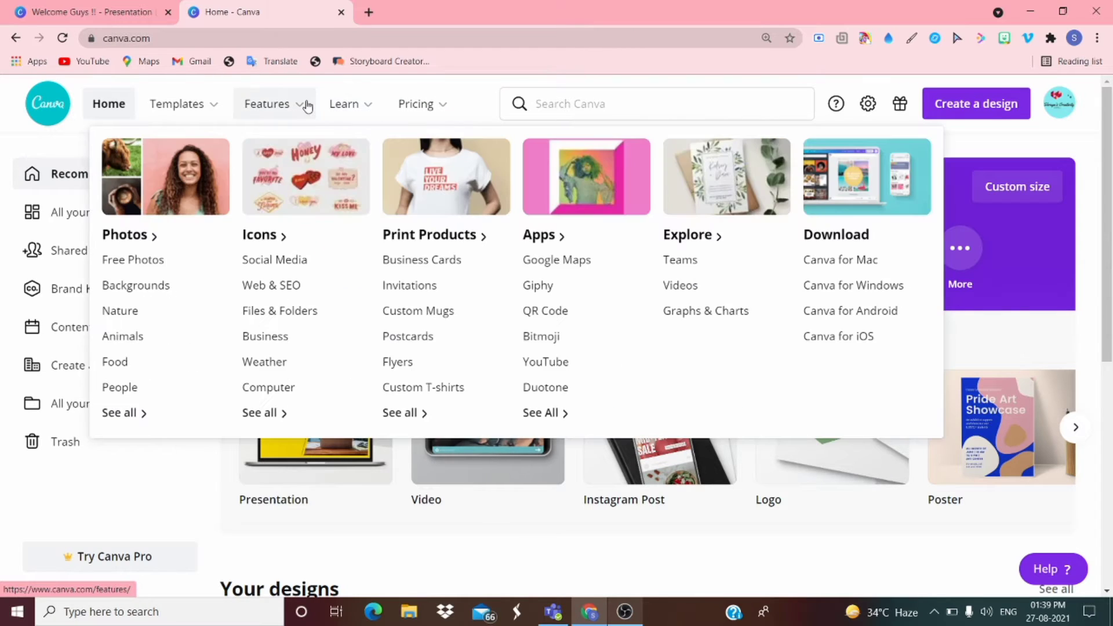
pyautogui.moveTo(157, 97)
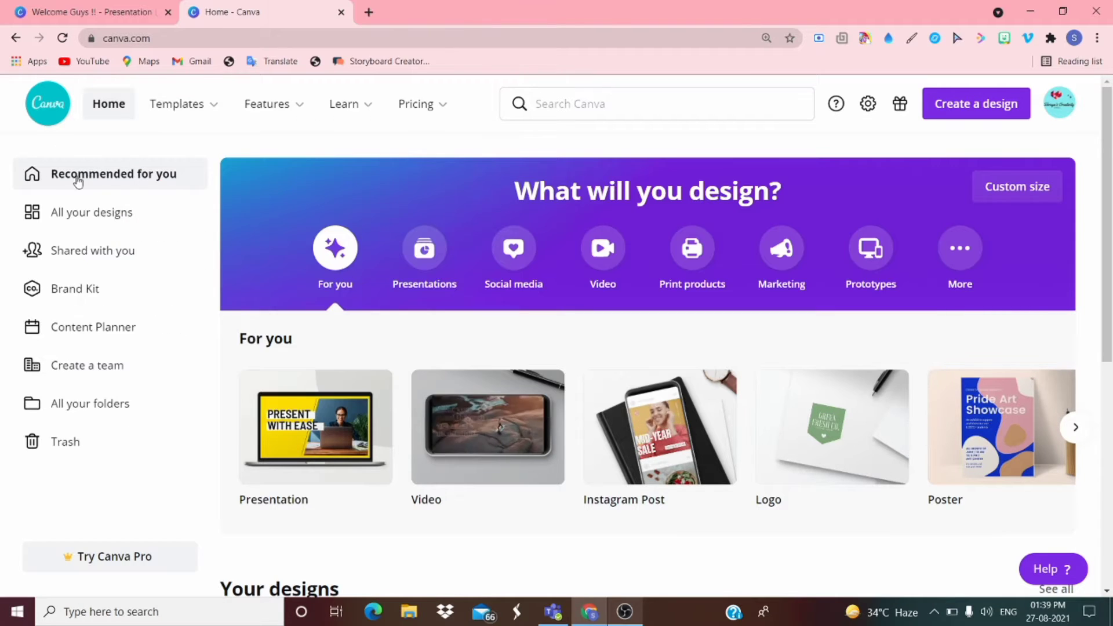
# - Scroll through All your designs, then view the empty Shared with you folder
pyautogui.click(140, 213)
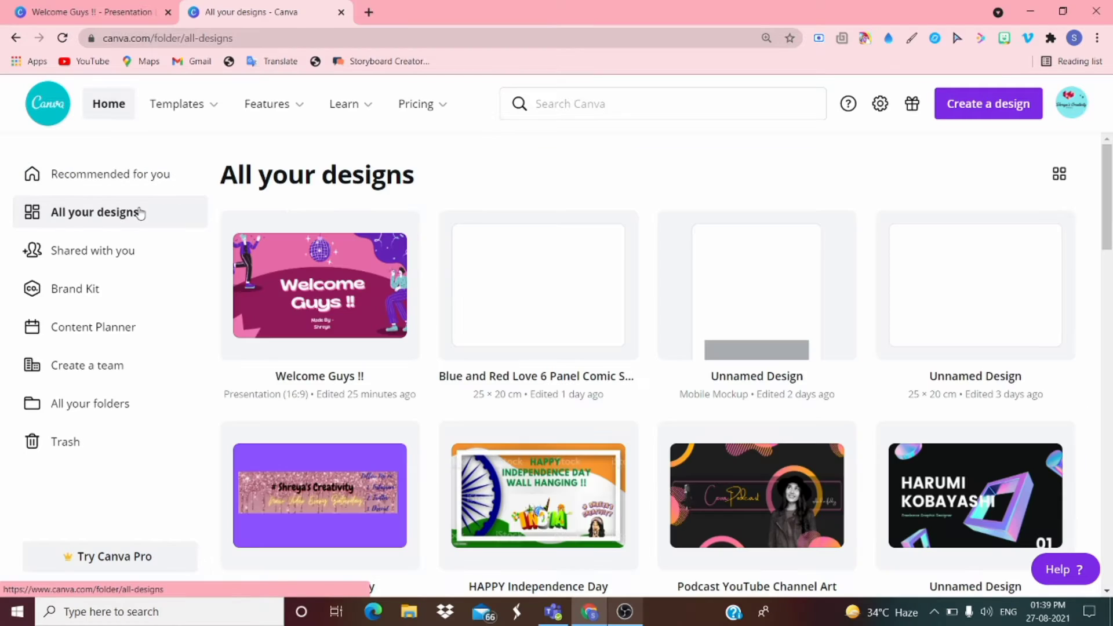
pyautogui.scroll(-15, 677, 474)
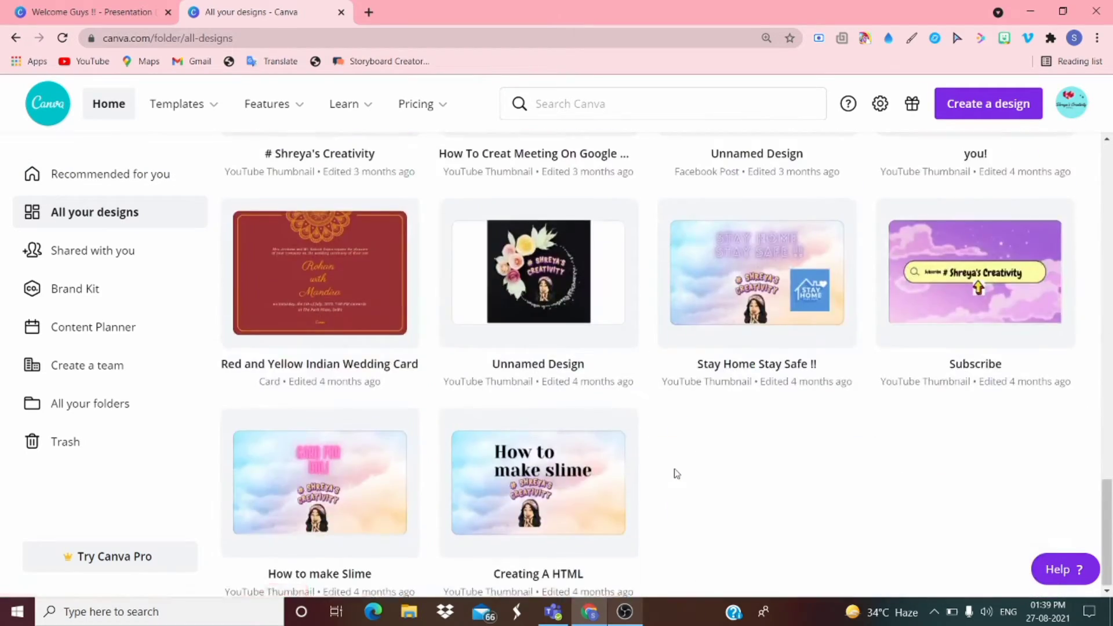
pyautogui.scroll(15, 676, 473)
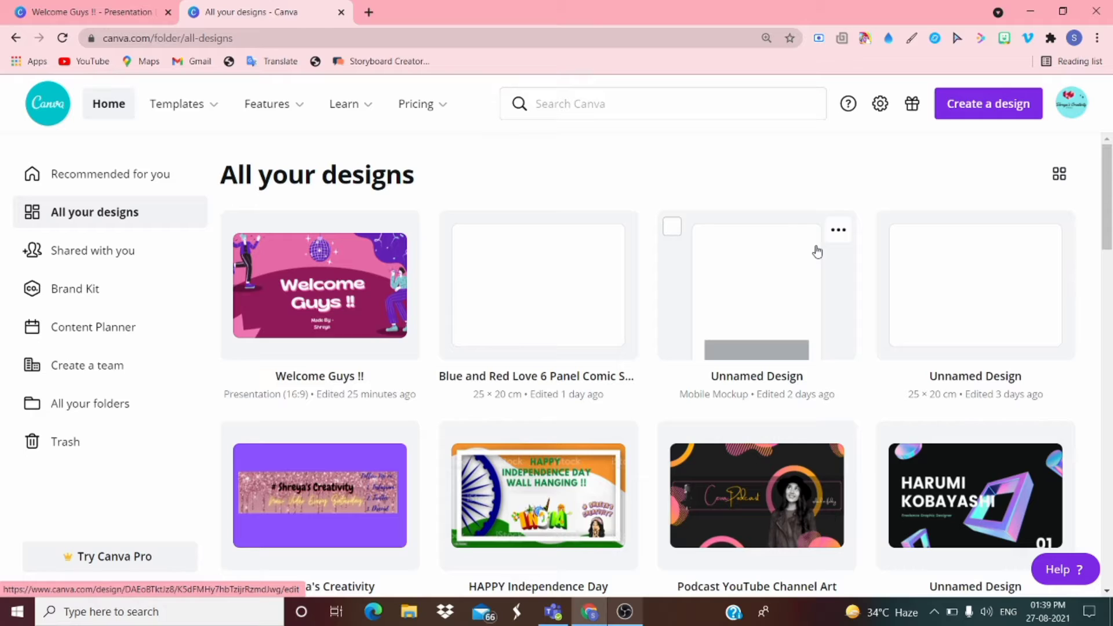
pyautogui.scroll(-12, 607, 542)
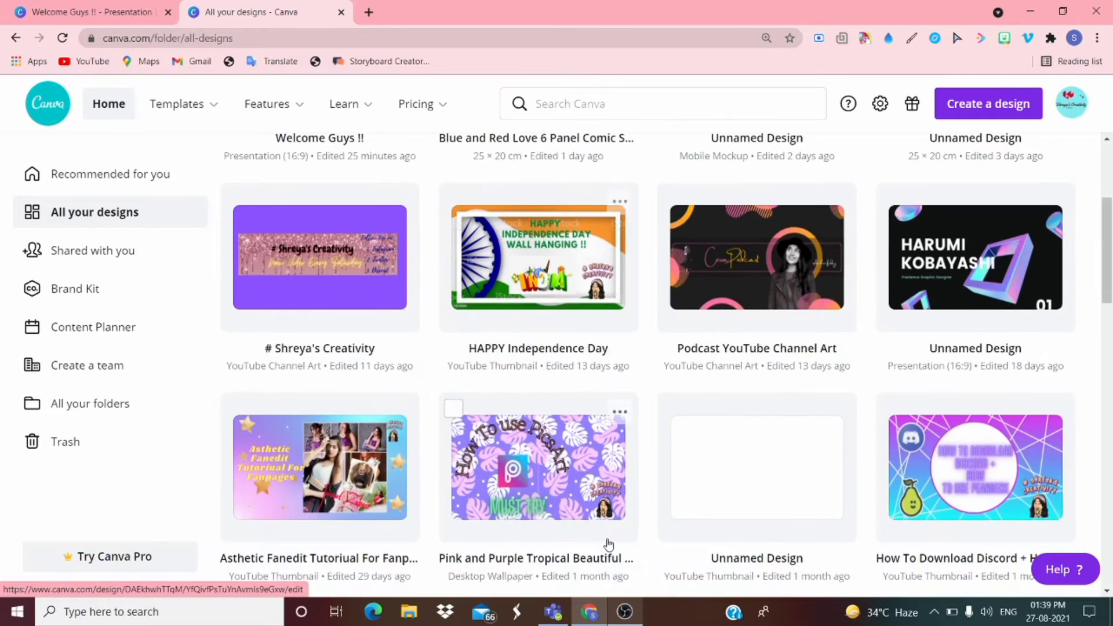
pyautogui.scroll(-2, 606, 541)
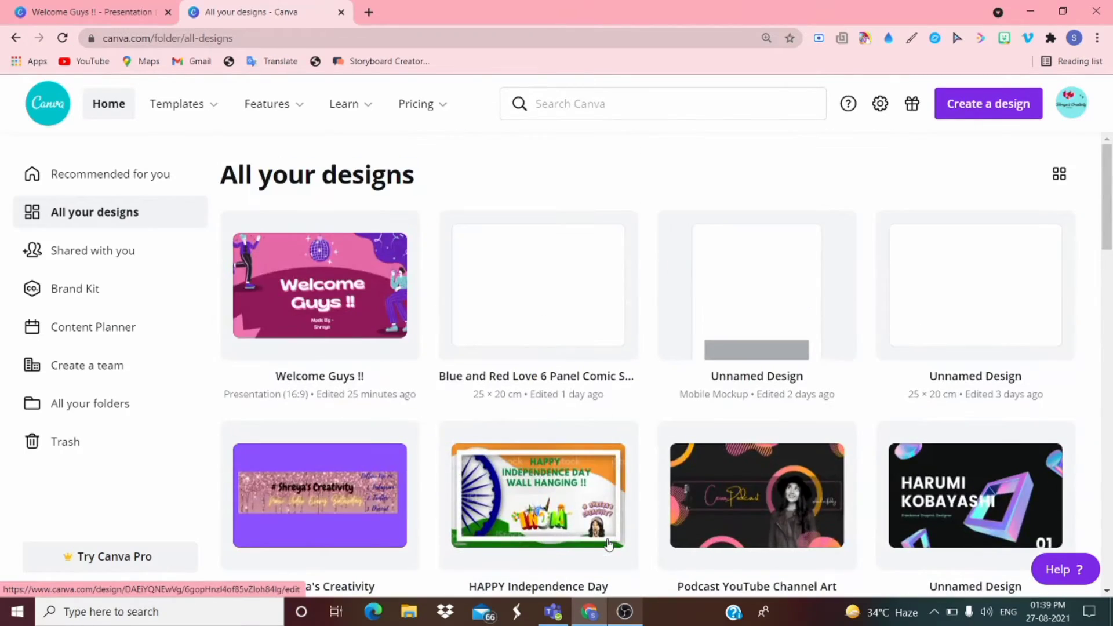
pyautogui.scroll(-9, 606, 276)
pyautogui.scroll(-8, 606, 279)
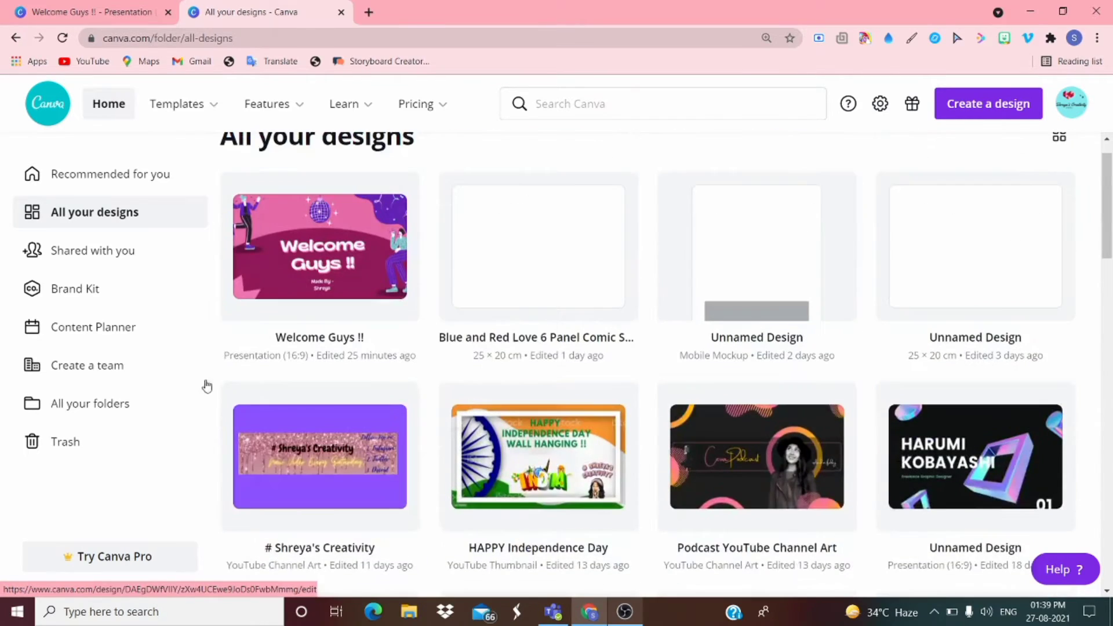
pyautogui.click(135, 252)
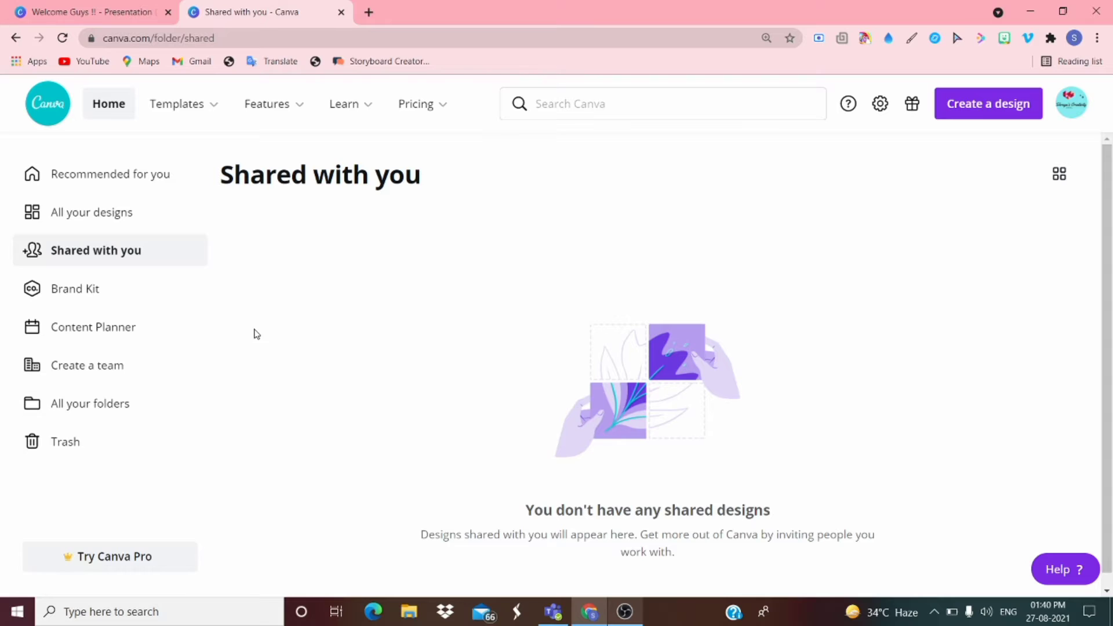
# - Visit Brand Kit and the content planner, dismissing its tip and the team-creation dialog
pyautogui.click(91, 301)
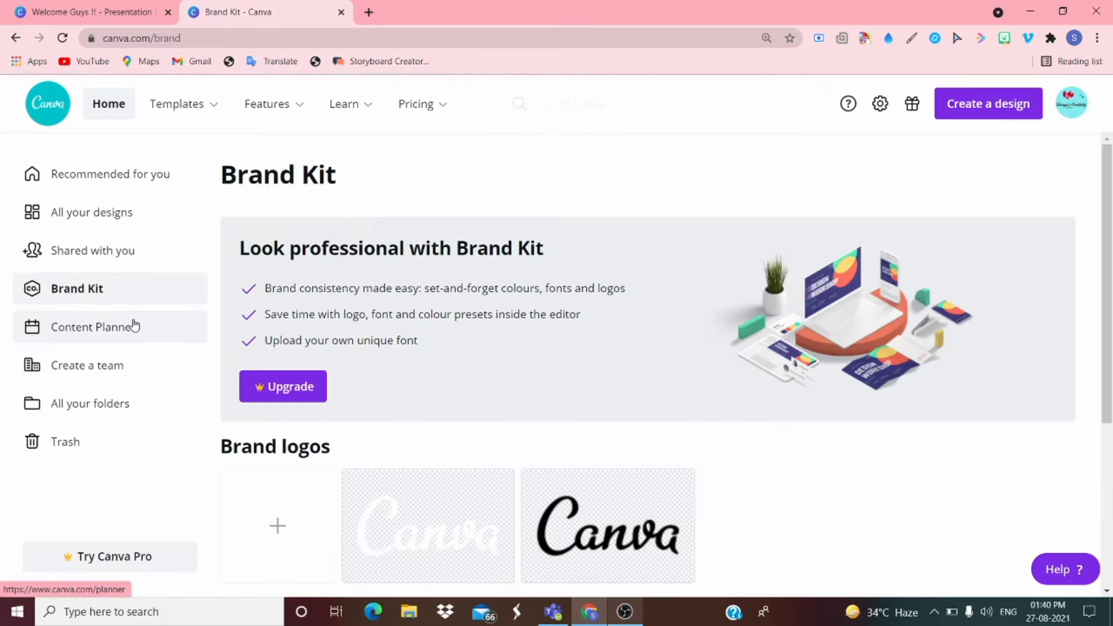
pyautogui.click(134, 326)
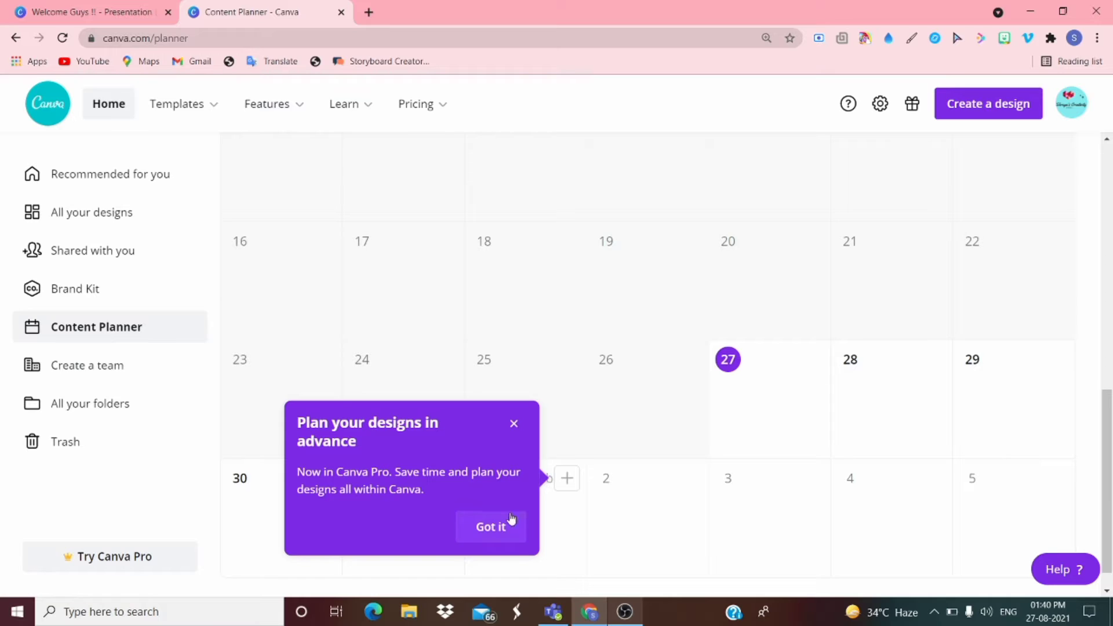
pyautogui.click(514, 423)
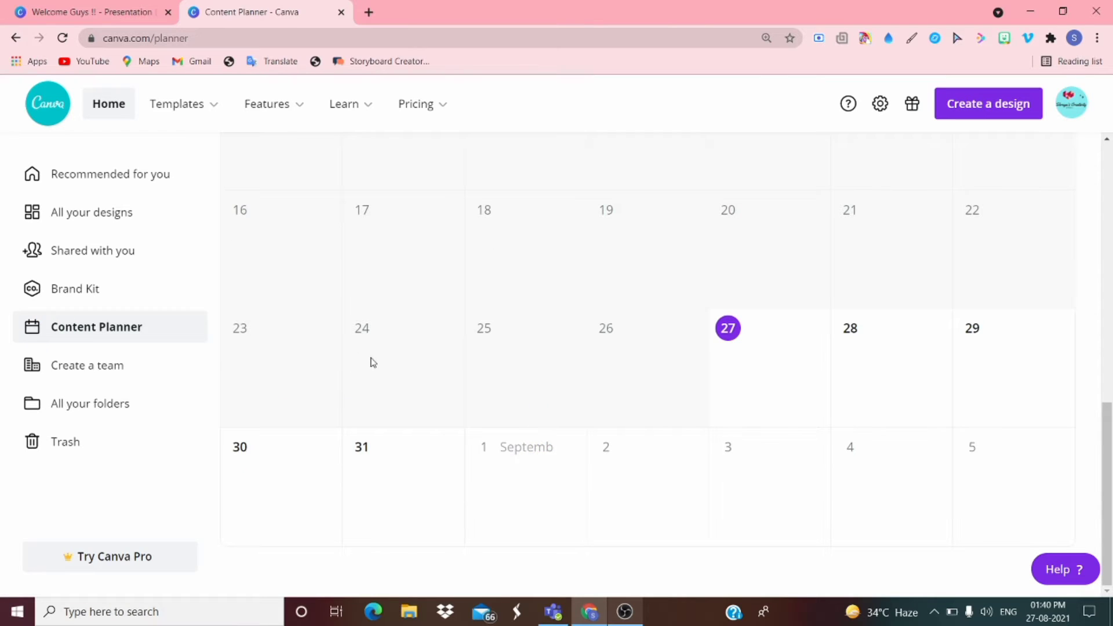
pyautogui.click(129, 361)
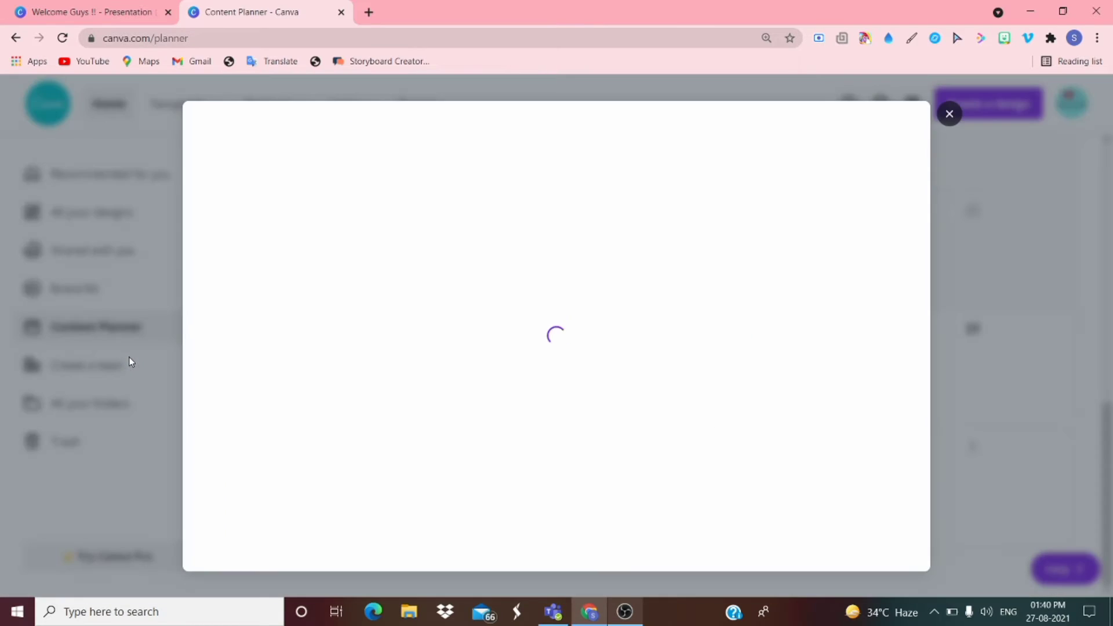
pyautogui.click(859, 87)
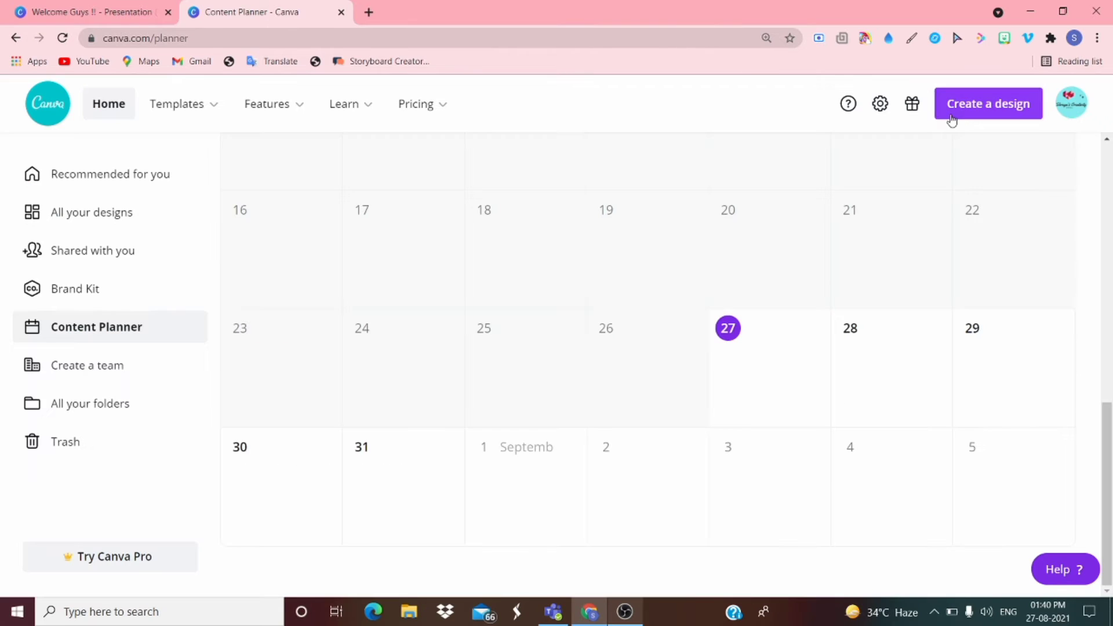
# - Check All your folders and the empty Trash, then go to the Discover templates gallery
pyautogui.click(109, 416)
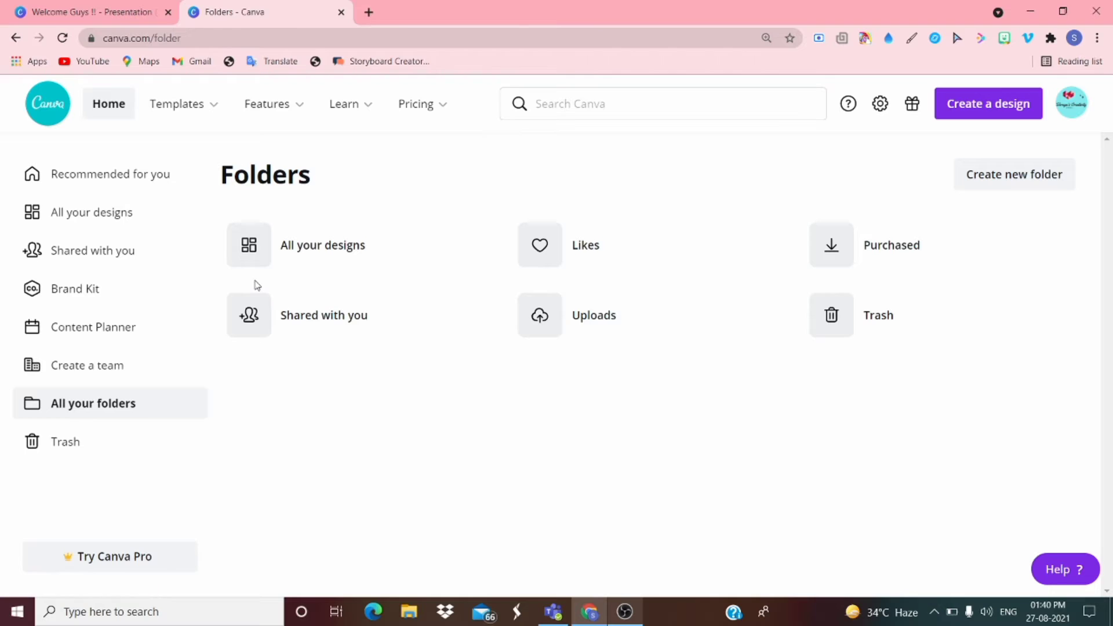
pyautogui.click(70, 458)
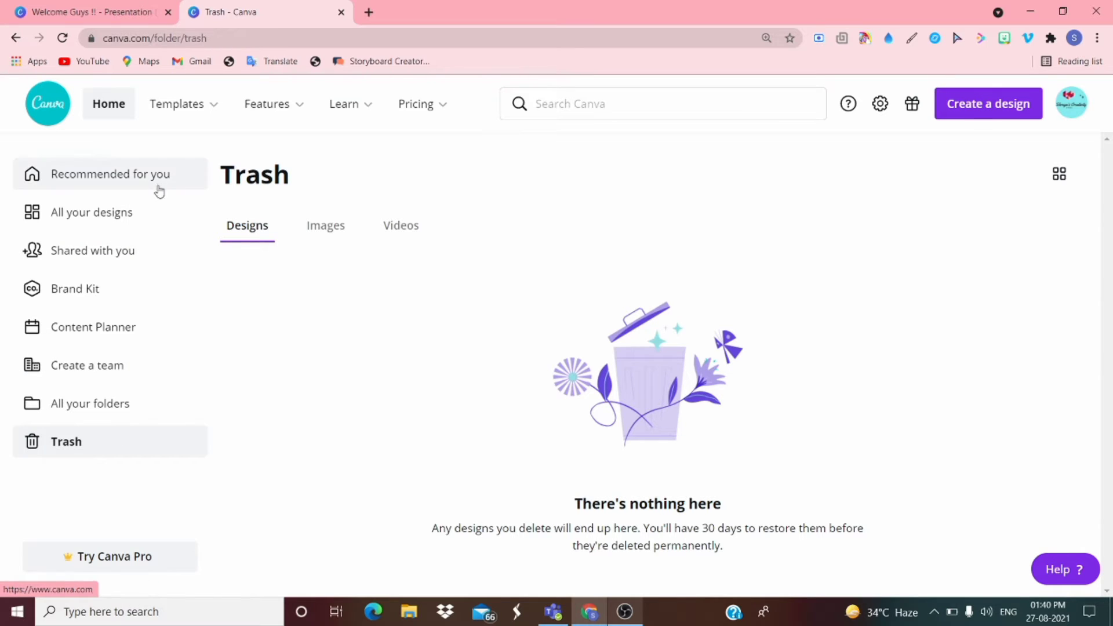
pyautogui.click(168, 123)
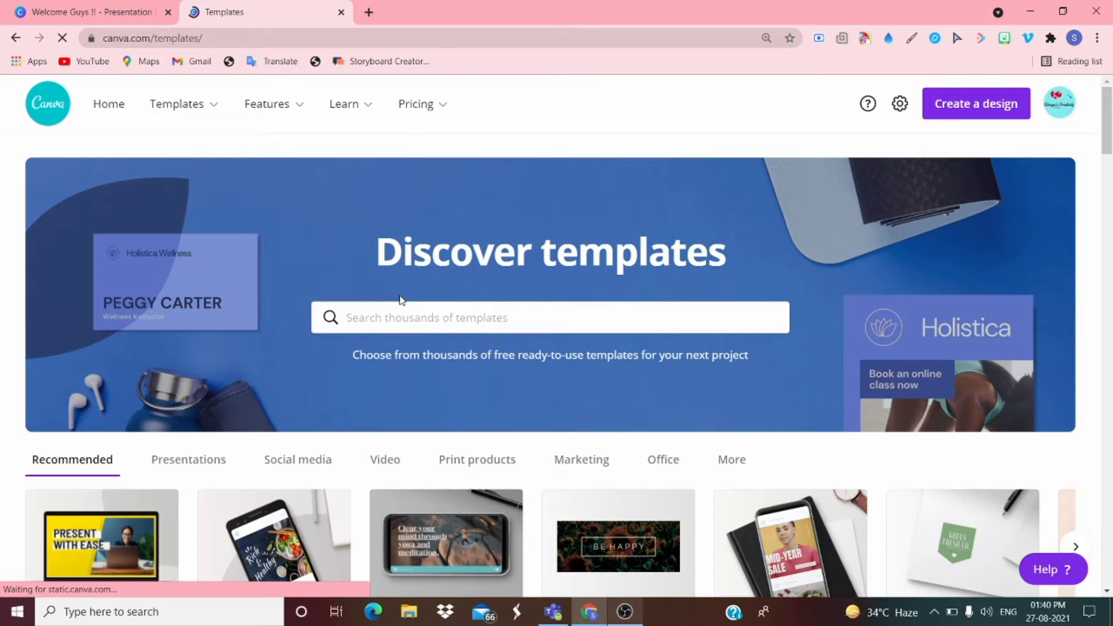
# - Scroll down the templates page, then return to the Canva window from the window overview
pyautogui.scroll(-6, 400, 299)
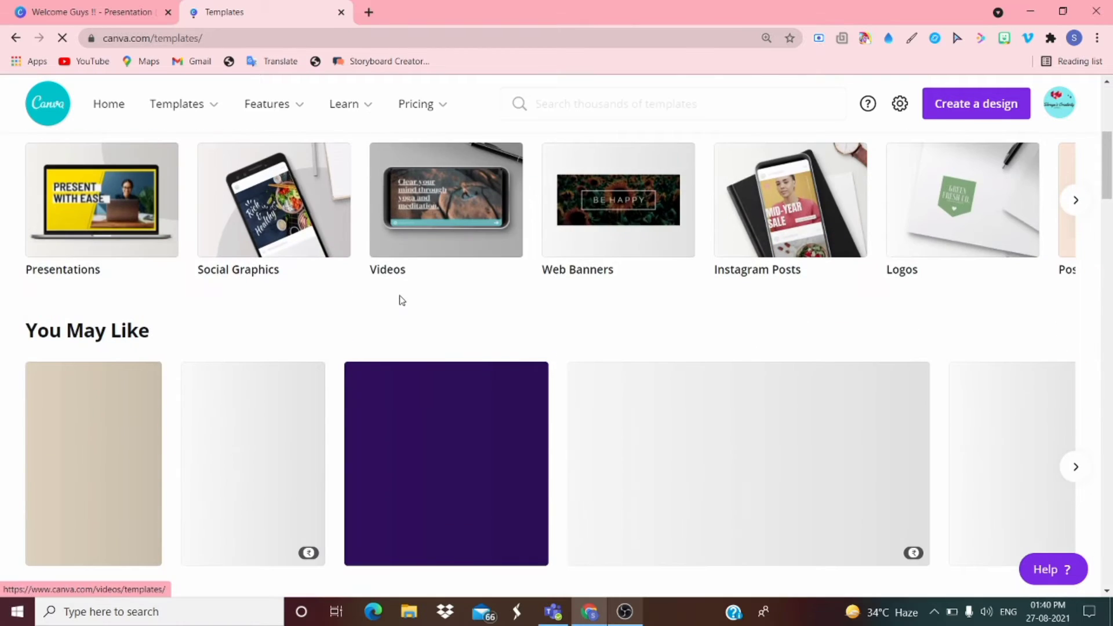
pyautogui.scroll(-1, 400, 299)
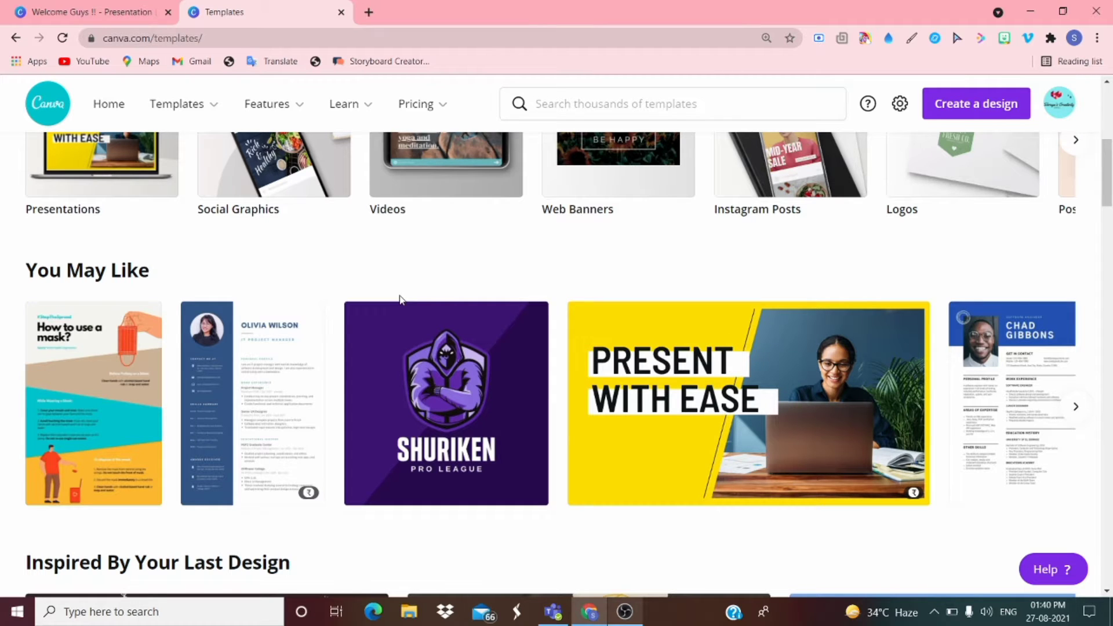
pyautogui.scroll(-9, 400, 300)
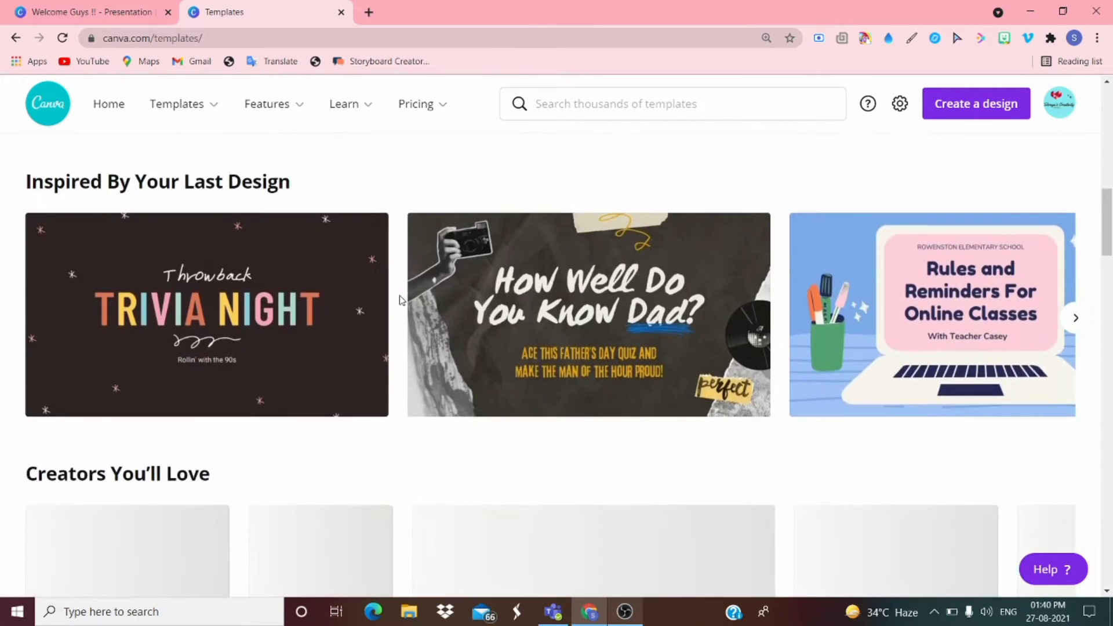
pyautogui.scroll(-5, 393, 336)
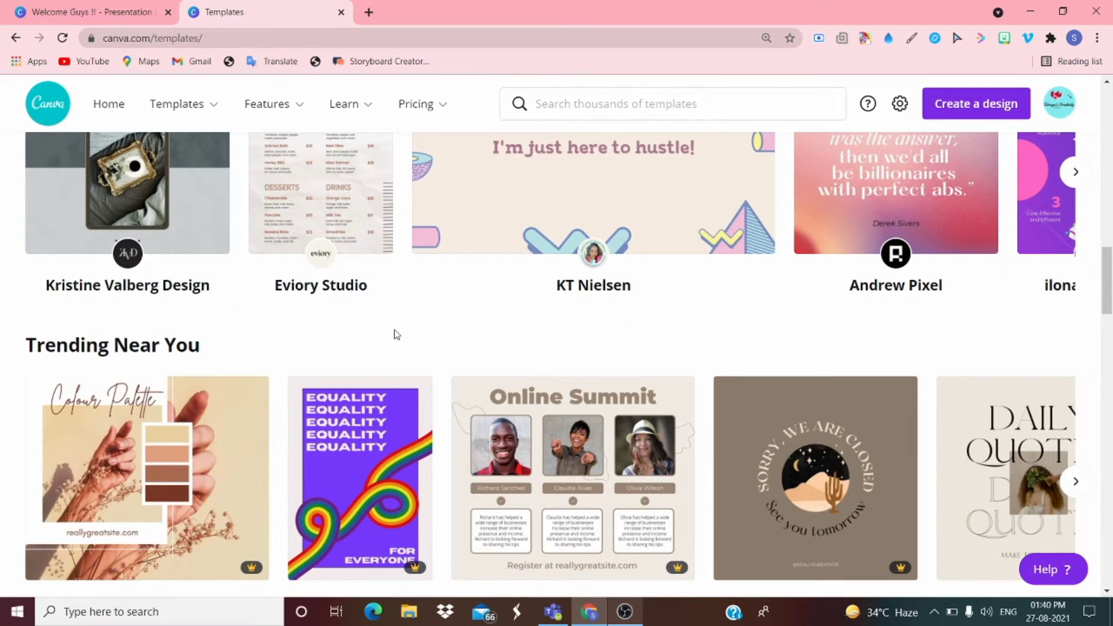
pyautogui.press('super+d')
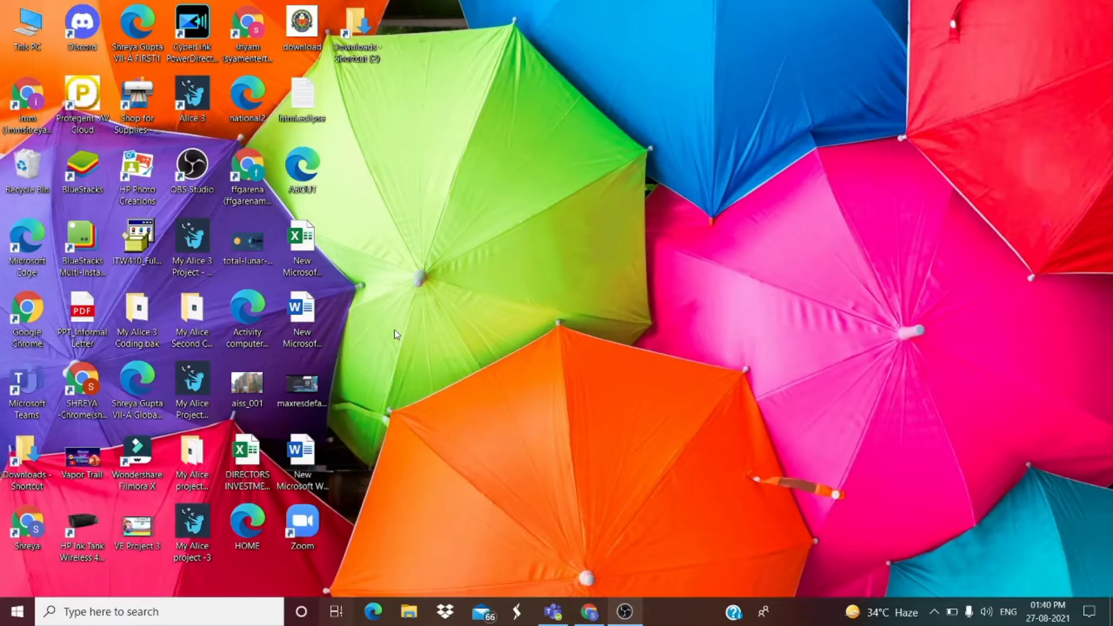
pyautogui.press('super+Tab')
pyautogui.click(596, 616)
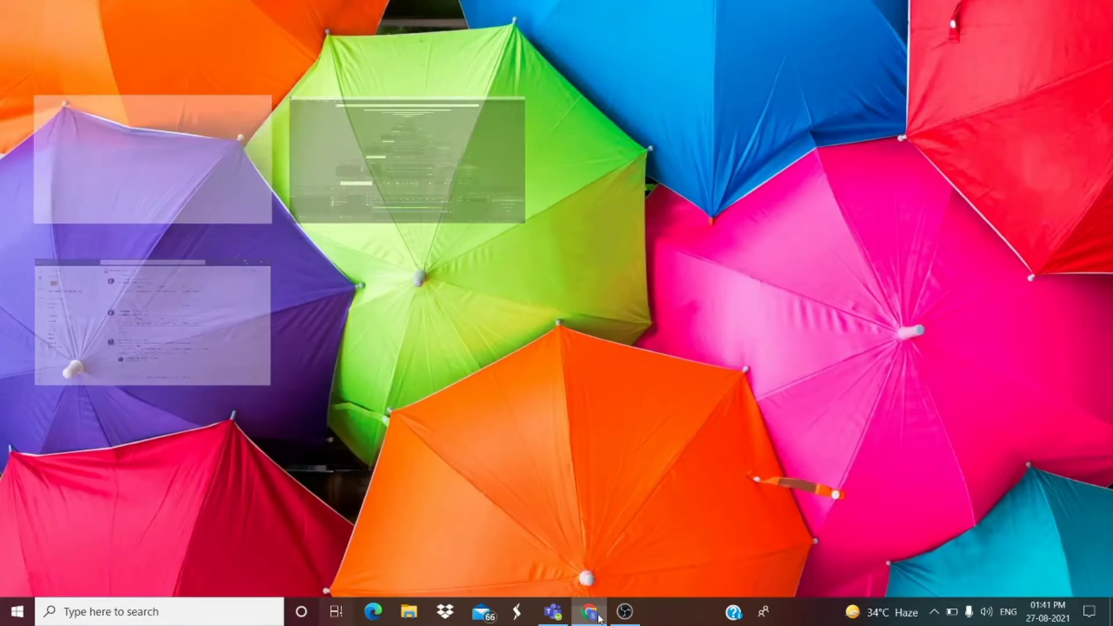
# - Scroll the template rows and slide the category thumbnail carousel right and back left
pyautogui.scroll(-8, 510, 339)
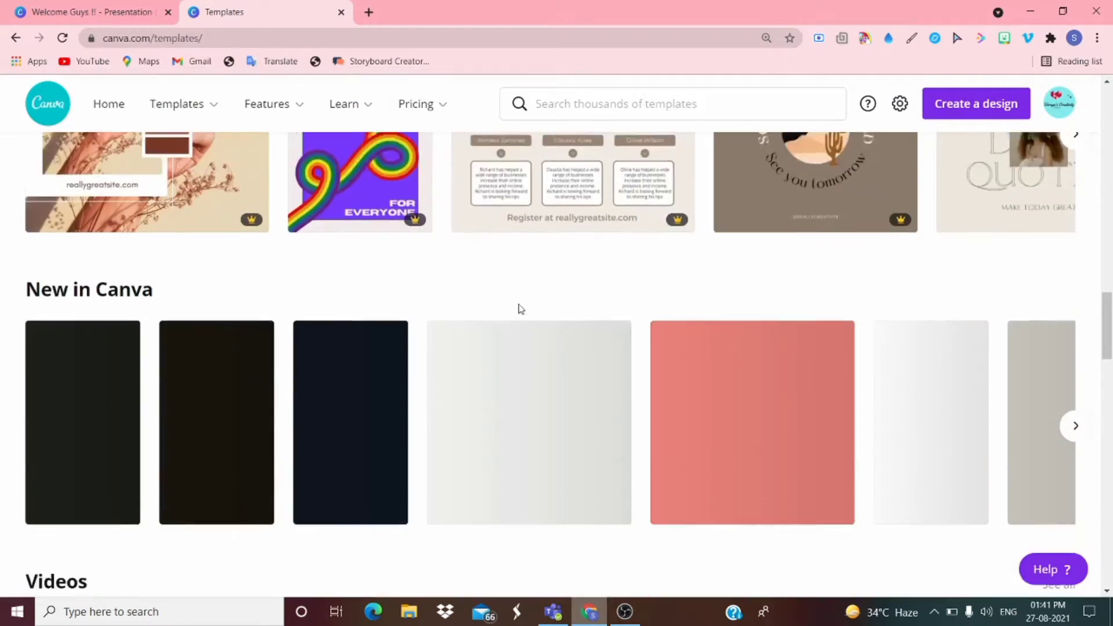
pyautogui.scroll(-5, 517, 309)
pyautogui.scroll(-2, 521, 310)
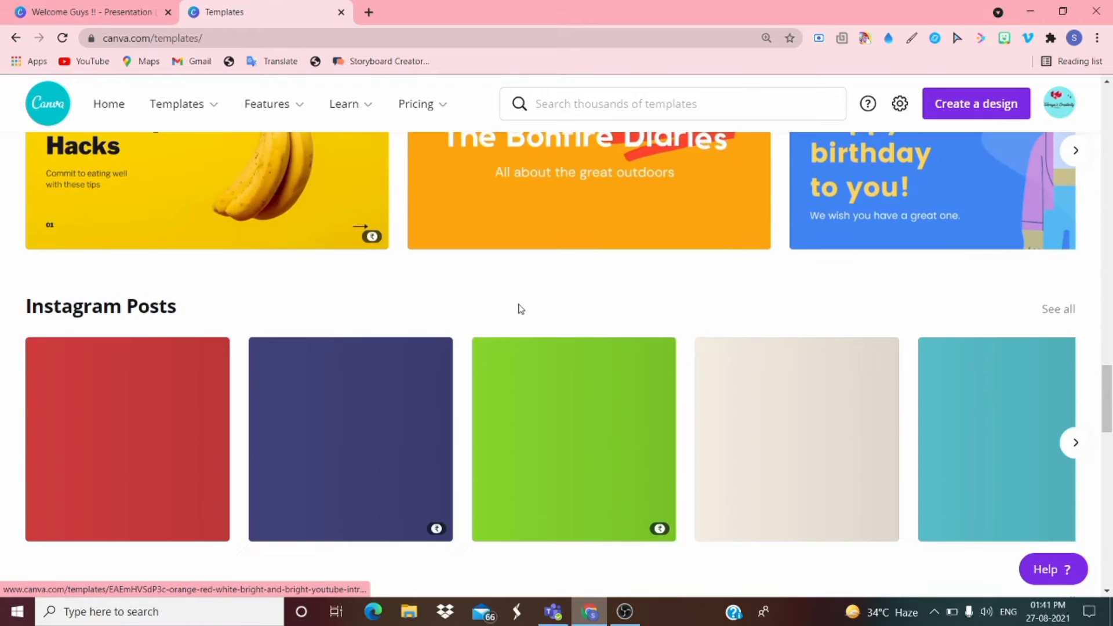
pyautogui.scroll(15, 520, 310)
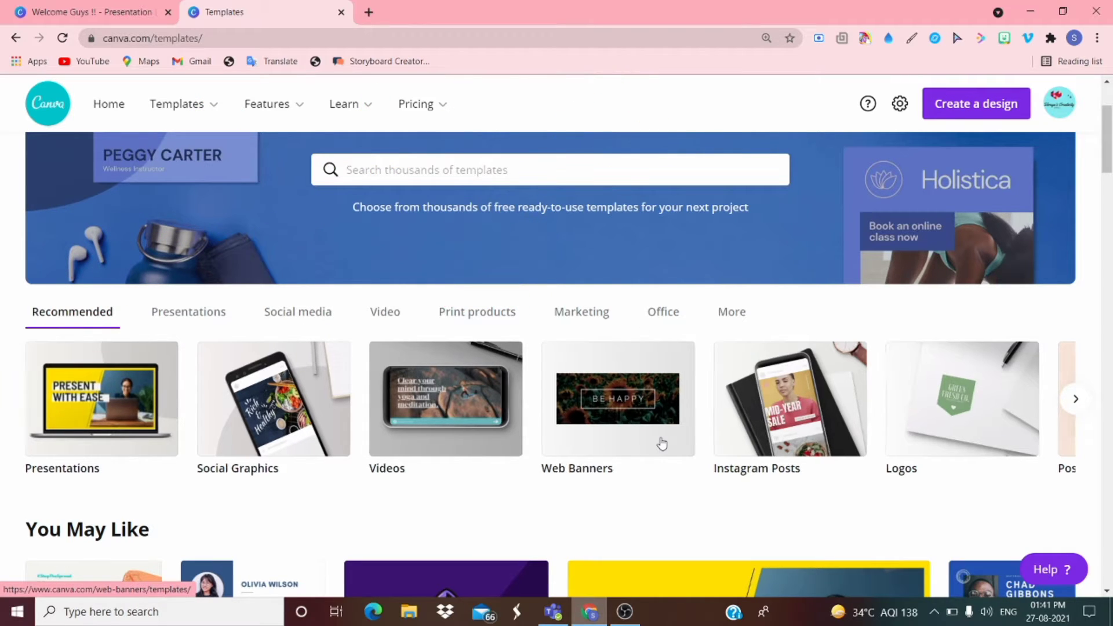
pyautogui.hscroll(3, 660, 443)
pyautogui.hscroll(4, 708, 398)
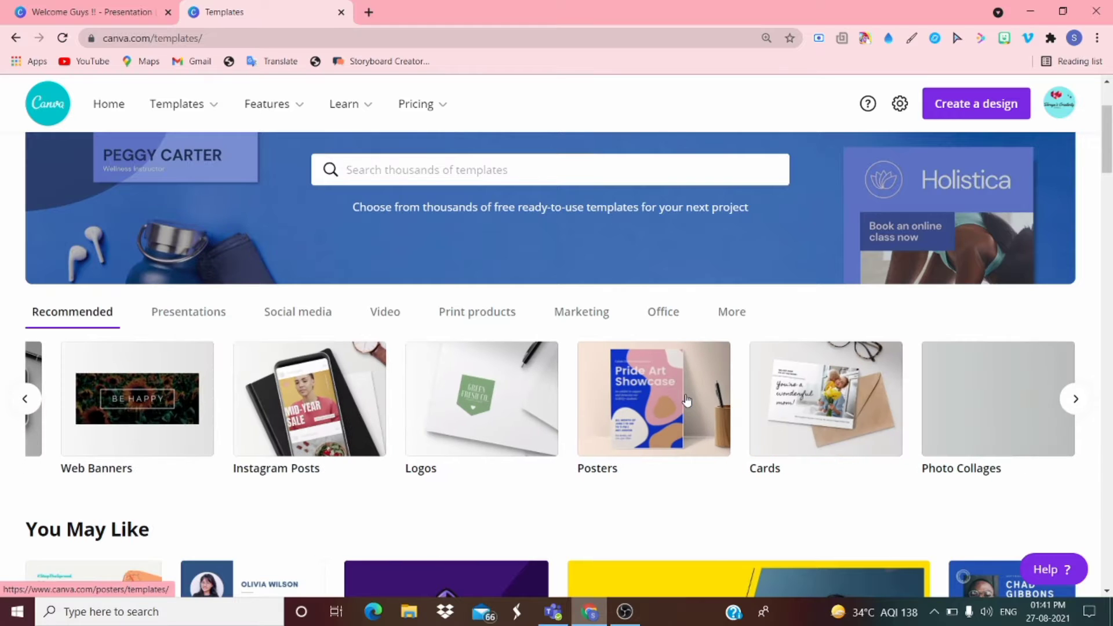
pyautogui.hscroll(2, 313, 390)
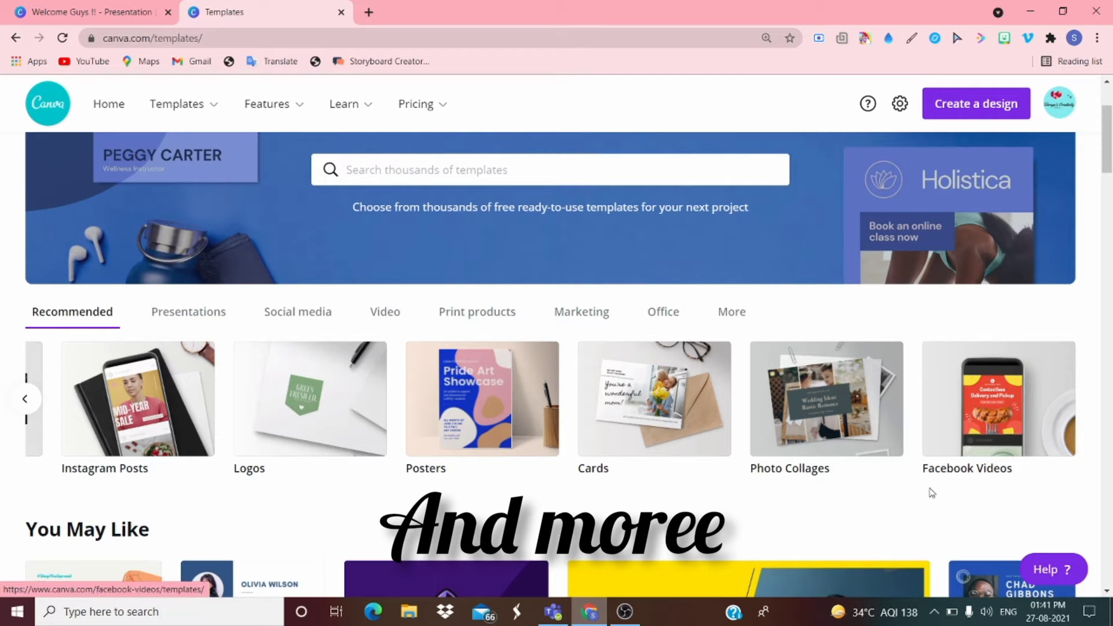
pyautogui.hscroll(-5, 829, 487)
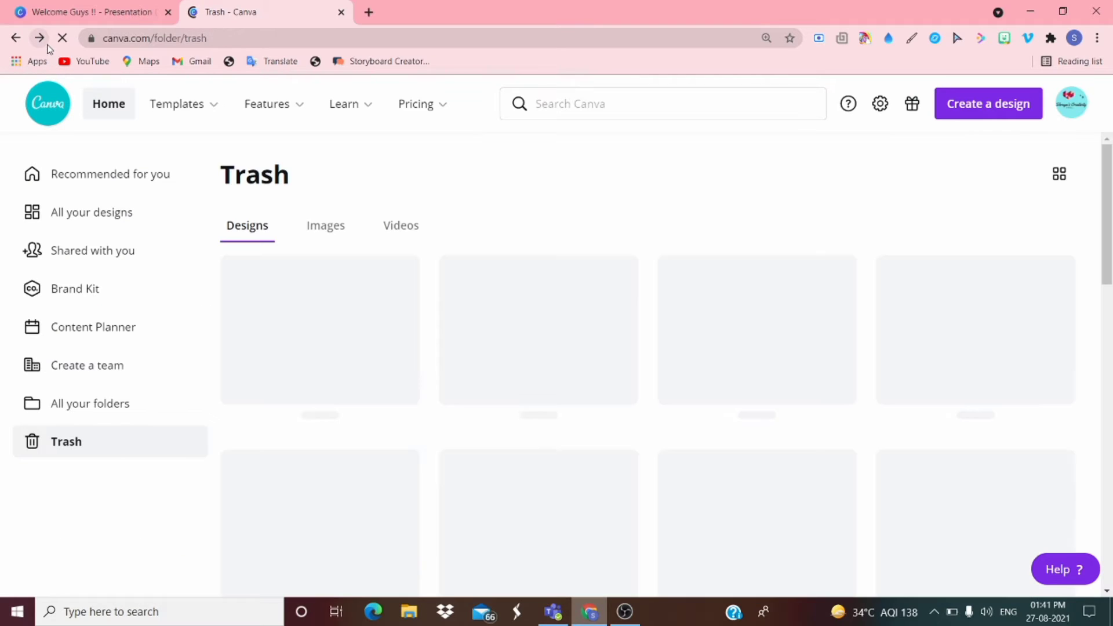
# - Glance at the Welcome Guys presentation tab, then return to the Canva Home page
pyautogui.hscroll(5, 97, 161)
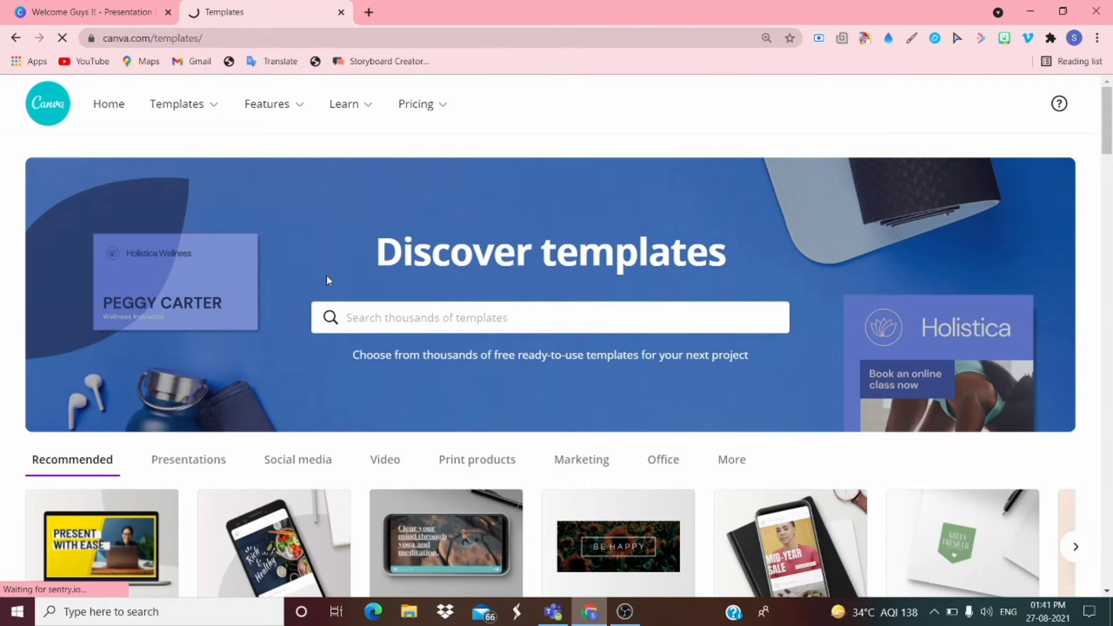
pyautogui.click(114, 109)
pyautogui.scroll(-4, 367, 411)
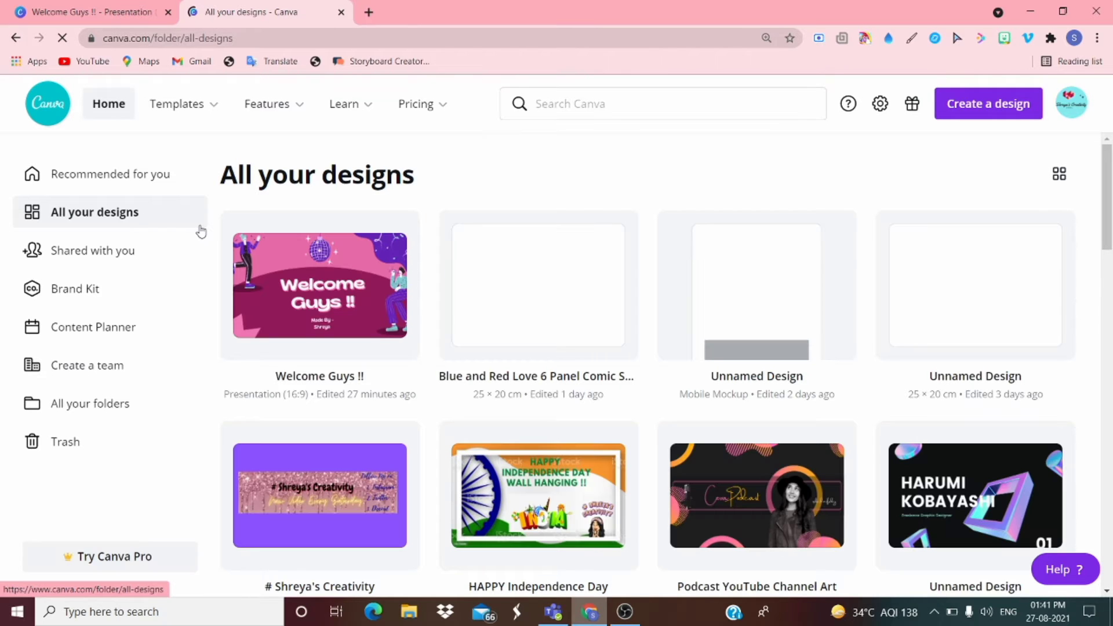
pyautogui.click(60, 7)
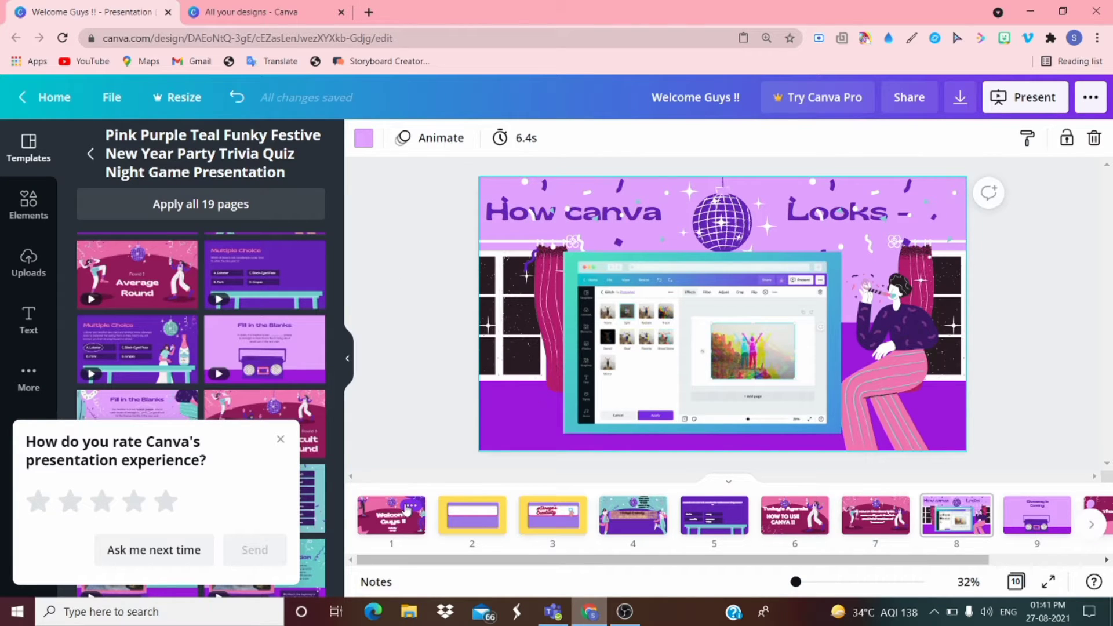
pyautogui.click(249, 12)
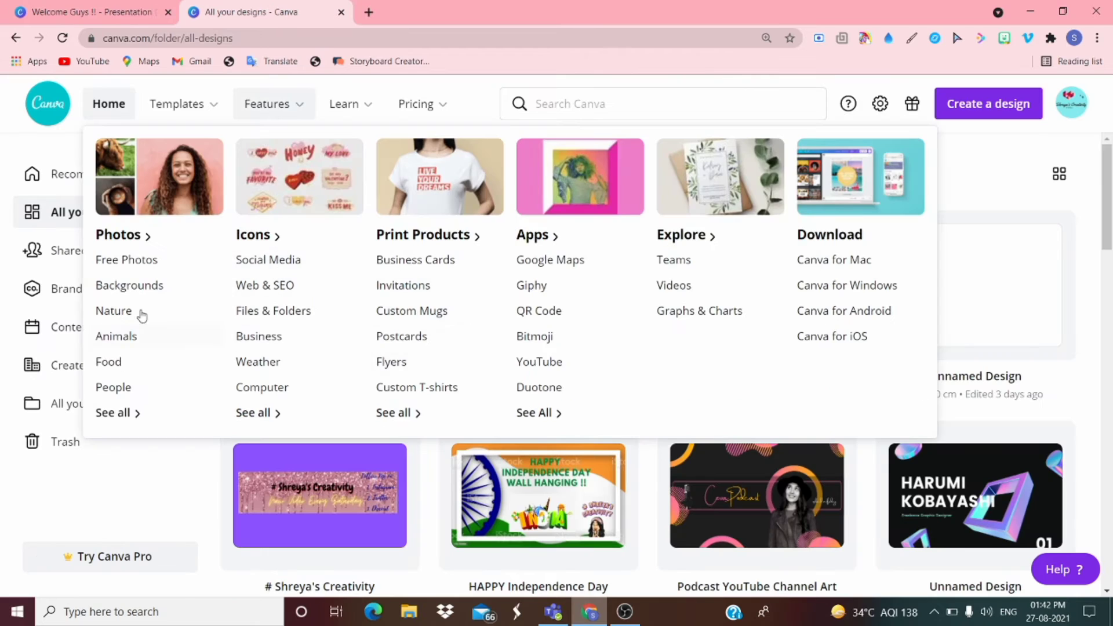
pyautogui.moveTo(176, 104)
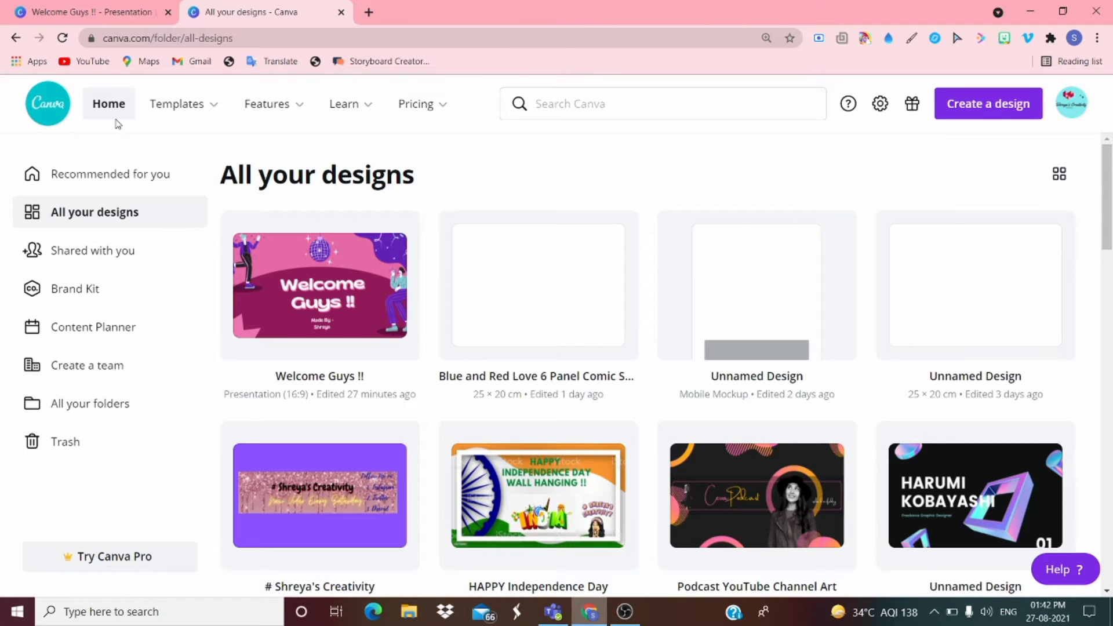
pyautogui.click(109, 115)
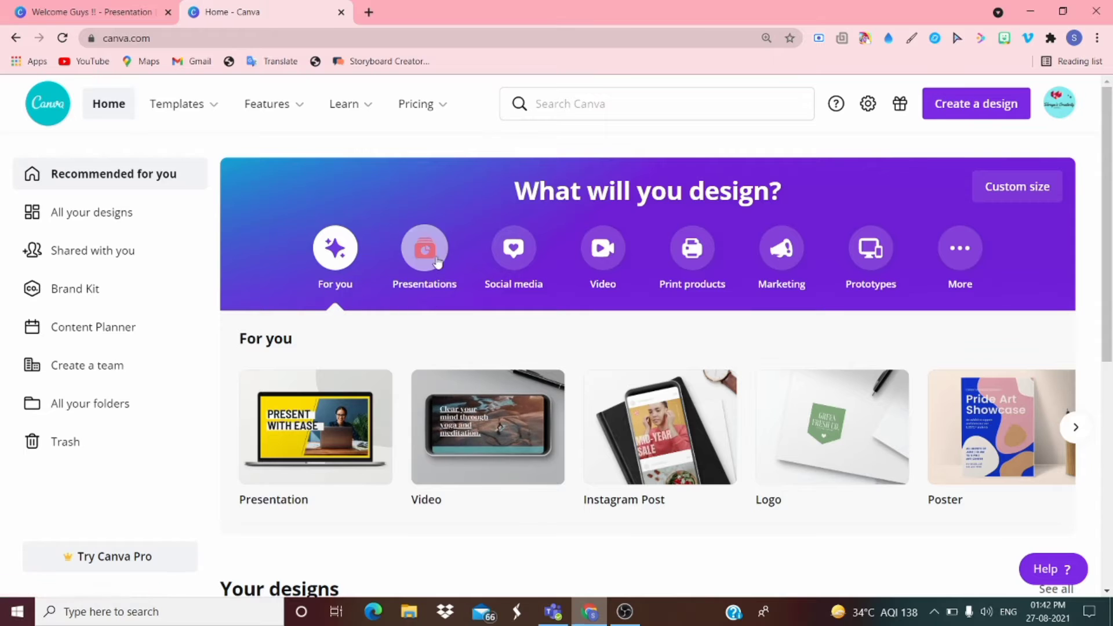
# - Show the Presentation templates and scroll through their carousel
pyautogui.click(432, 258)
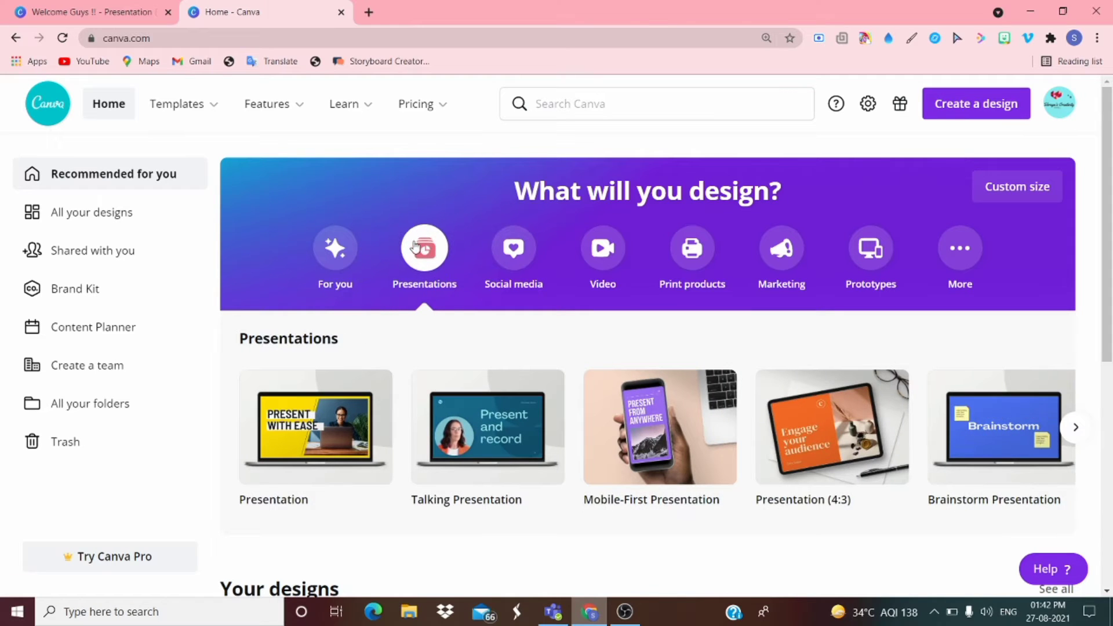
pyautogui.moveTo(335, 416)
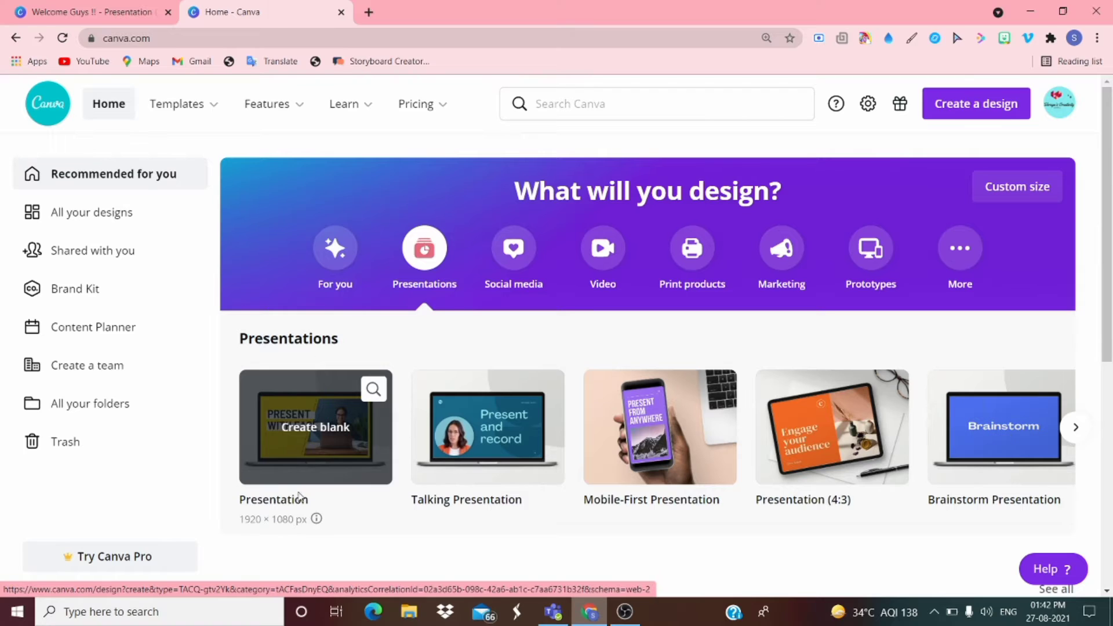
pyautogui.moveTo(444, 496)
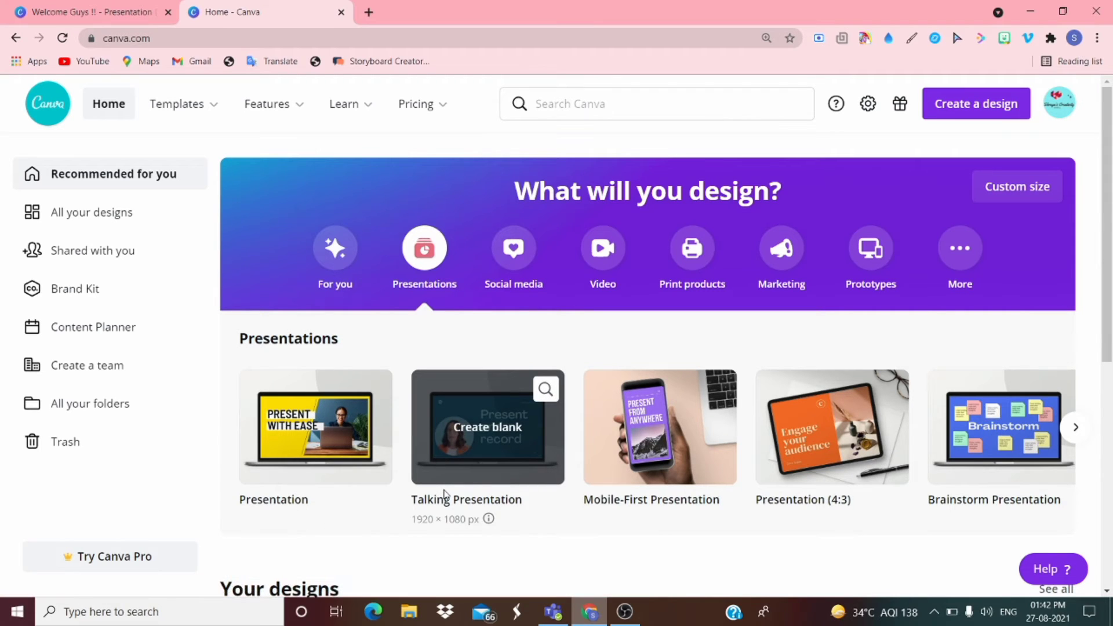
pyautogui.hscroll(1, 444, 494)
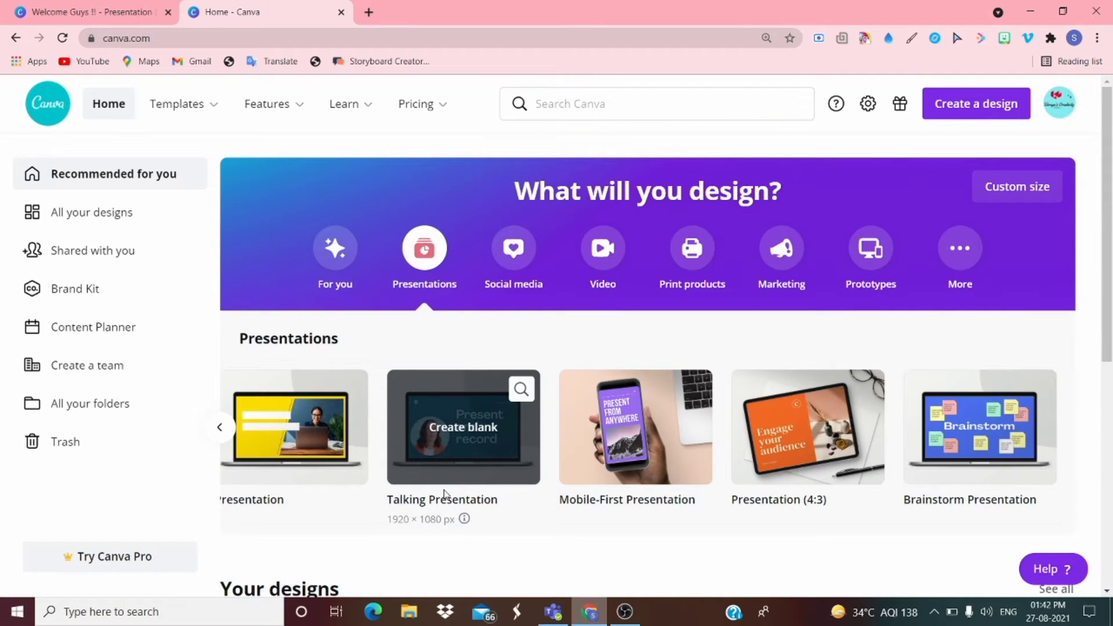
pyautogui.moveTo(823, 441)
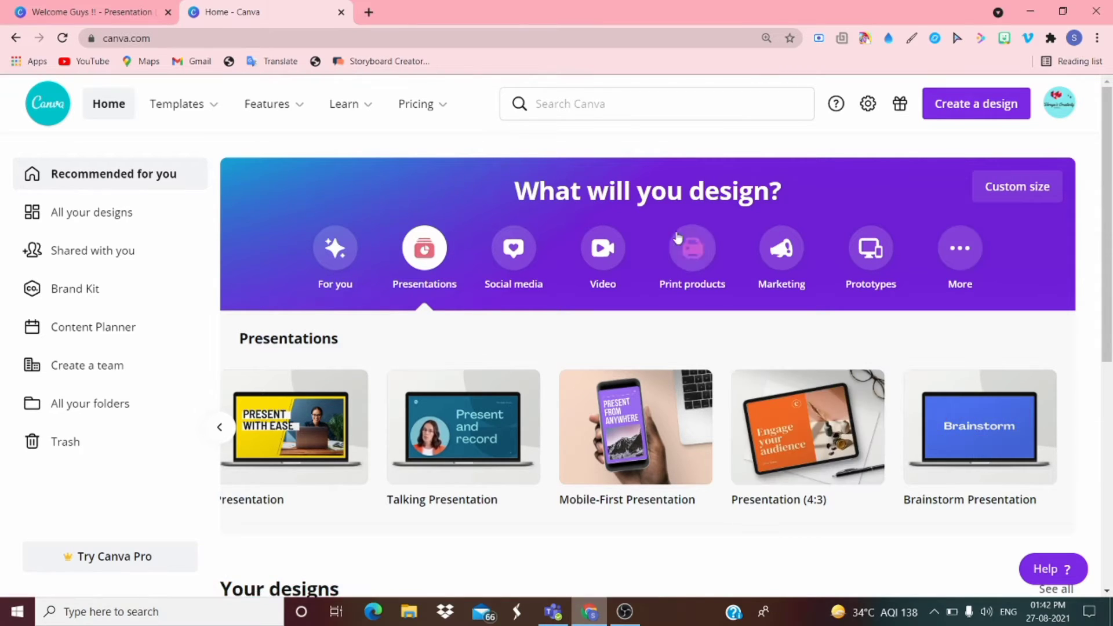
# - Browse the Social media templates carousel, then switch to the Video category
pyautogui.click(533, 250)
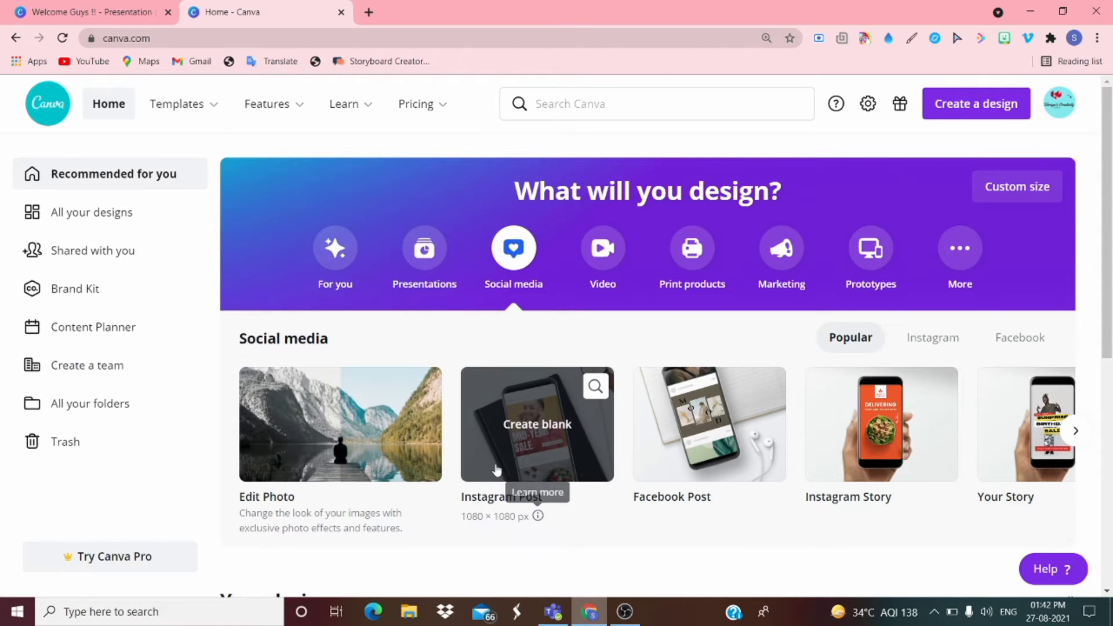
pyautogui.hscroll(5, 497, 467)
pyautogui.hscroll(3, 497, 467)
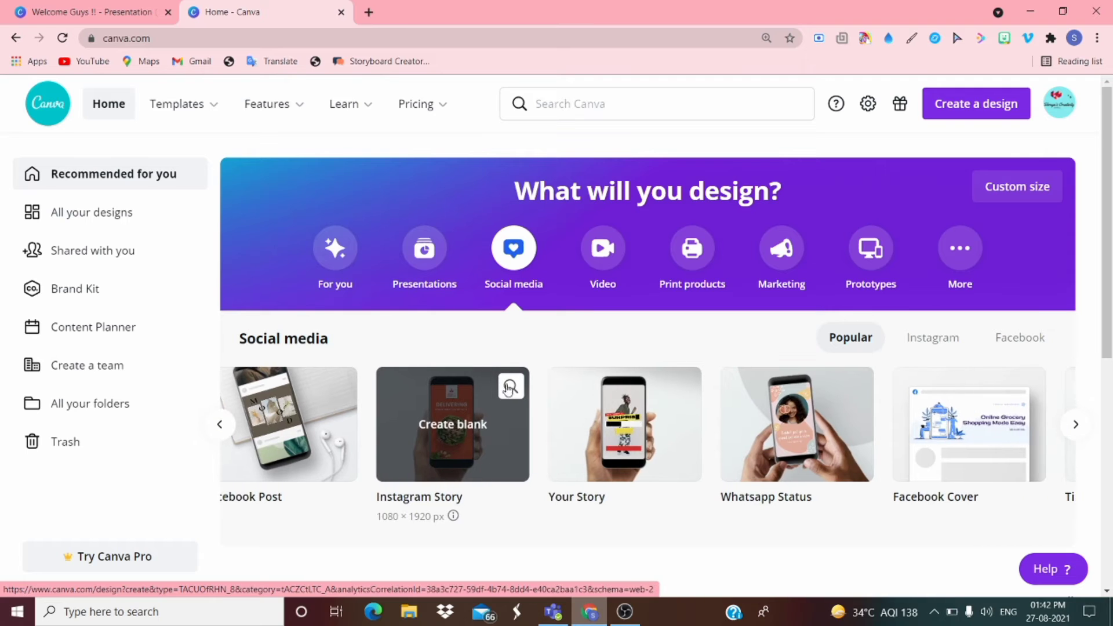
pyautogui.hscroll(5, 475, 456)
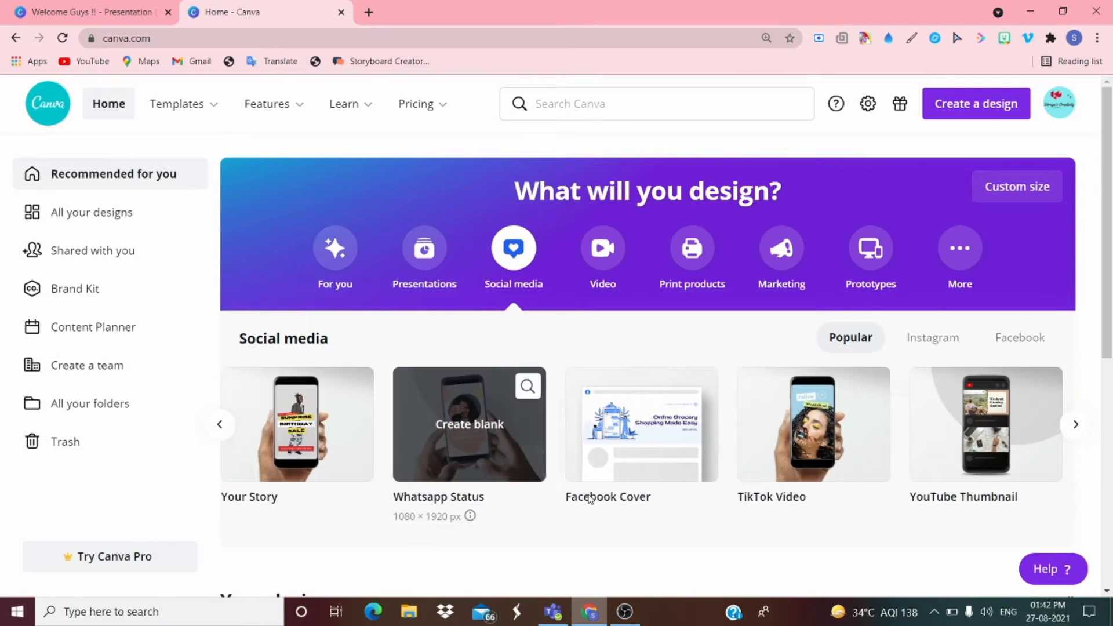
pyautogui.hscroll(6, 580, 499)
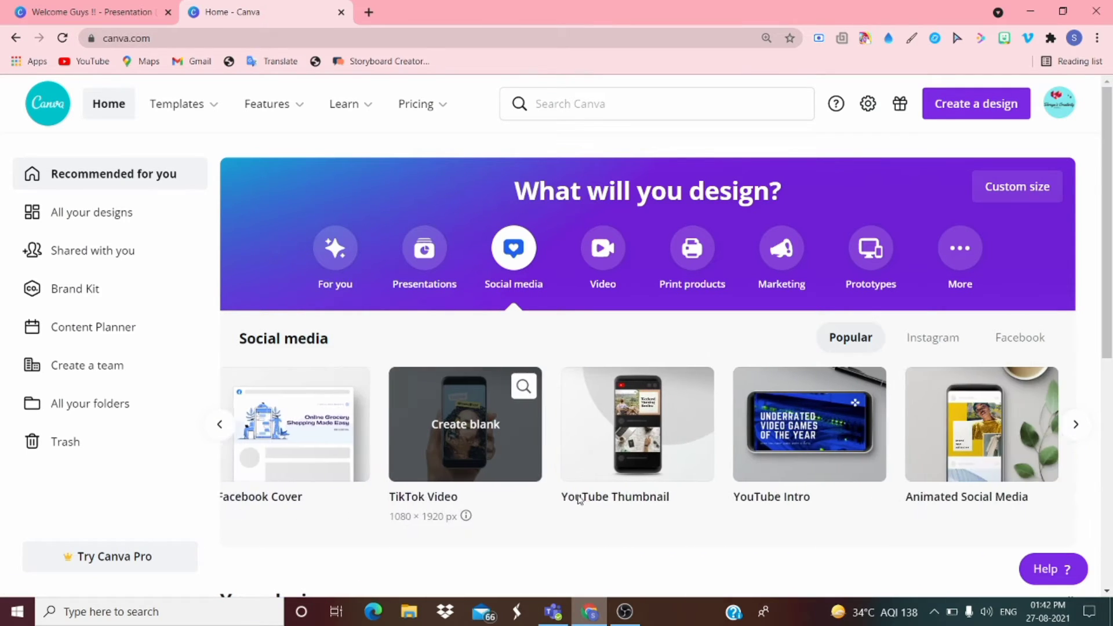
pyautogui.hscroll(6, 686, 455)
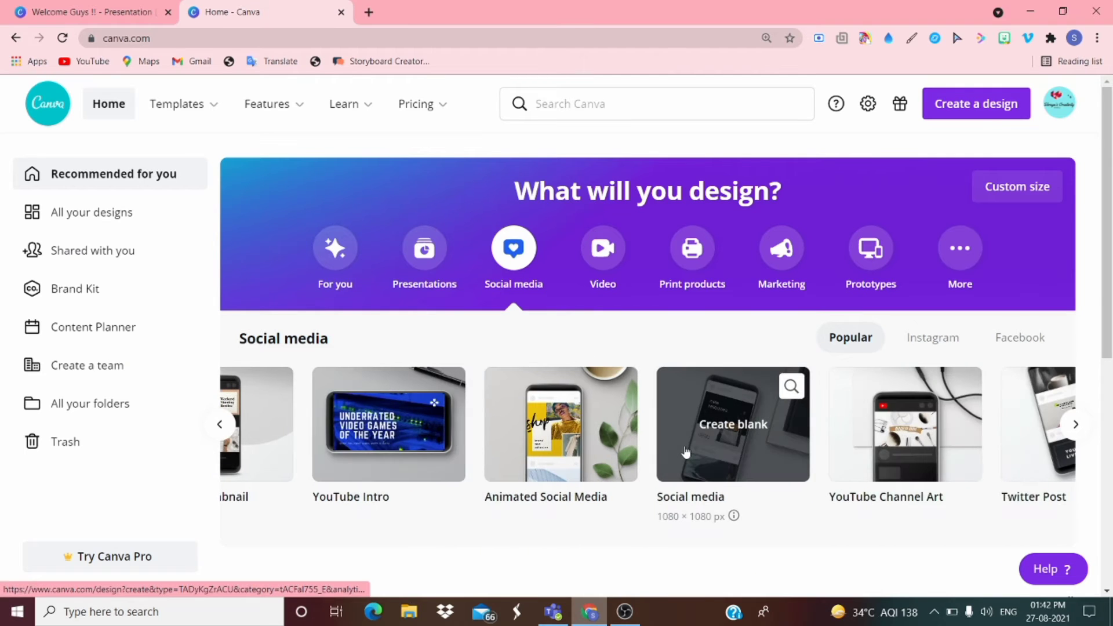
pyautogui.hscroll(5, 766, 468)
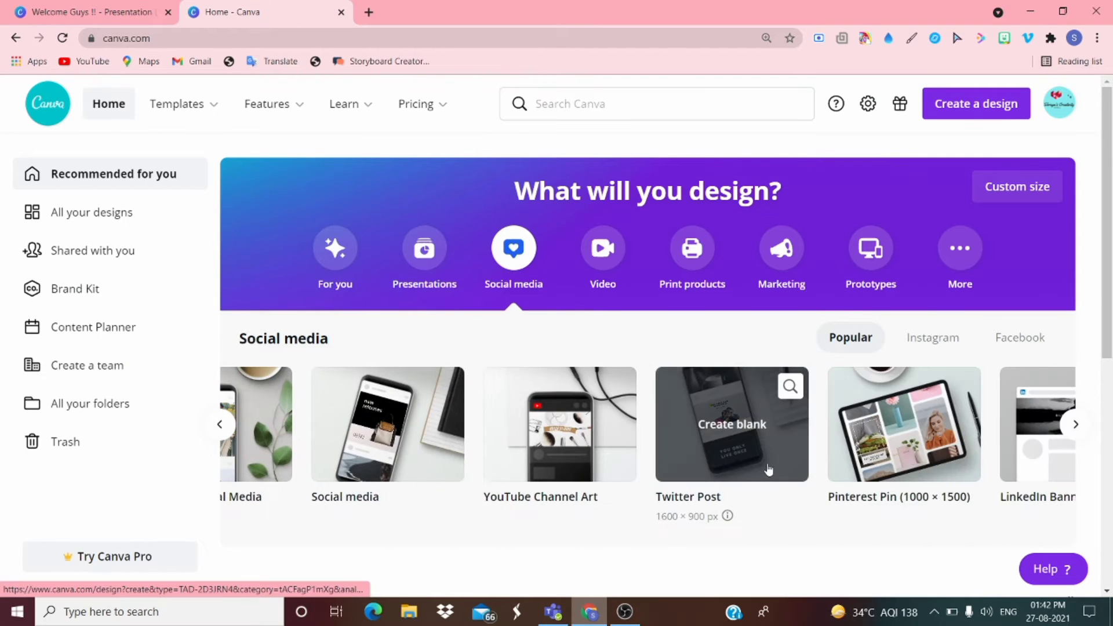
pyautogui.hscroll(2, 768, 470)
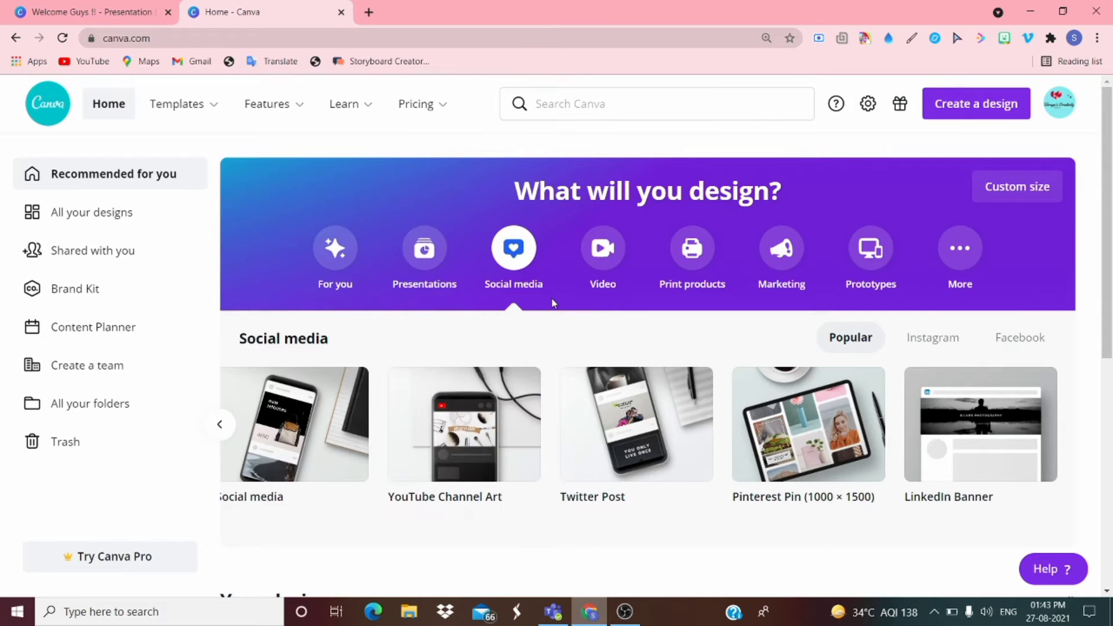
pyautogui.click(603, 249)
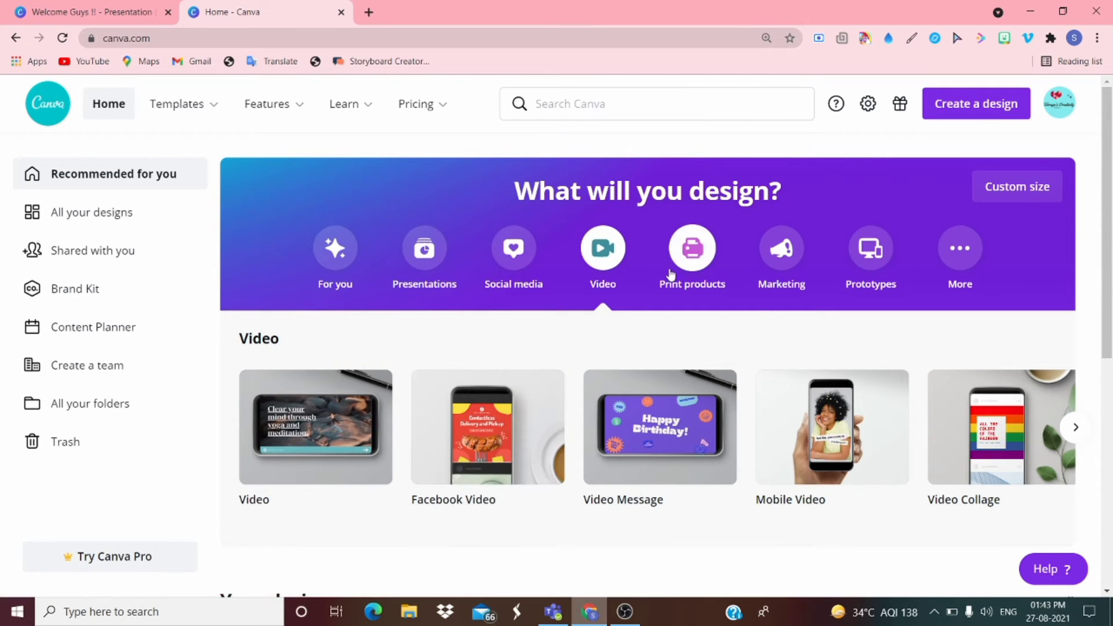
# - Step through the Print products, Marketing, Prototypes and More design categories
pyautogui.click(699, 252)
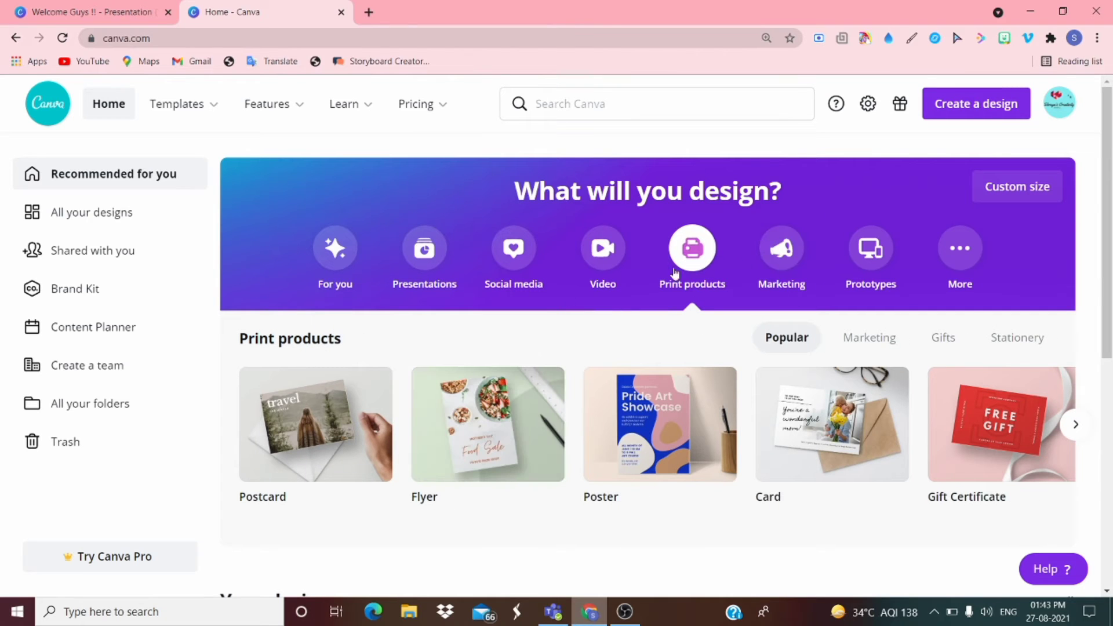
pyautogui.scroll(-5, 400, 391)
pyautogui.scroll(5, 399, 390)
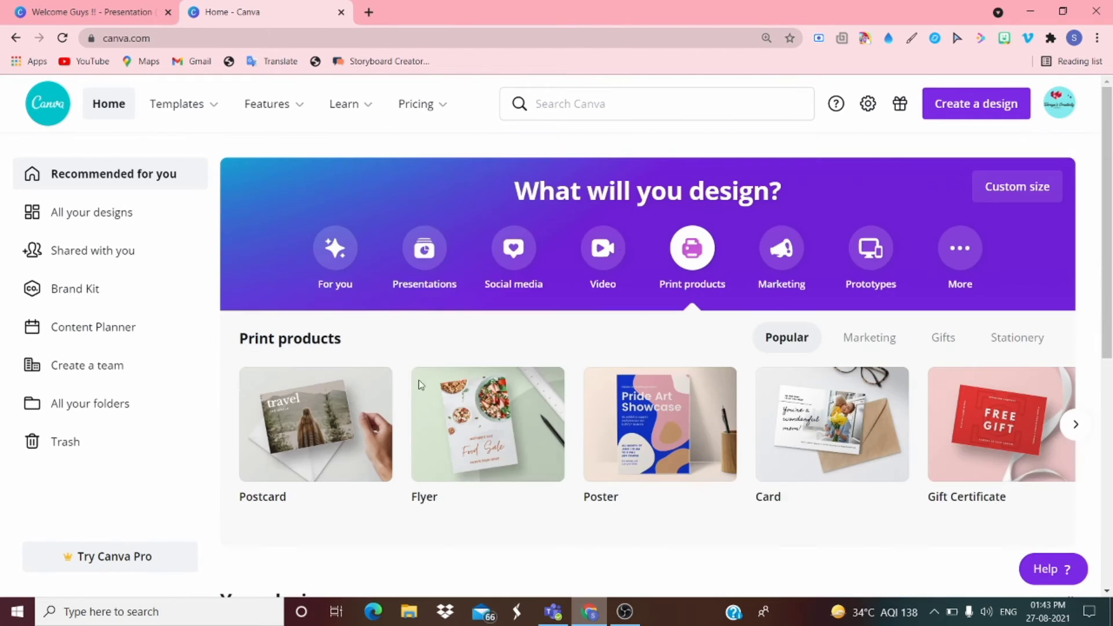
pyautogui.click(780, 255)
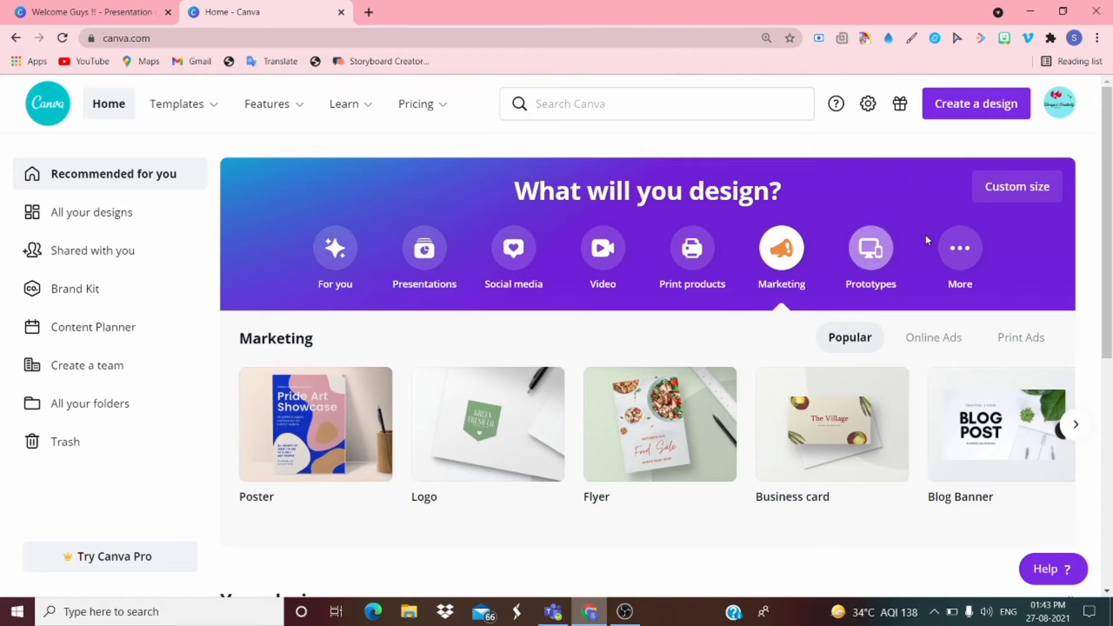
pyautogui.click(870, 249)
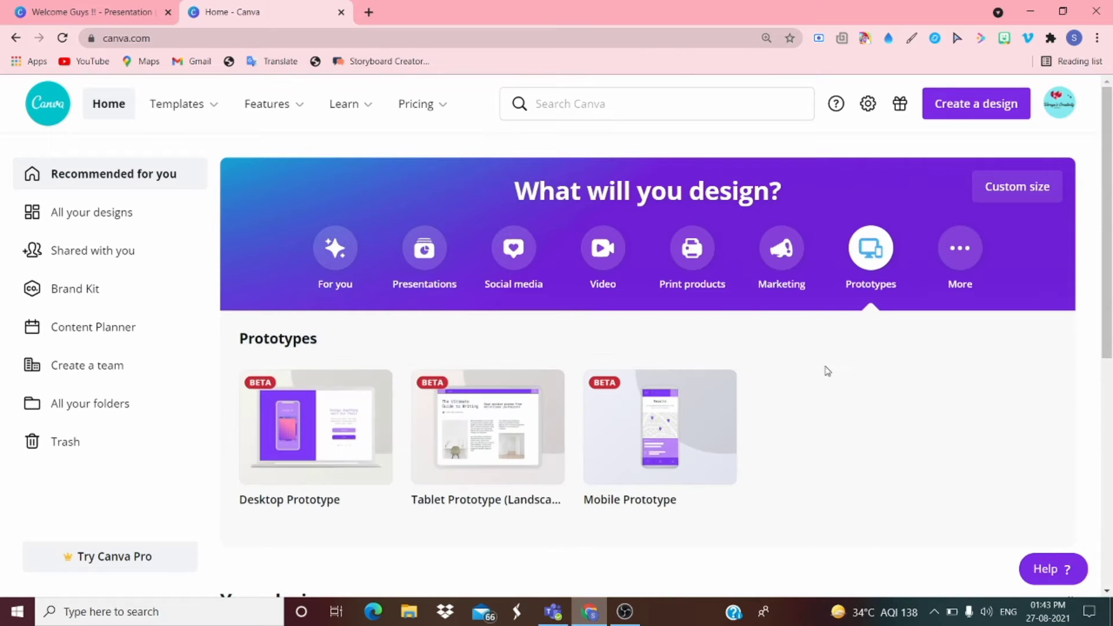
pyautogui.click(960, 248)
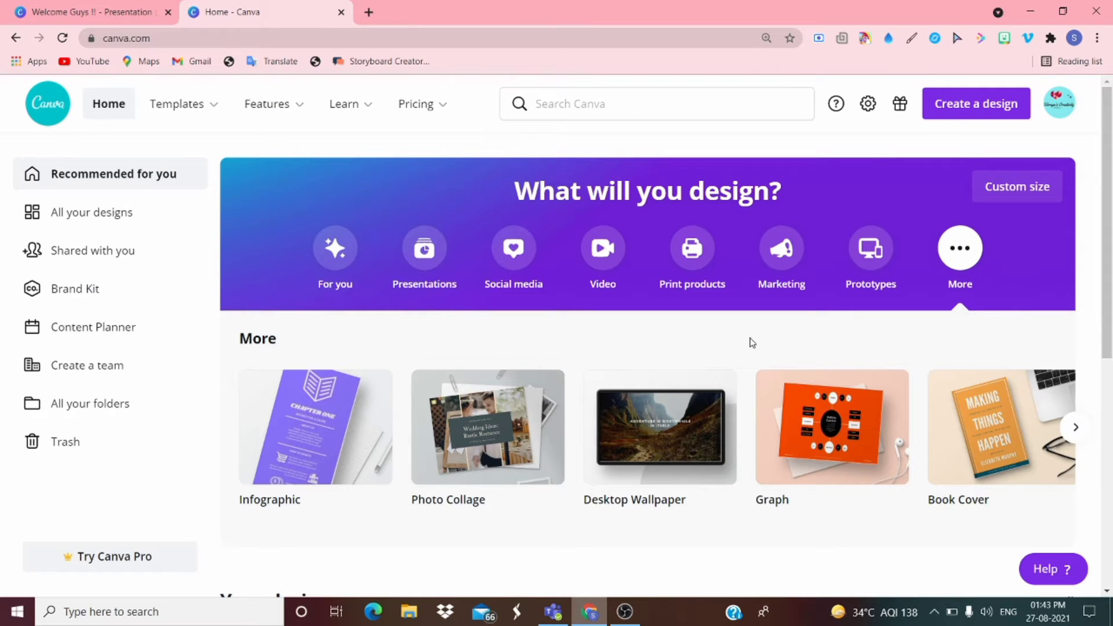
# - Scroll through the More design types carousel and open the Create a design list
pyautogui.moveTo(318, 452)
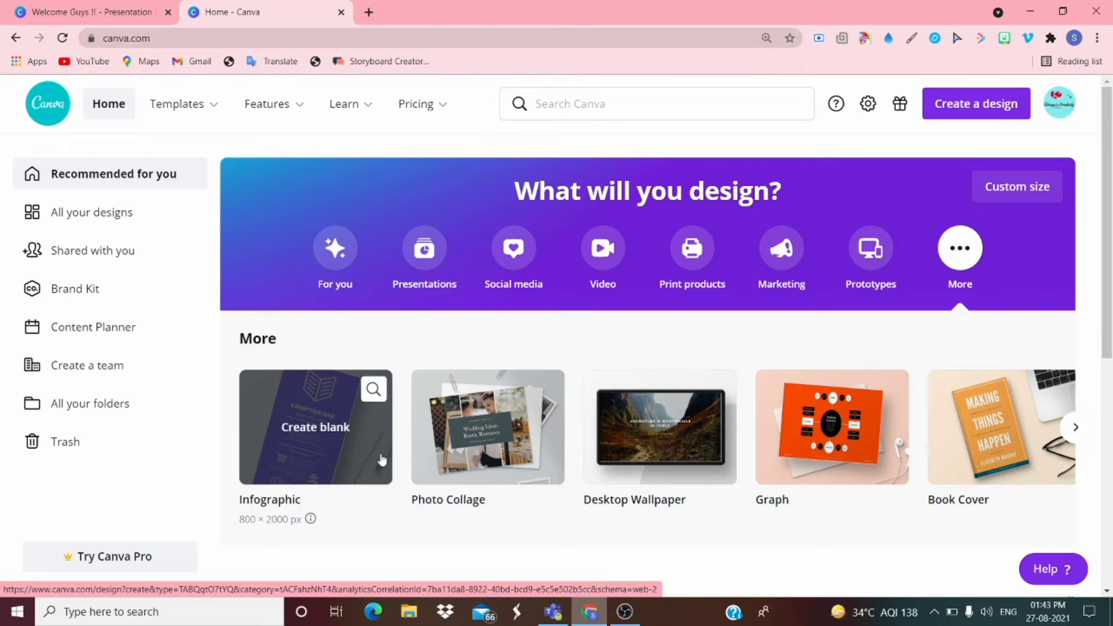
pyautogui.hscroll(4, 479, 468)
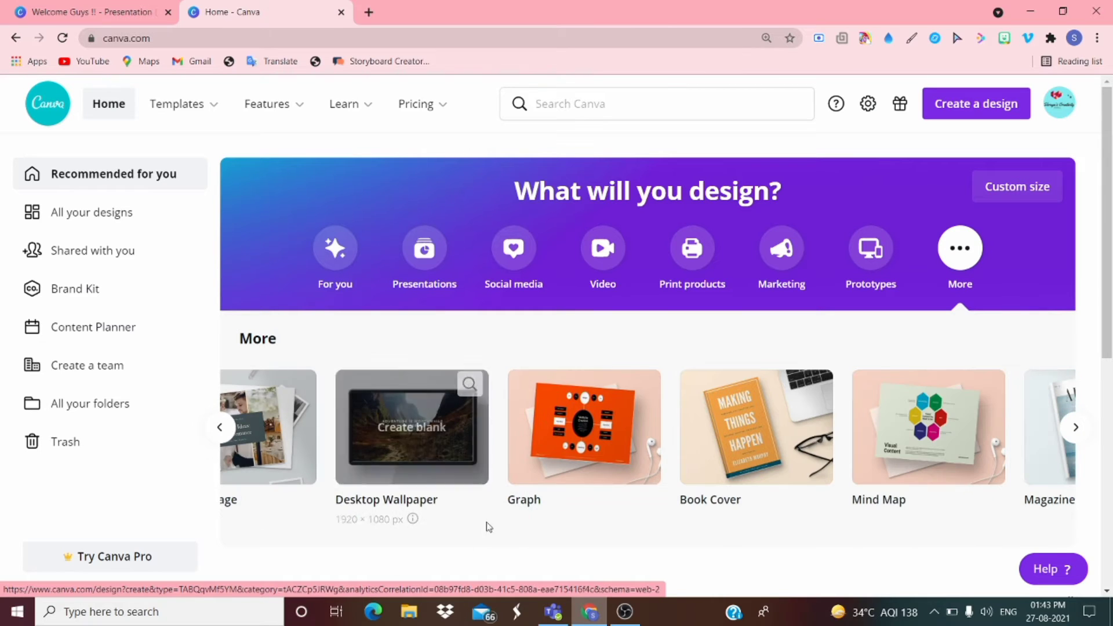
pyautogui.moveTo(644, 476)
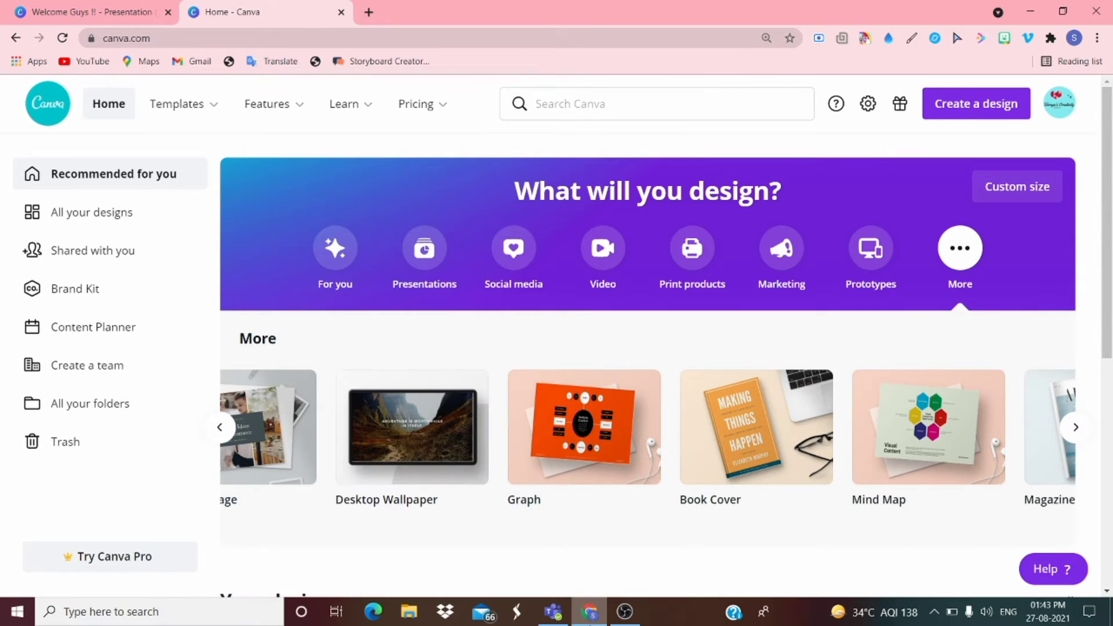
pyautogui.press('super+d')
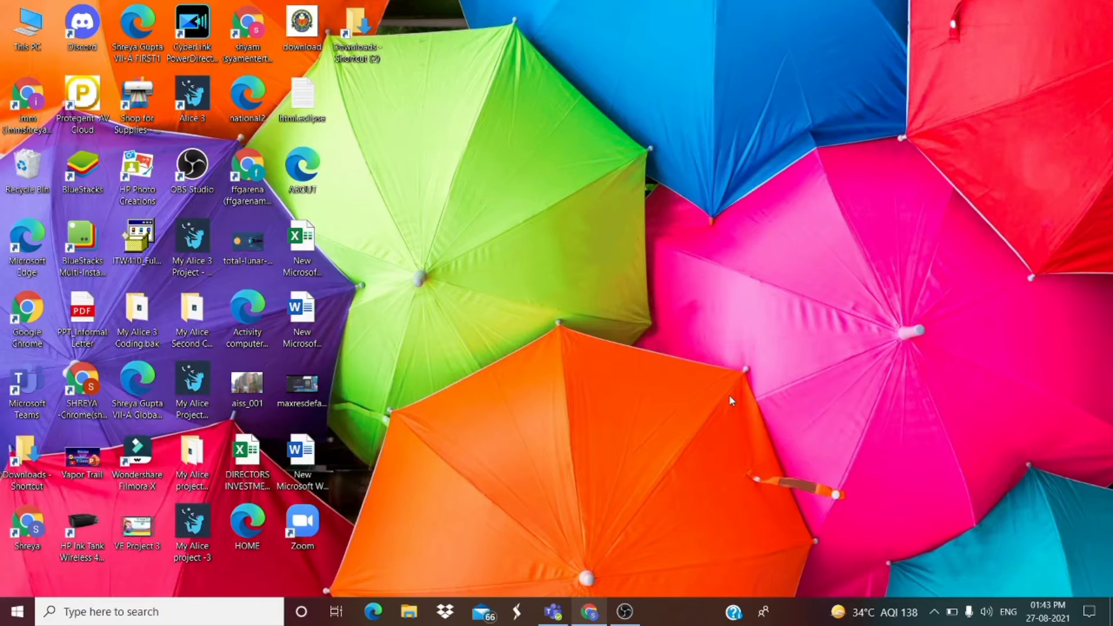
pyautogui.click(589, 609)
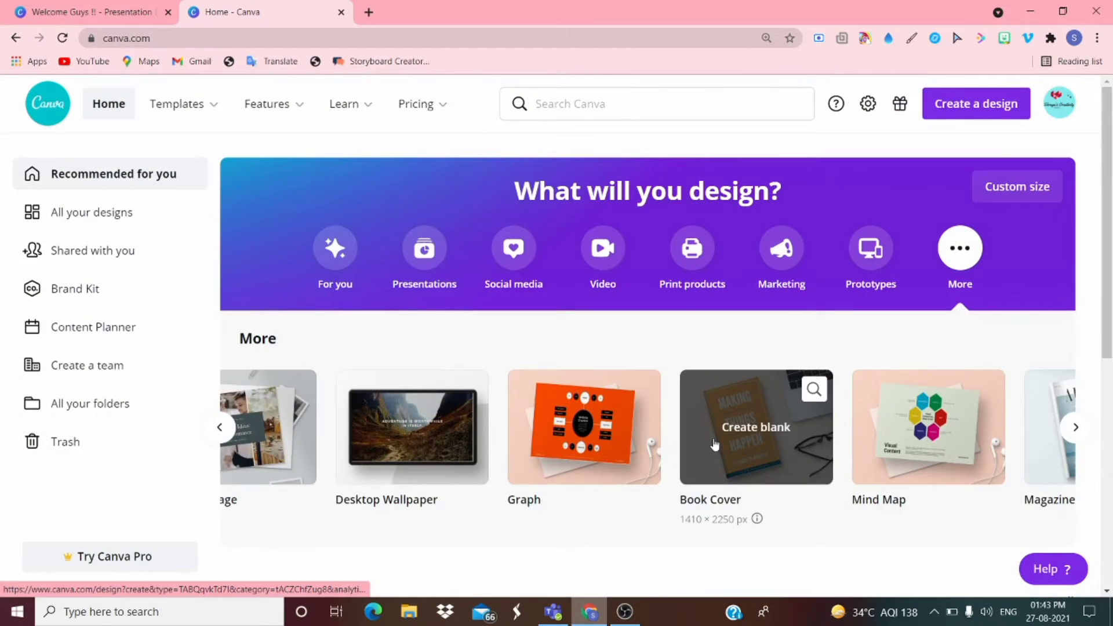
pyautogui.hscroll(10, 716, 443)
pyautogui.hscroll(15, 716, 444)
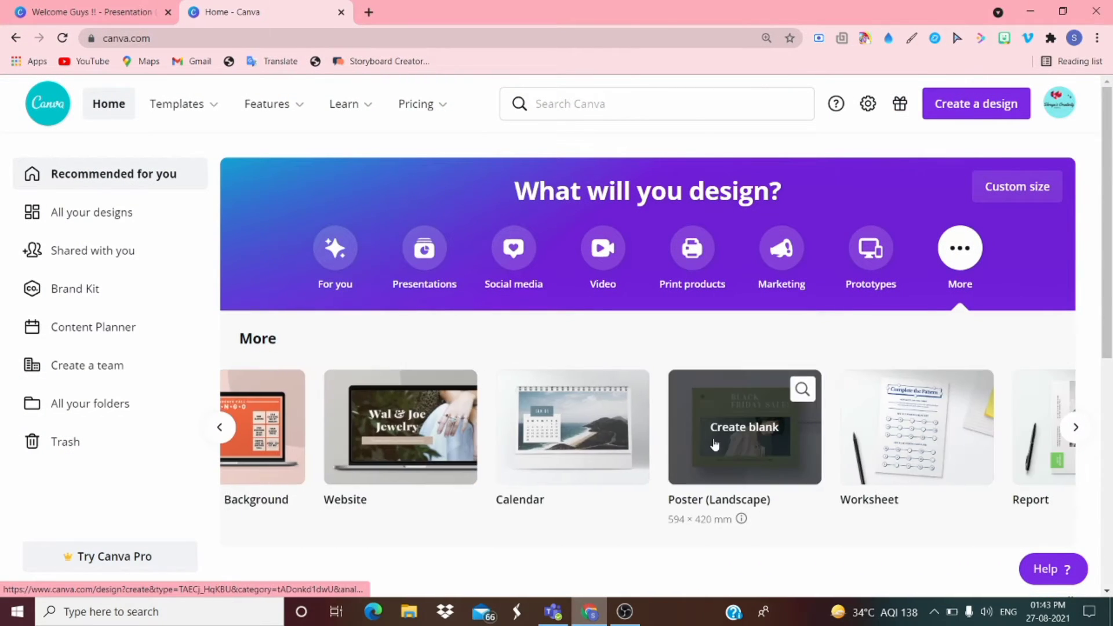
pyautogui.hscroll(10, 715, 444)
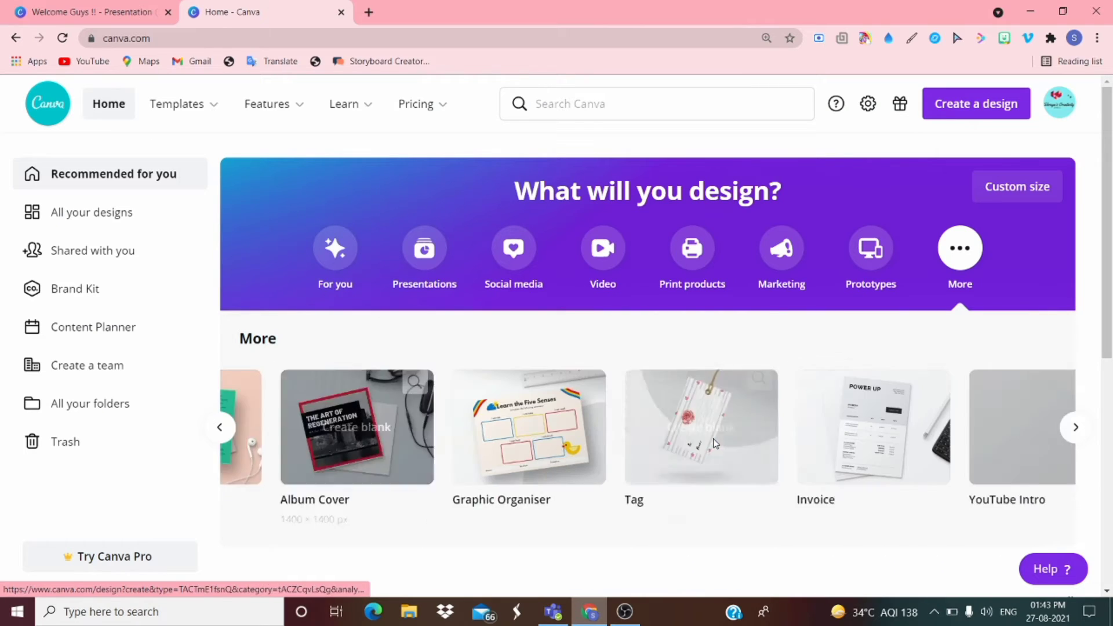
pyautogui.click(943, 110)
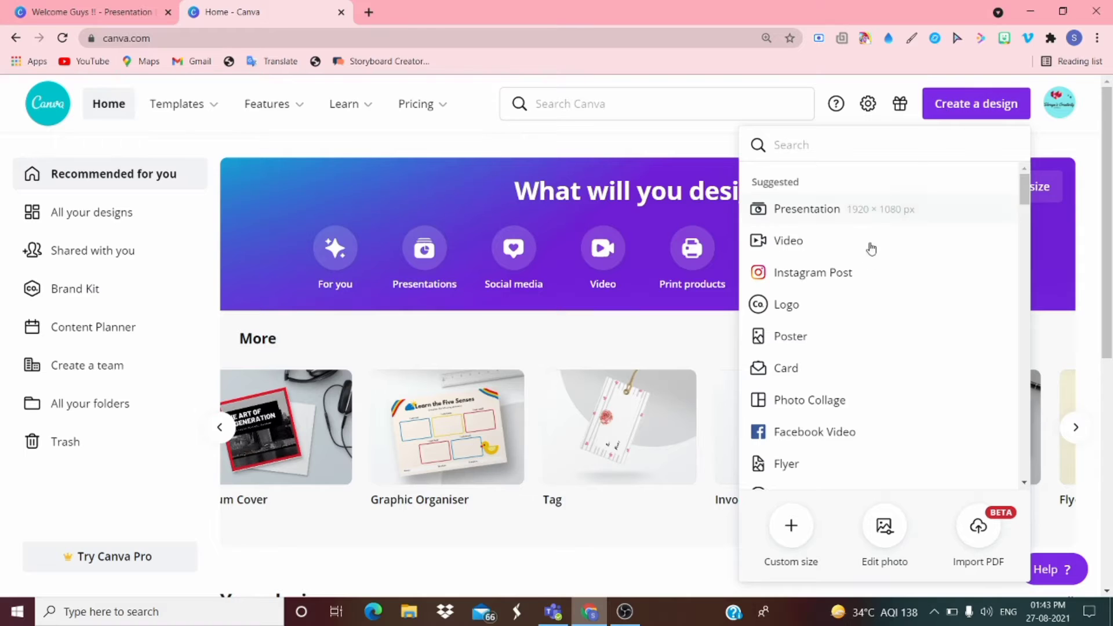
# - Create a new blank Presentation (16:9) design and return to its Untitled design tab
pyautogui.click(833, 226)
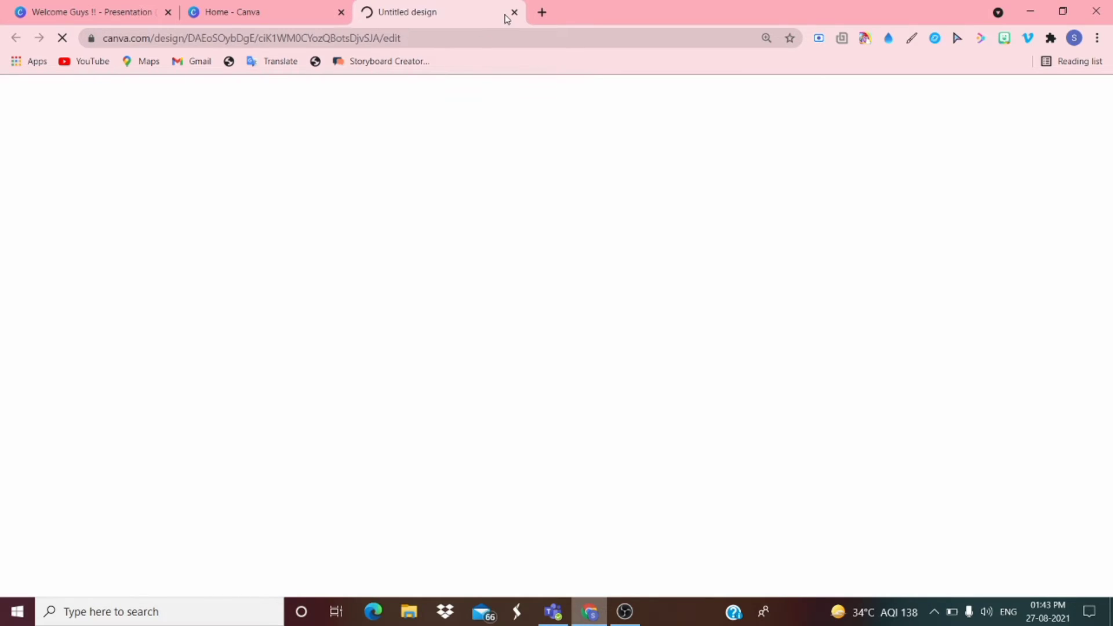
pyautogui.click(90, 12)
pyautogui.click(451, 9)
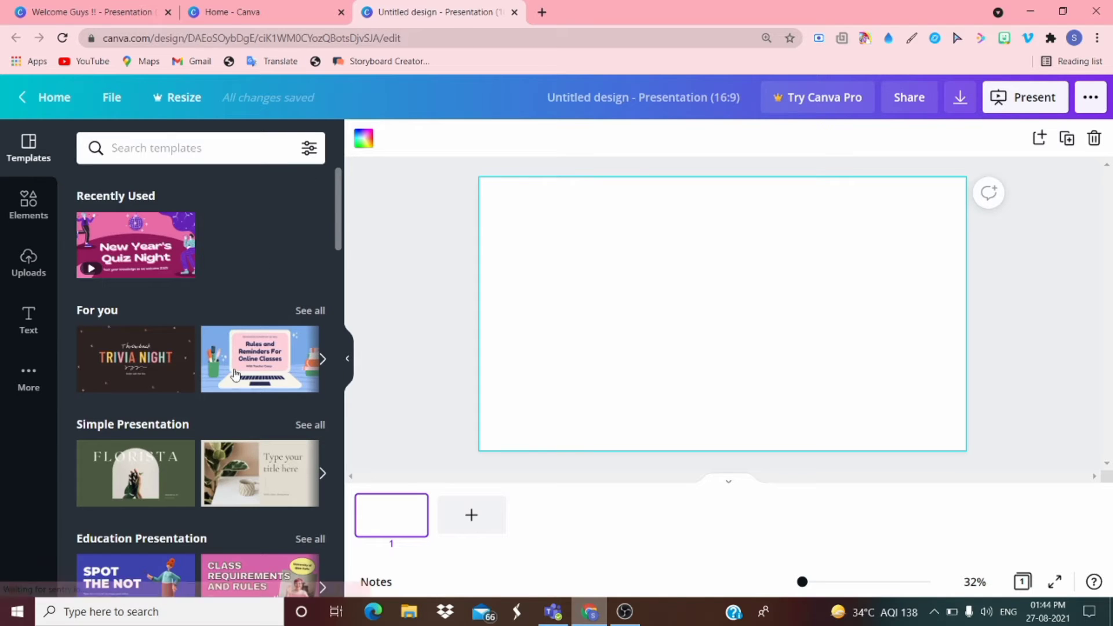
# - Scroll the Templates panel and preview the Classroom Rules template's pages
pyautogui.scroll(-20, 235, 385)
pyautogui.scroll(-4, 235, 385)
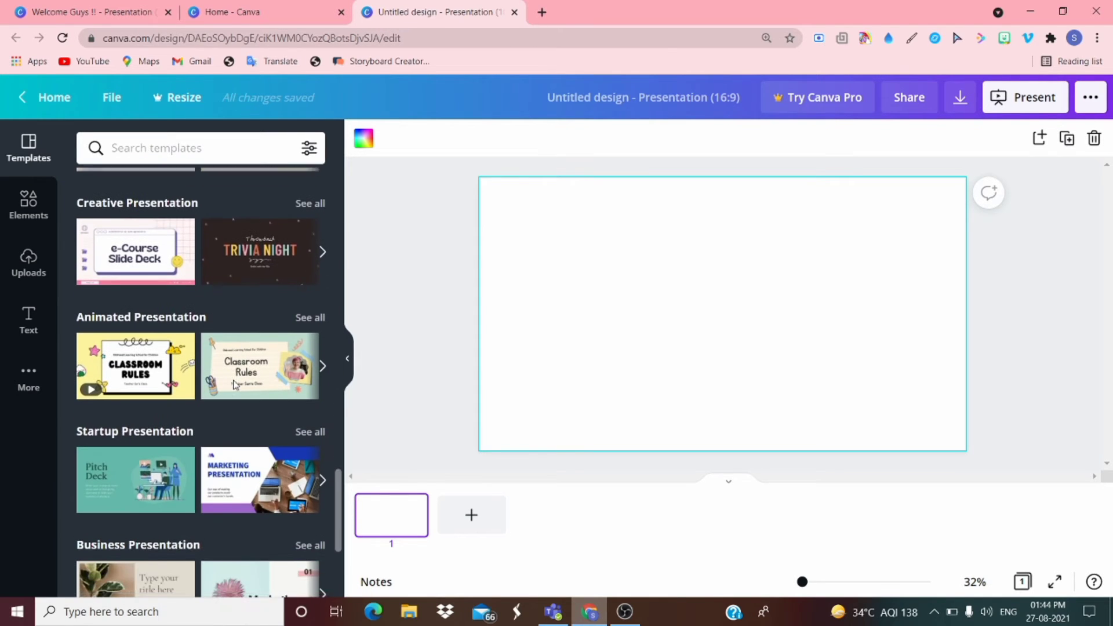
pyautogui.scroll(-10, 113, 382)
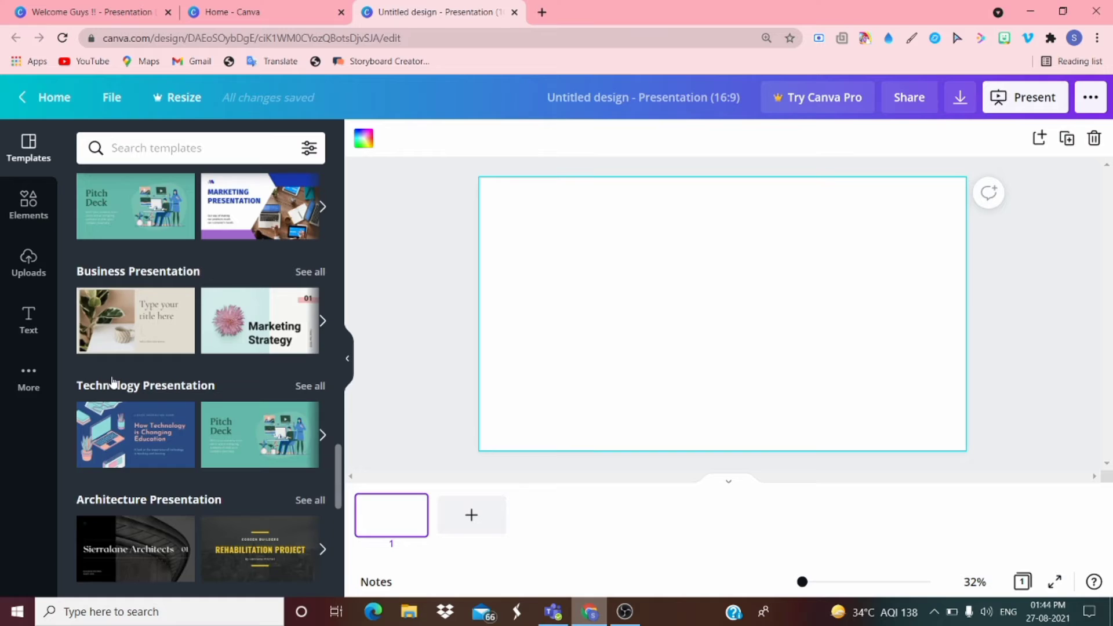
pyautogui.scroll(-12, 121, 352)
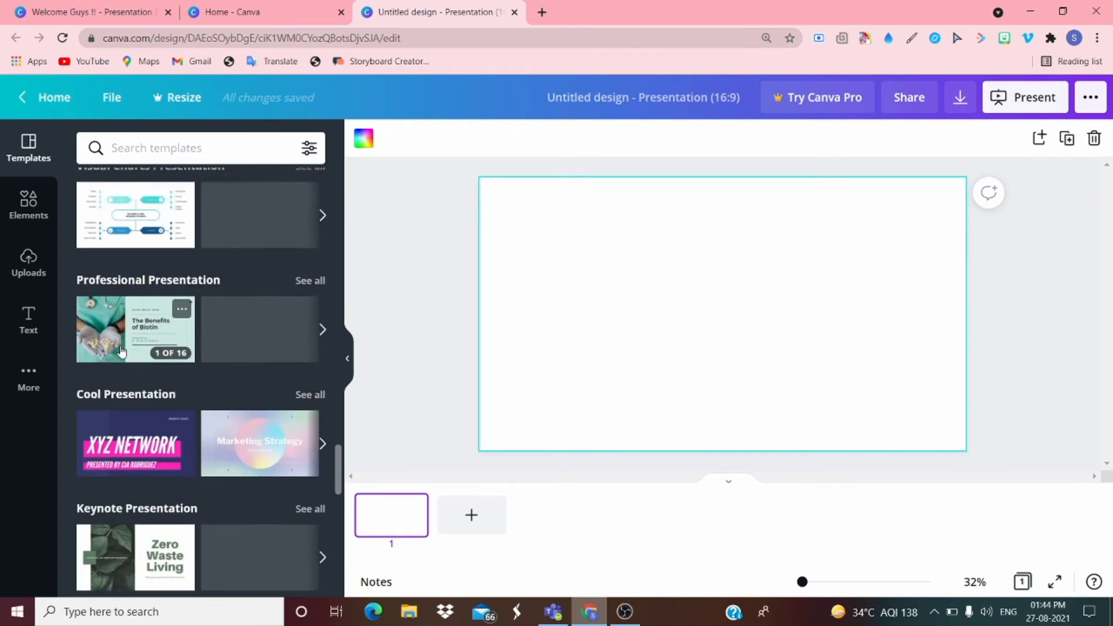
pyautogui.scroll(-10, 121, 354)
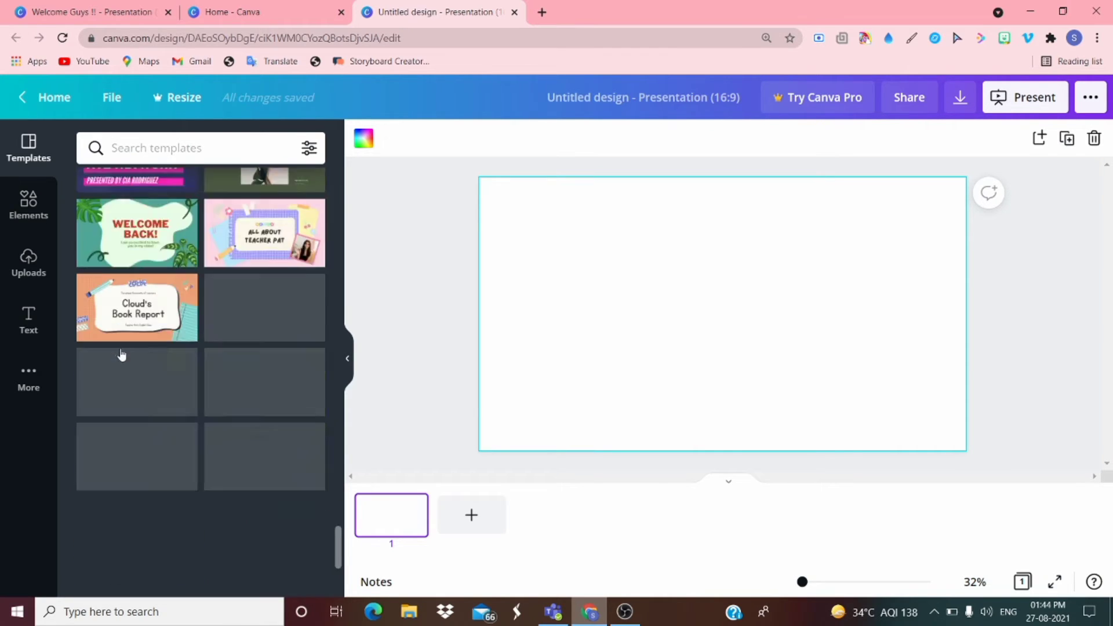
pyautogui.click(166, 328)
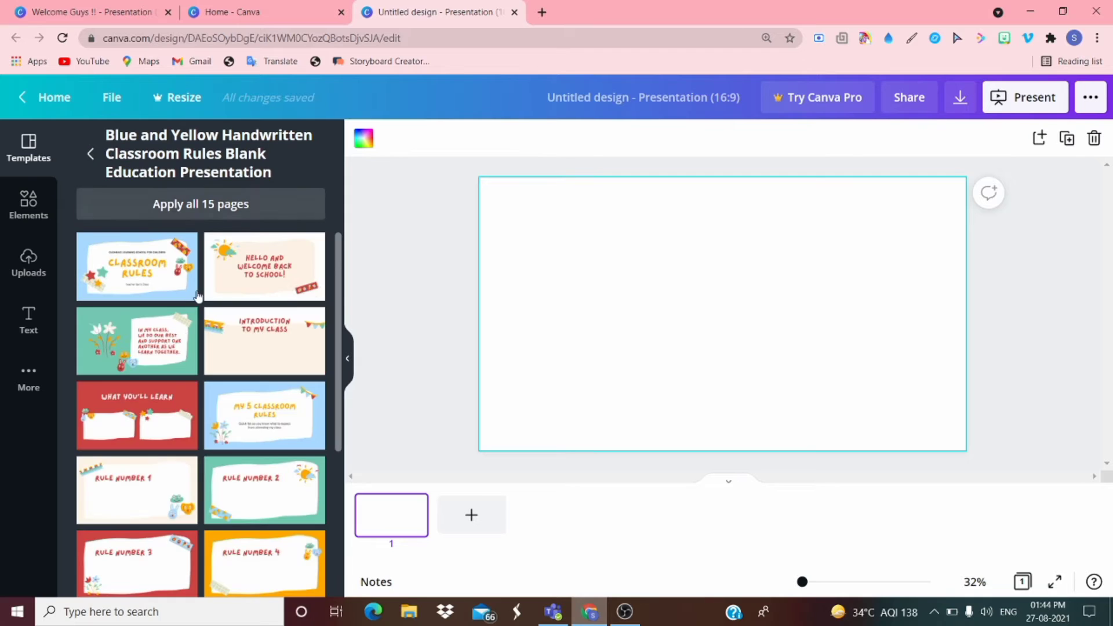
pyautogui.click(93, 154)
# - Open the 19 pages of the recently used New Year Party Trivia Quiz Night template
pyautogui.scroll(-5, 141, 517)
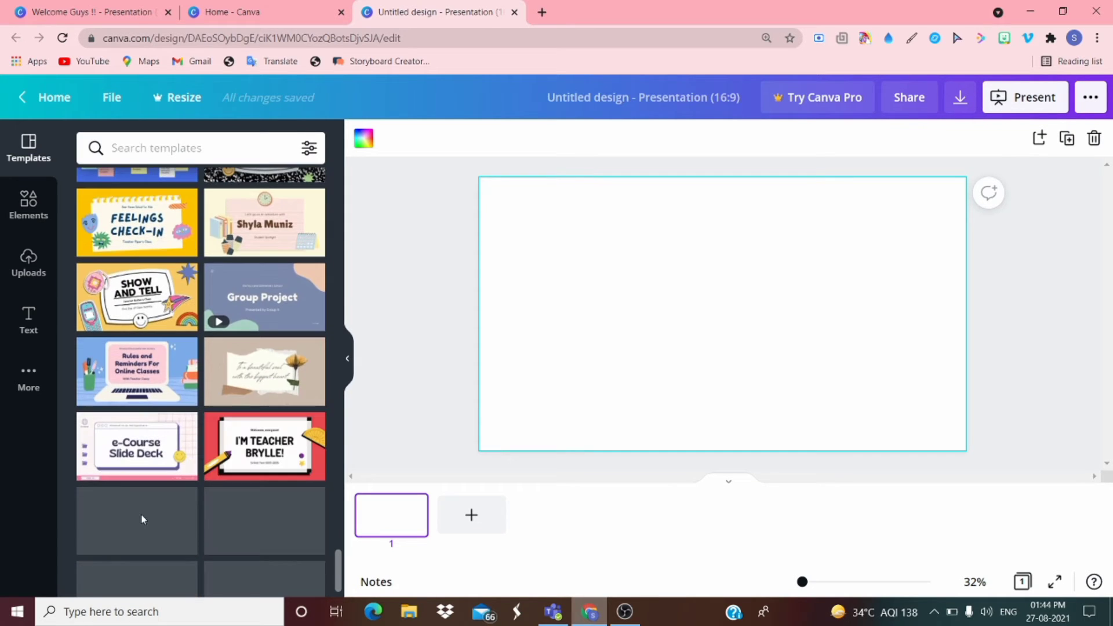
pyautogui.scroll(-1, 141, 517)
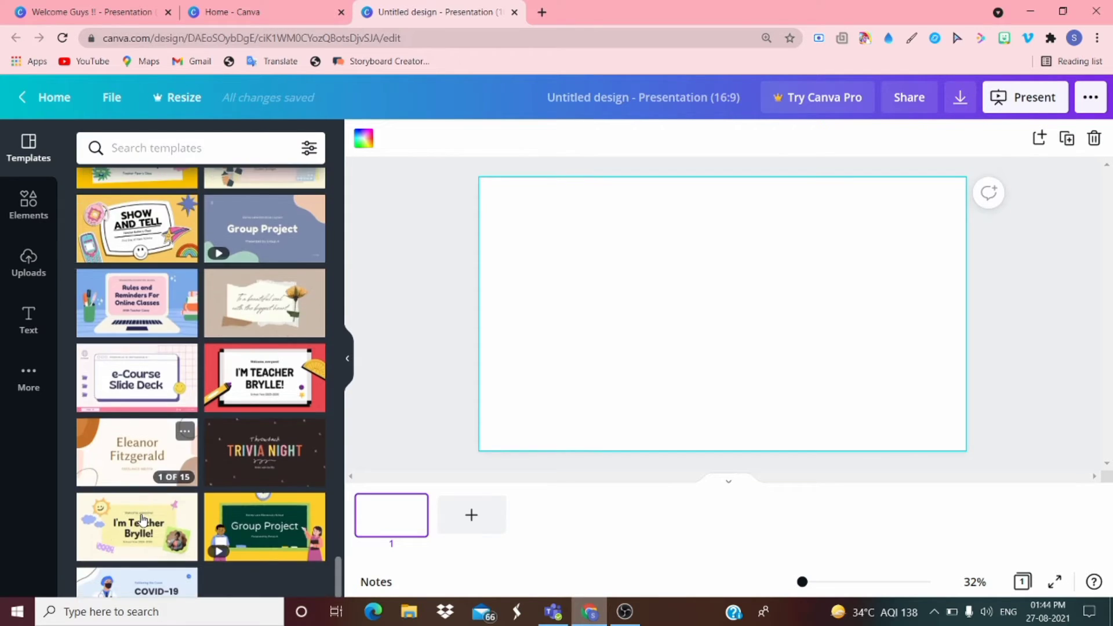
pyautogui.scroll(-5, 142, 541)
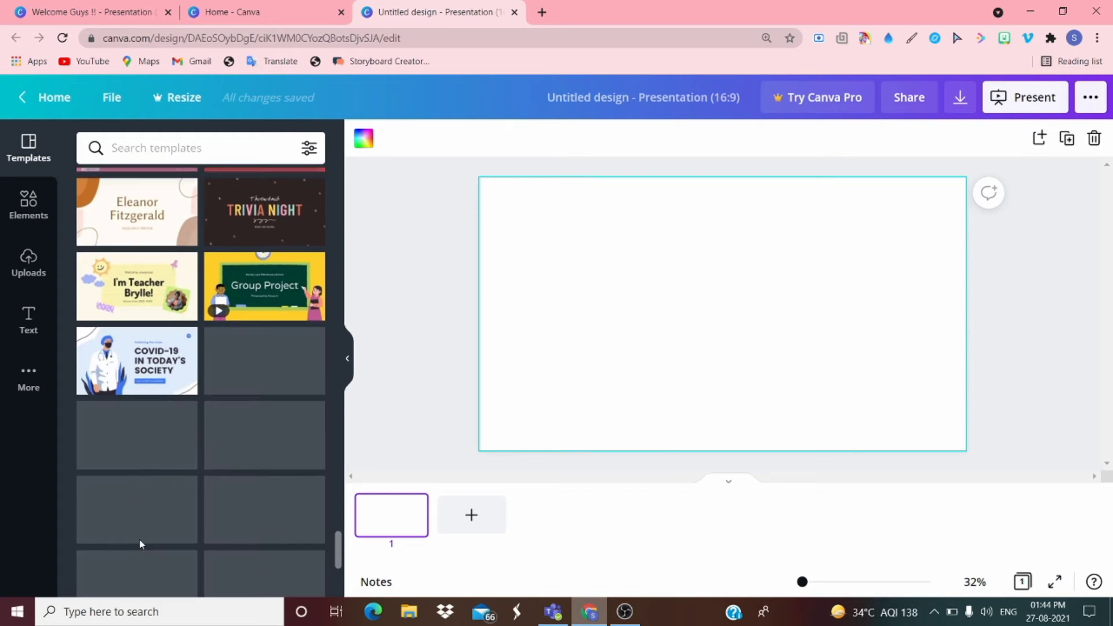
pyautogui.scroll(-1, 141, 544)
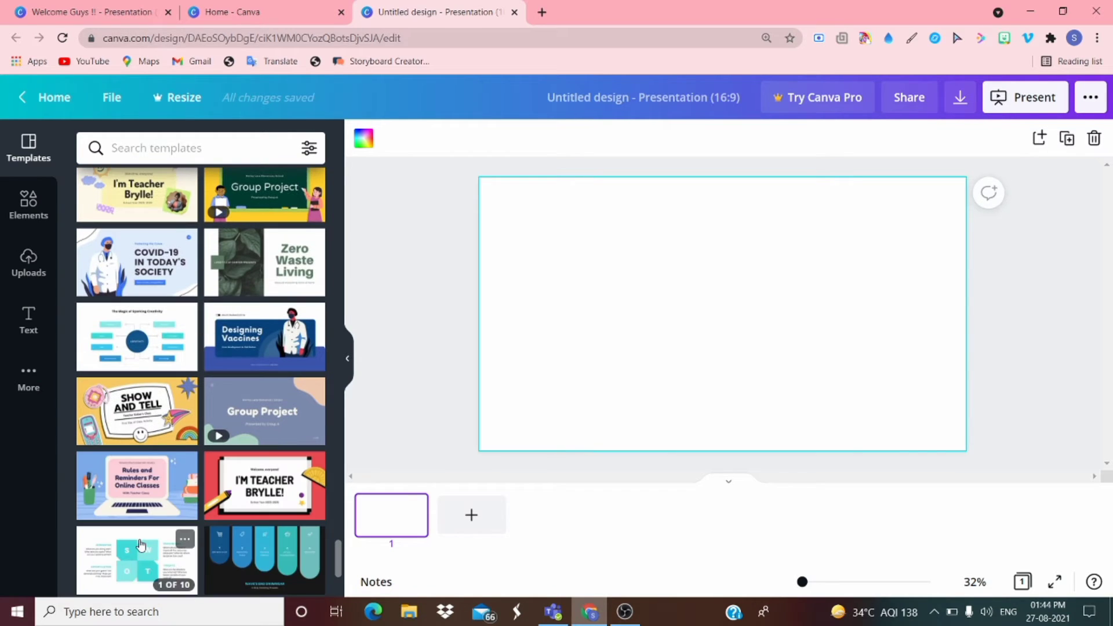
pyautogui.scroll(15, 141, 544)
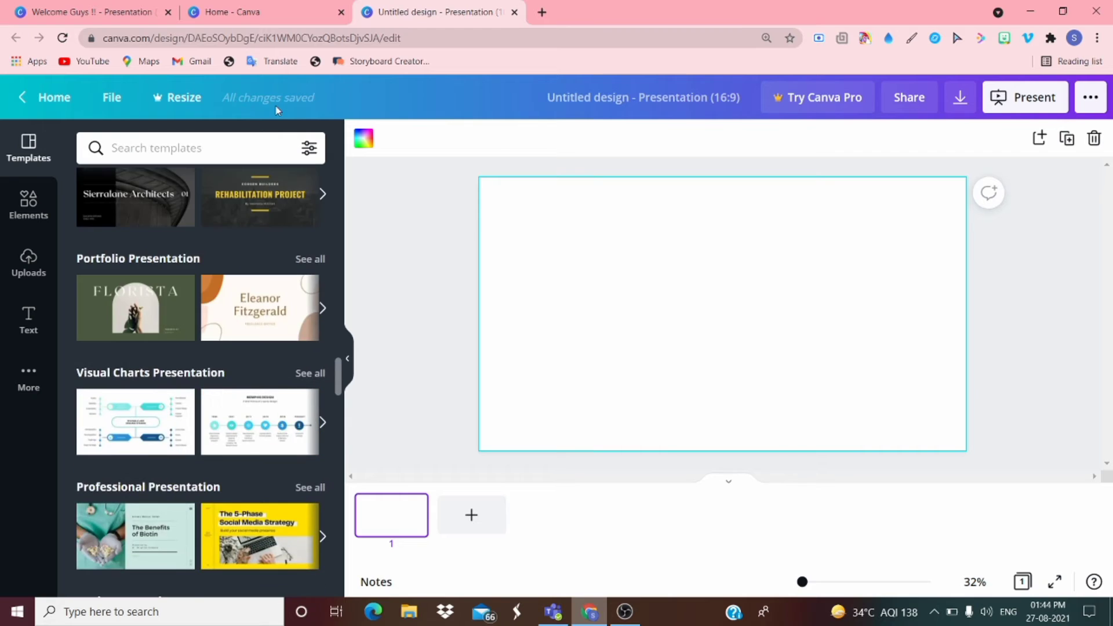
pyautogui.scroll(15, 222, 290)
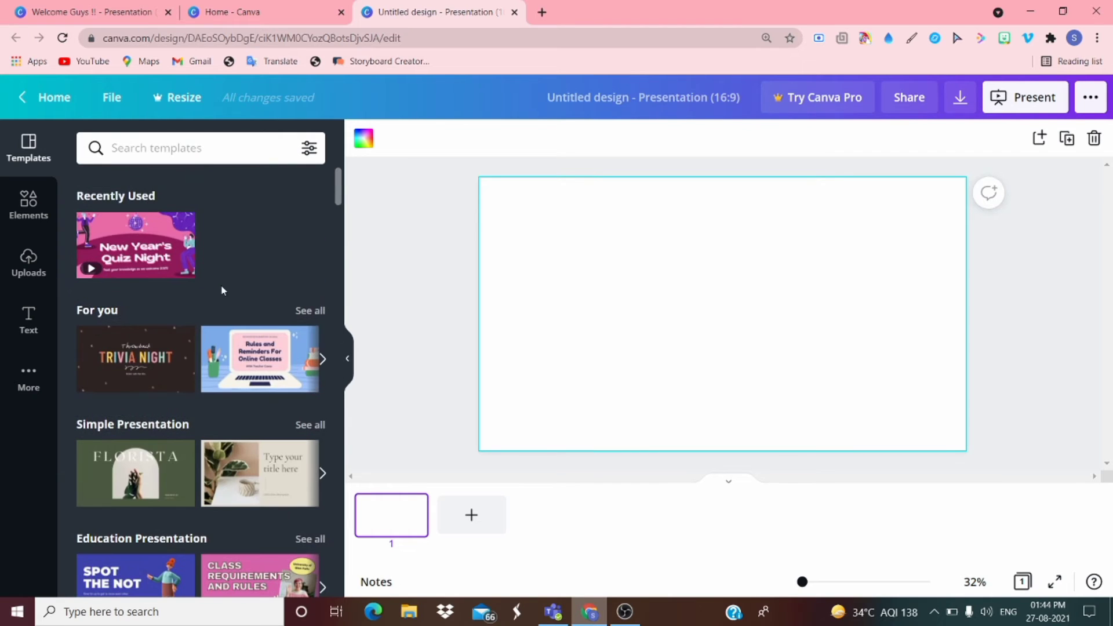
pyautogui.click(181, 223)
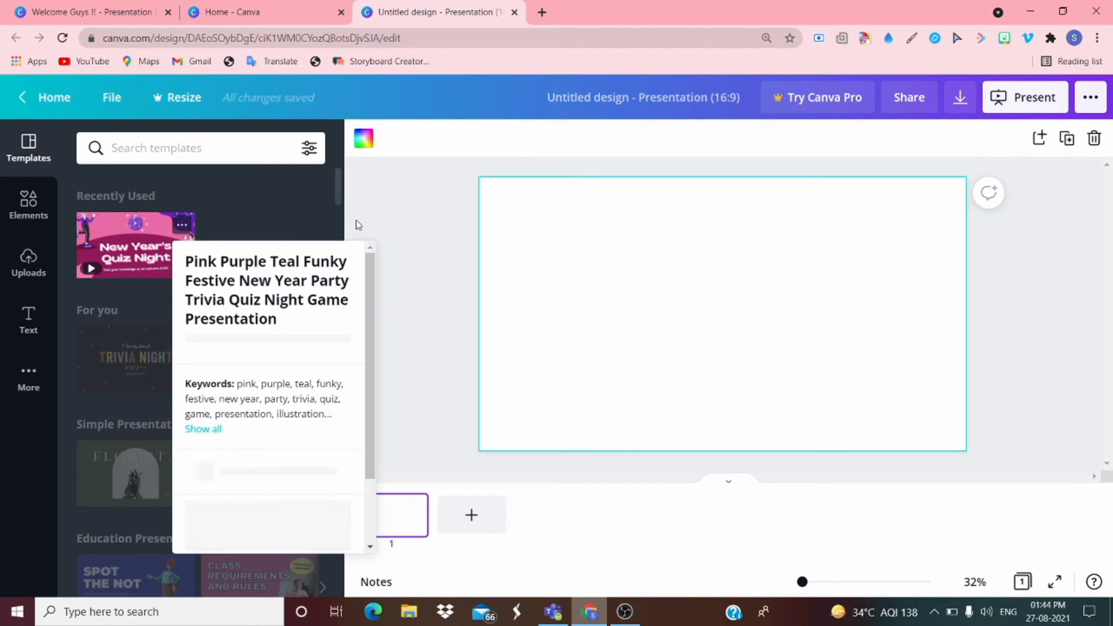
pyautogui.click(308, 211)
pyautogui.click(155, 243)
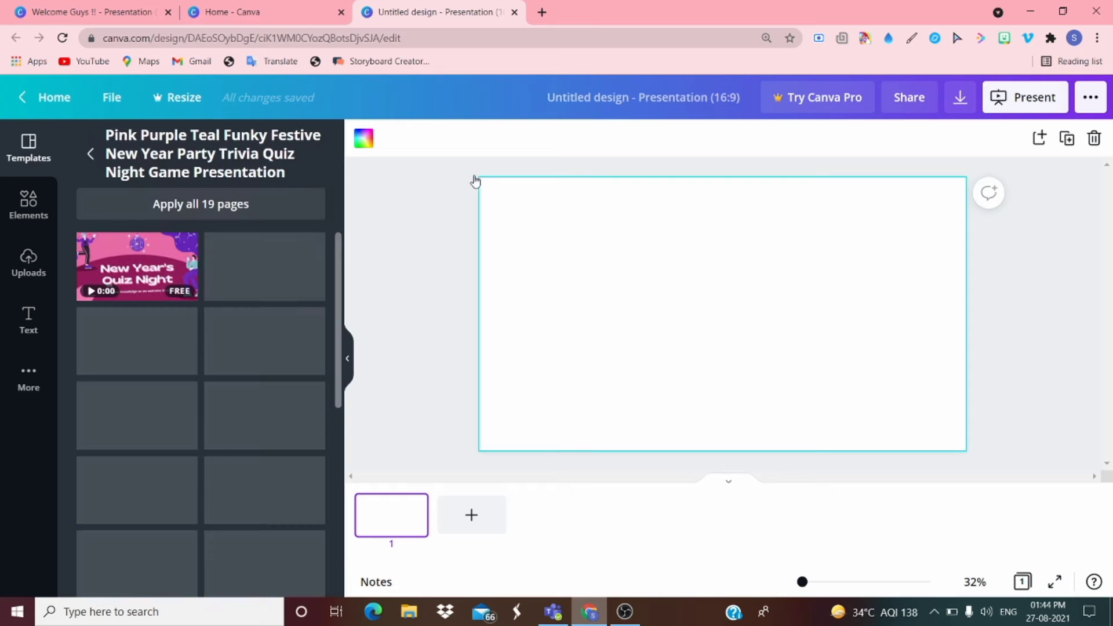
# - Apply the Quiz Night page to the slide, delete its title text, then switch to Welcome Guys !!
pyautogui.click(155, 282)
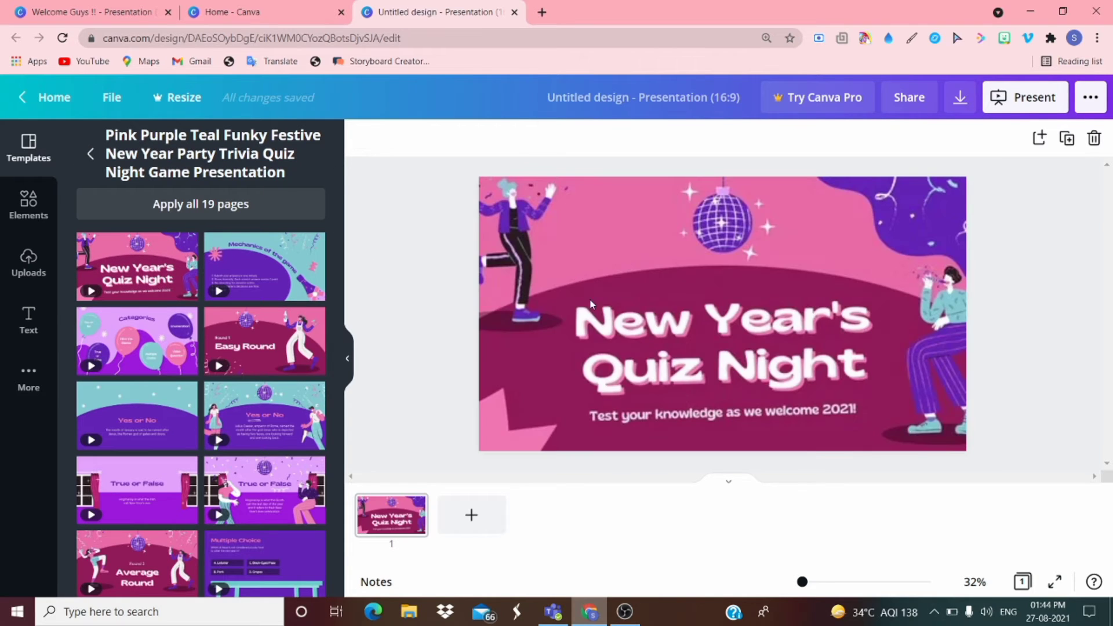
pyautogui.click(637, 340)
pyautogui.press('Delete')
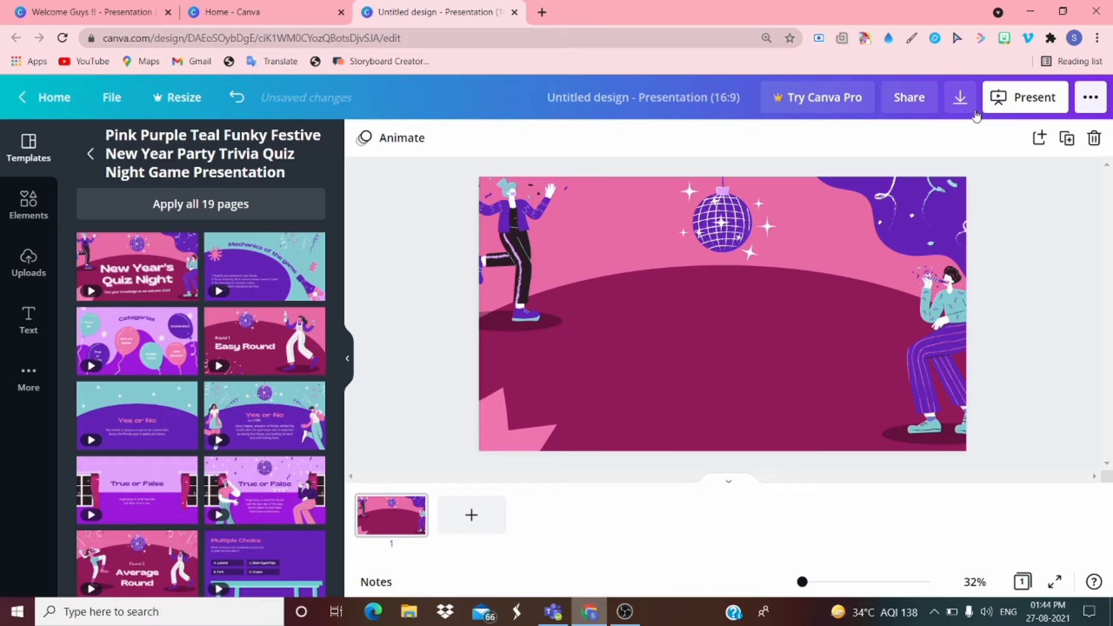
pyautogui.click(93, 12)
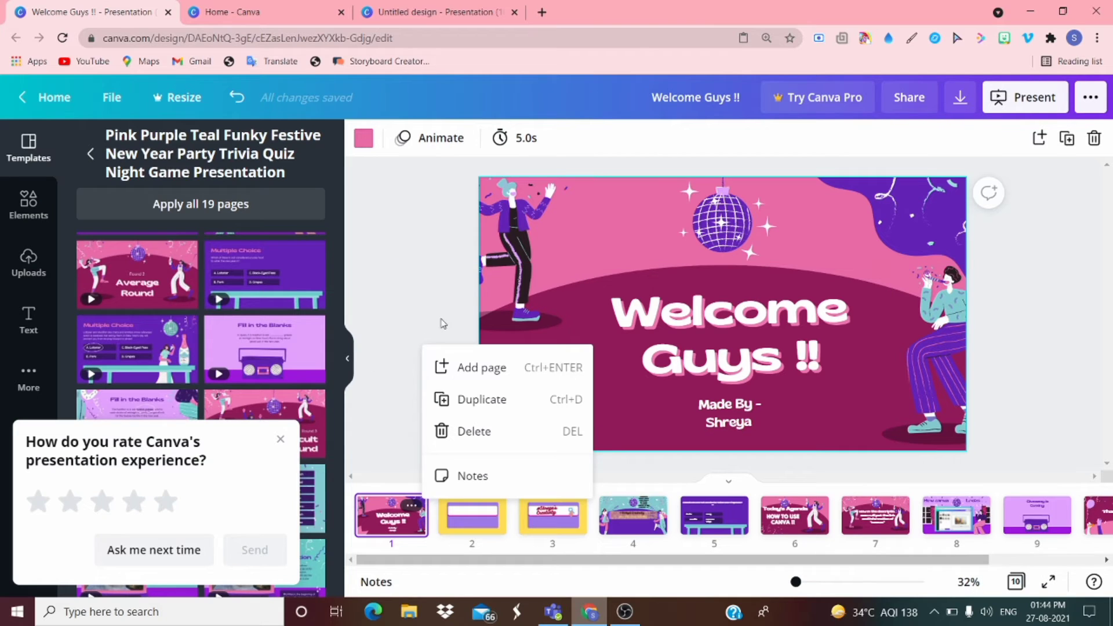
# - Dismiss the popups and download all 10 pages of Welcome Guys !! as a Standard PDF
pyautogui.click(372, 386)
pyautogui.click(280, 440)
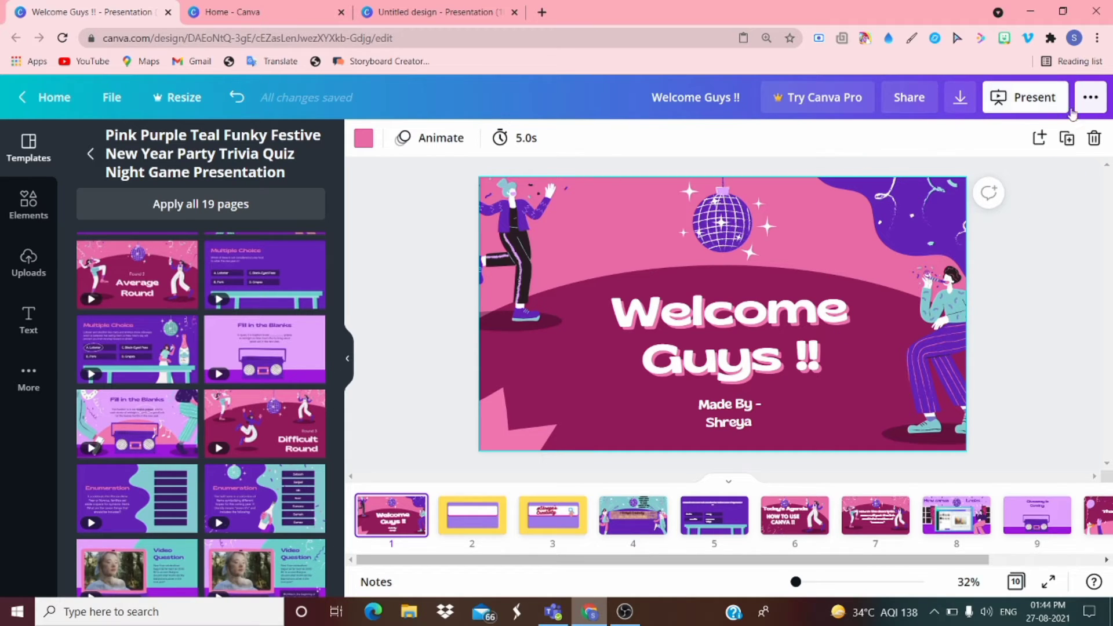
pyautogui.click(1095, 114)
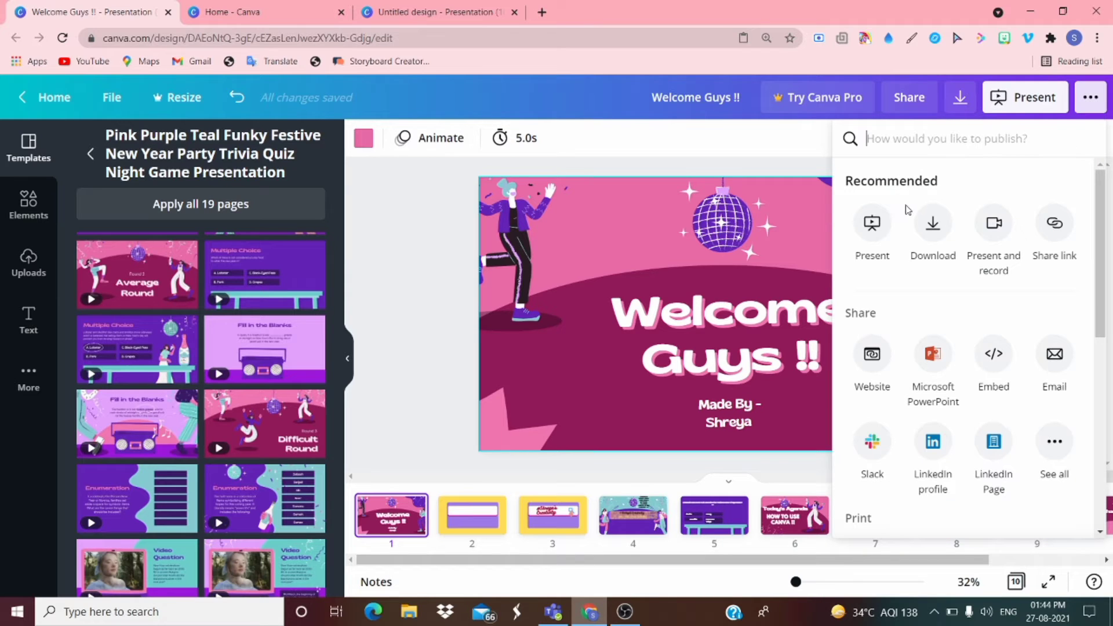
pyautogui.click(939, 240)
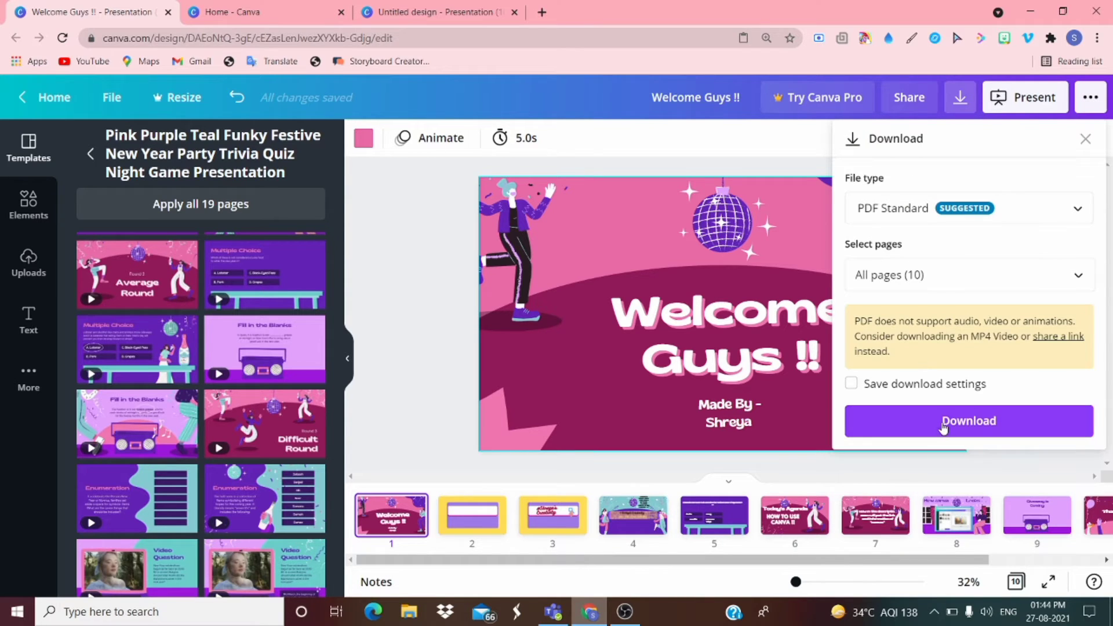
pyautogui.click(943, 423)
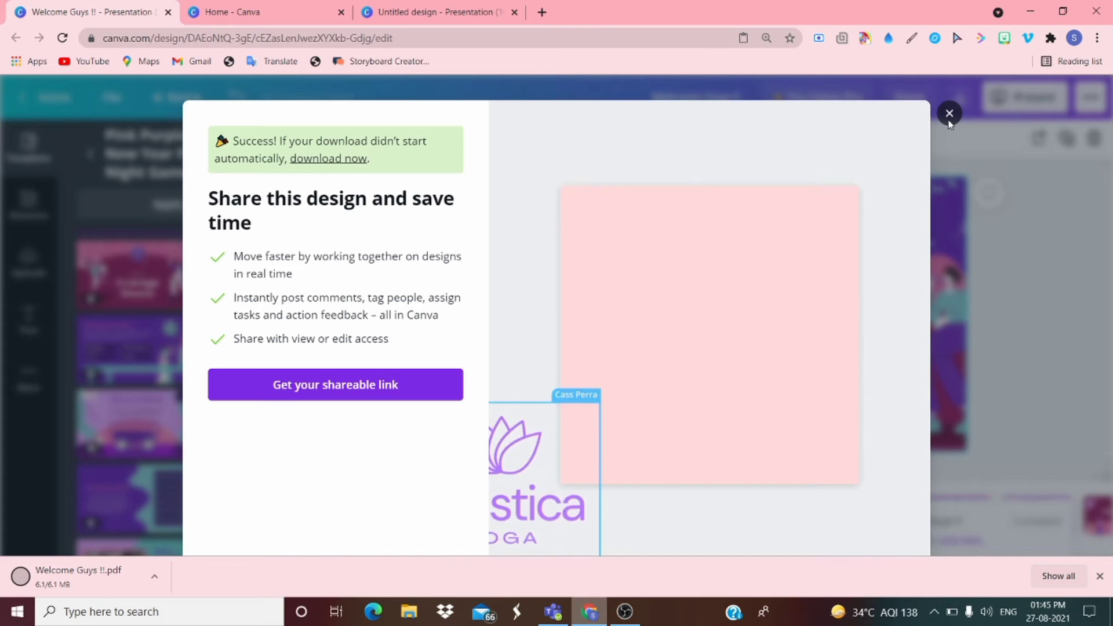
pyautogui.click(949, 114)
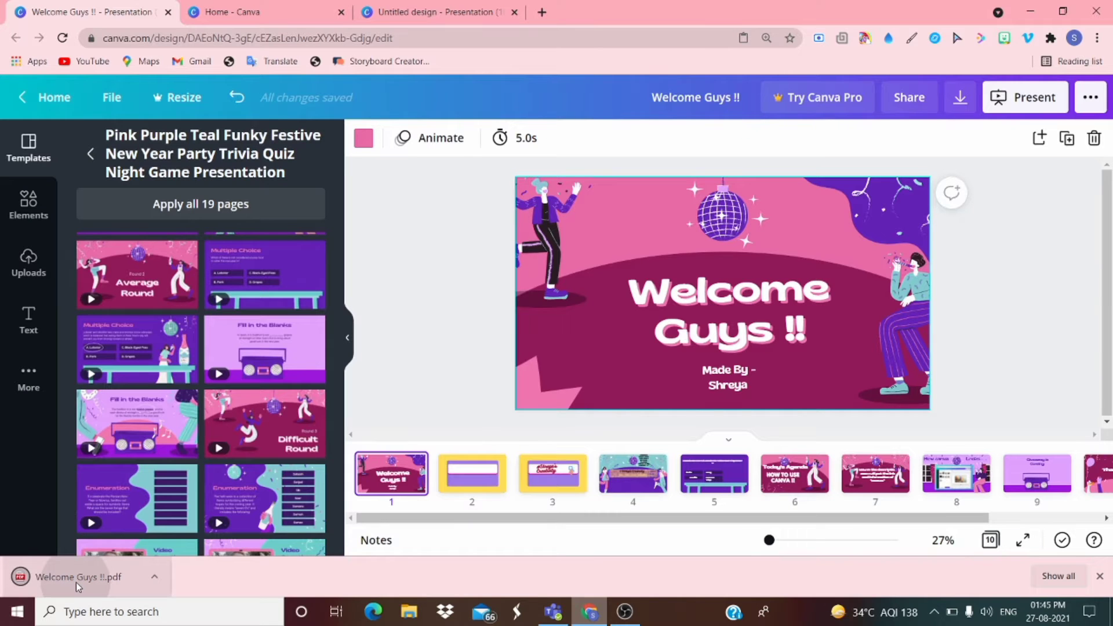
pyautogui.click(79, 583)
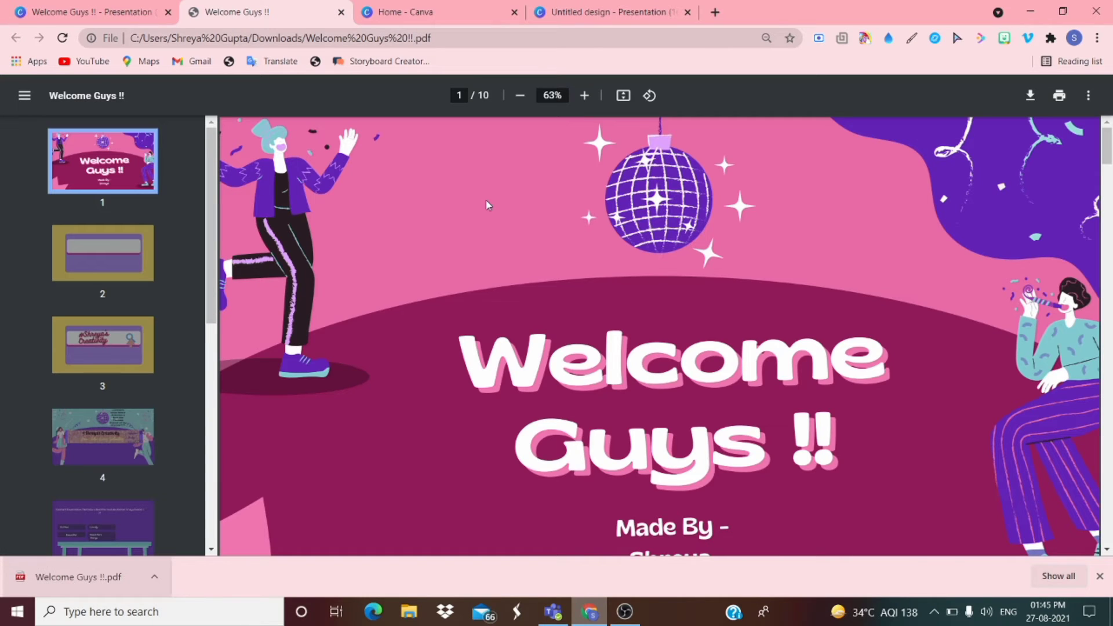
pyautogui.click(105, 257)
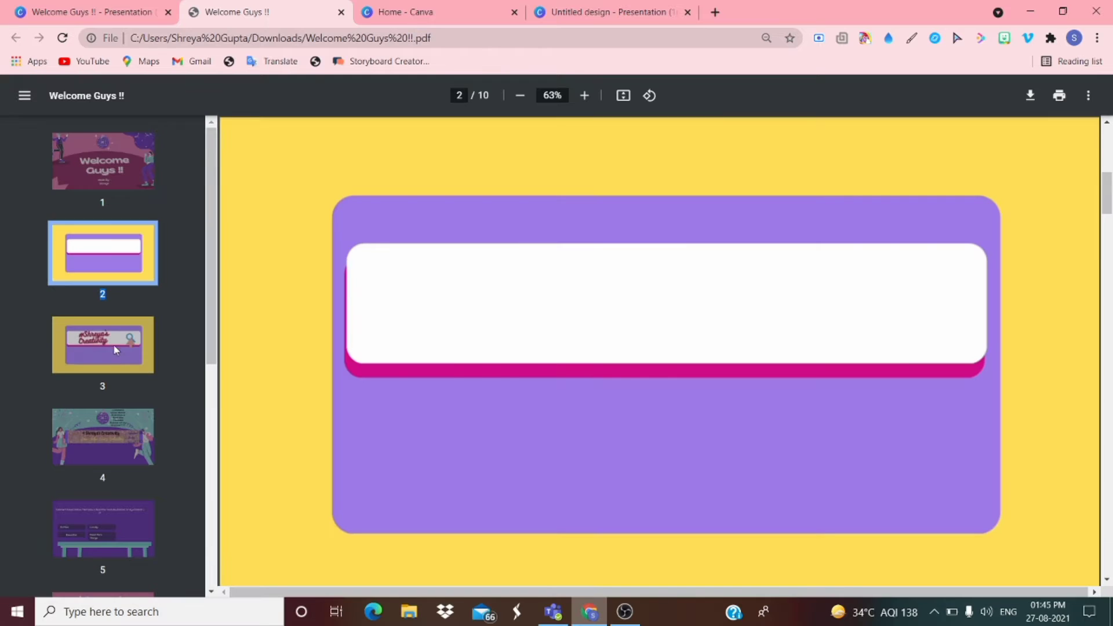
pyautogui.click(115, 347)
pyautogui.click(113, 438)
pyautogui.press('super+Tab')
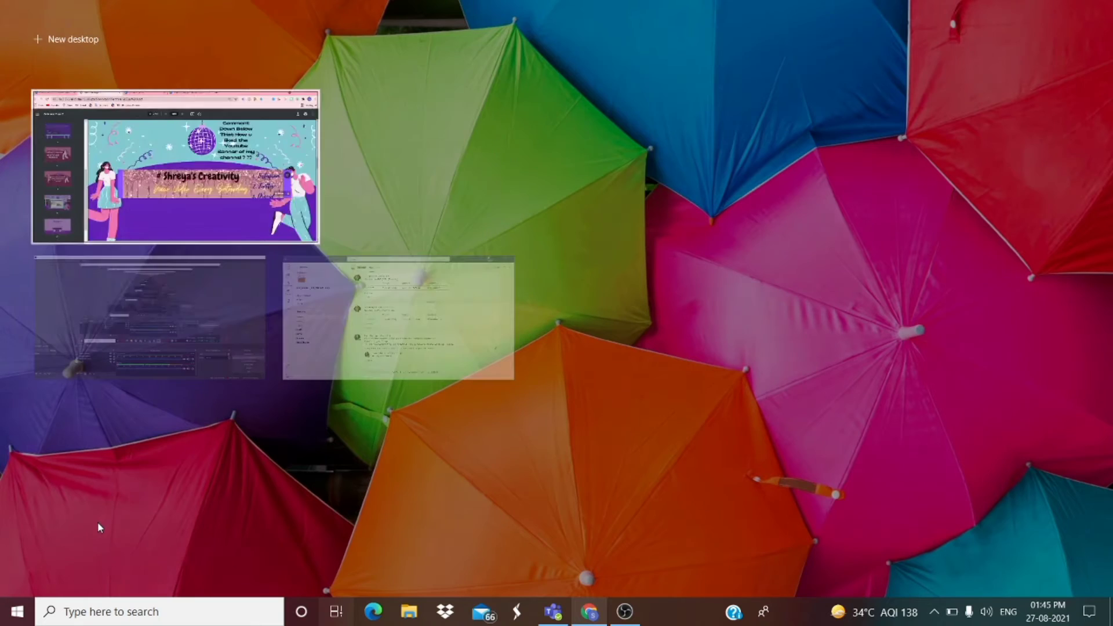
pyautogui.click(97, 522)
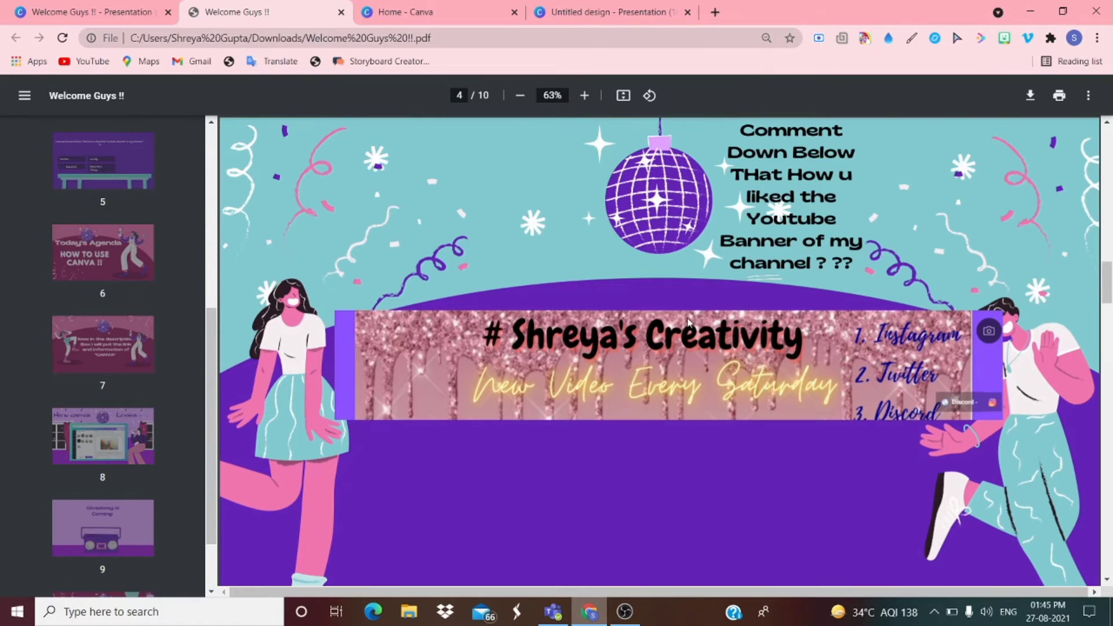
pyautogui.click(341, 12)
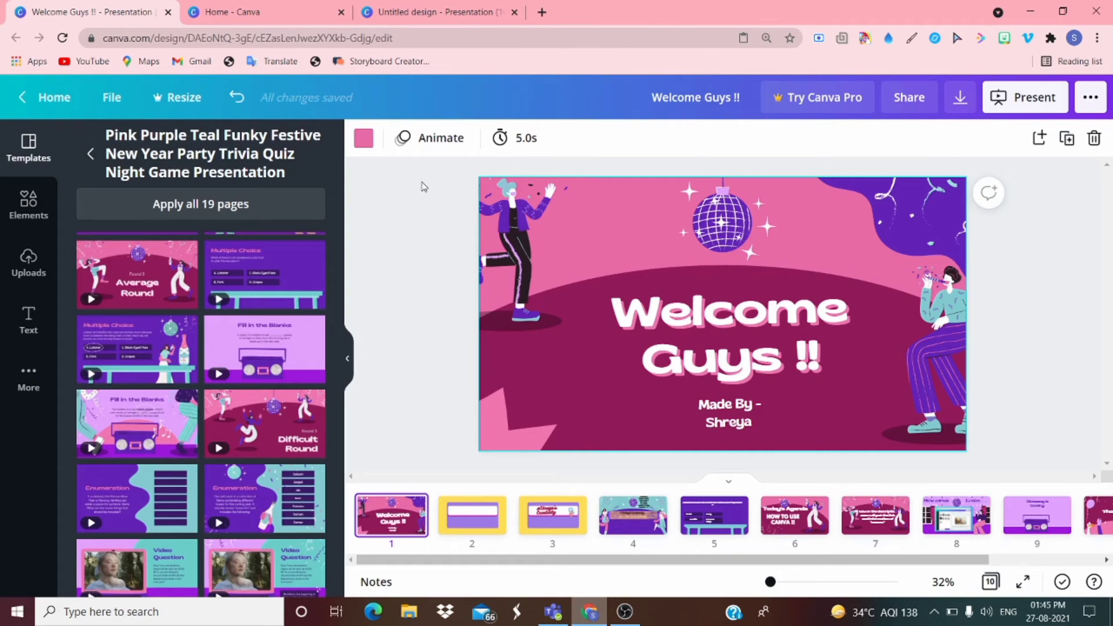
pyautogui.click(69, 109)
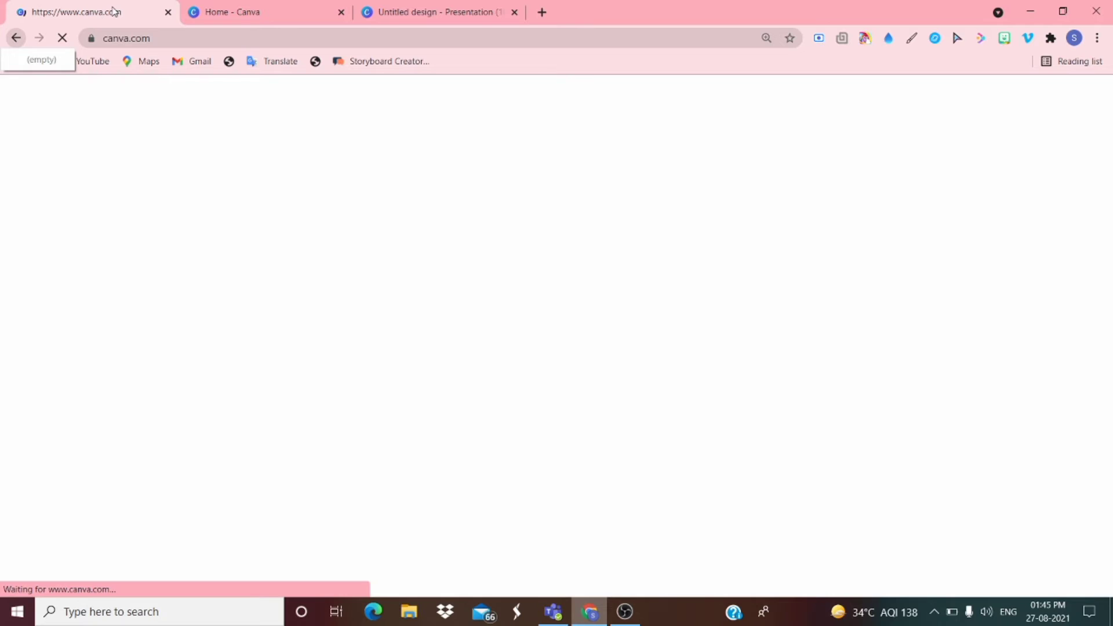
# - From the Untitled design tab, go to the home page and create a new Video design
pyautogui.hotkey('alt', 'Left')
pyautogui.click(414, 7)
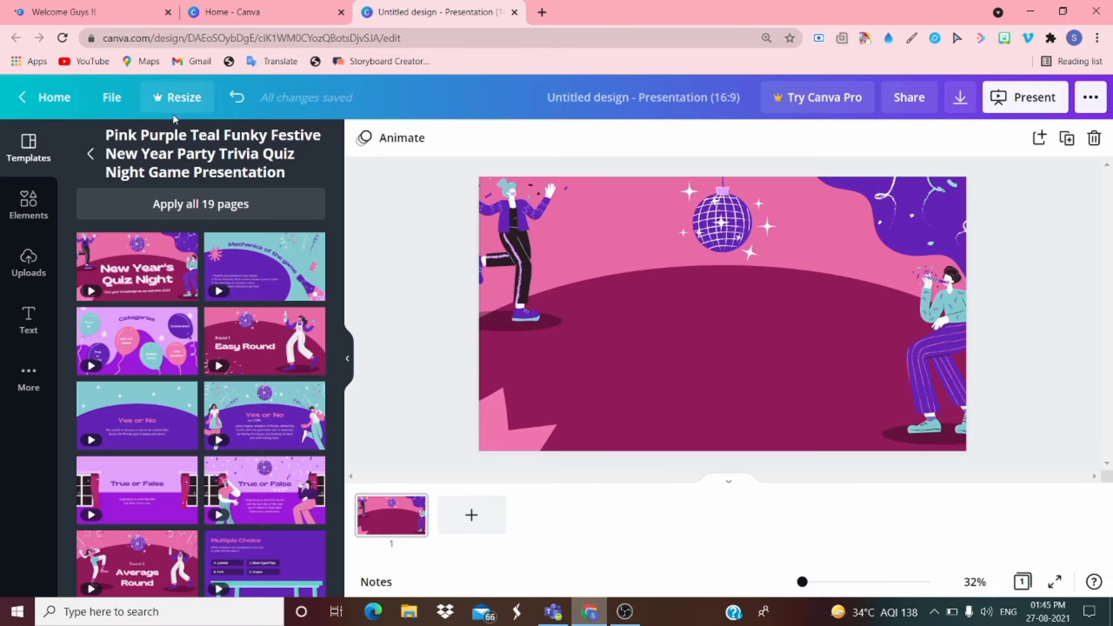
pyautogui.click(53, 98)
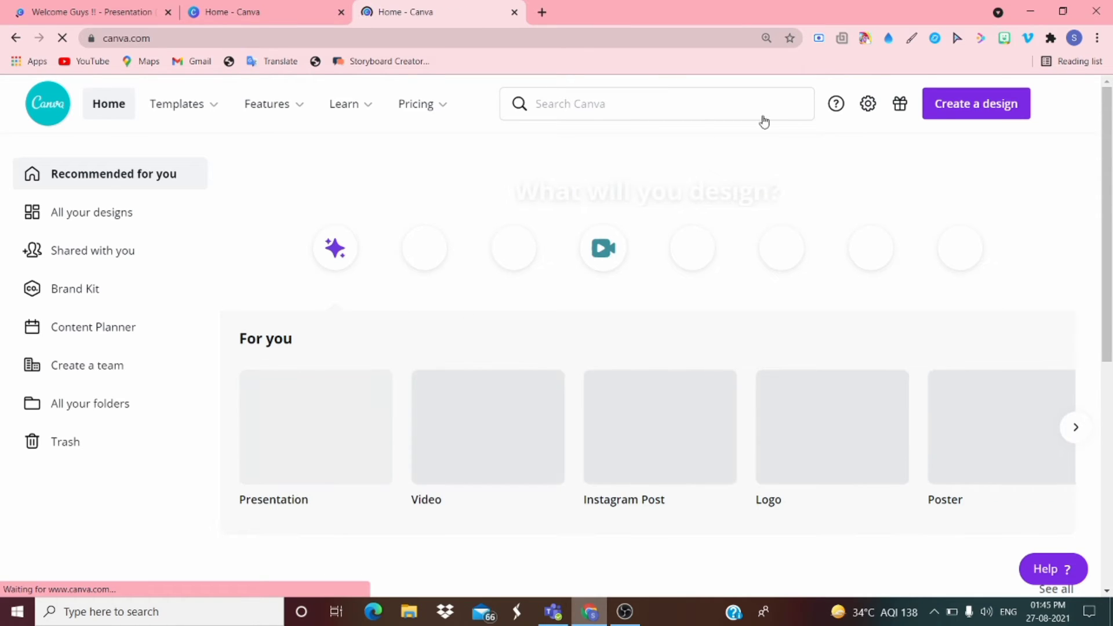
pyautogui.click(1009, 105)
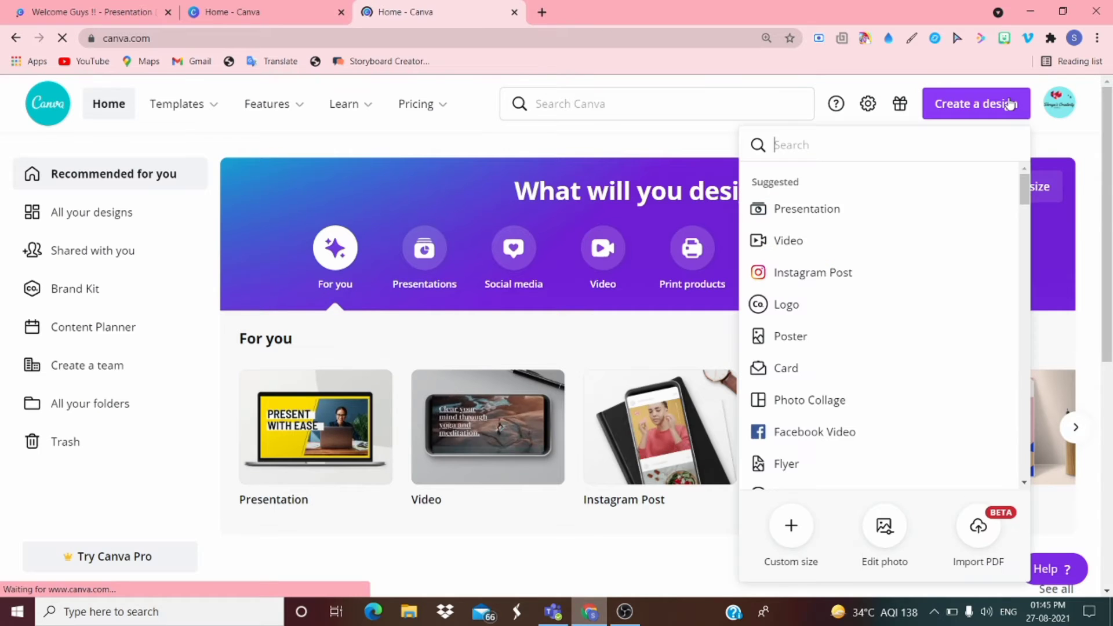
pyautogui.click(788, 241)
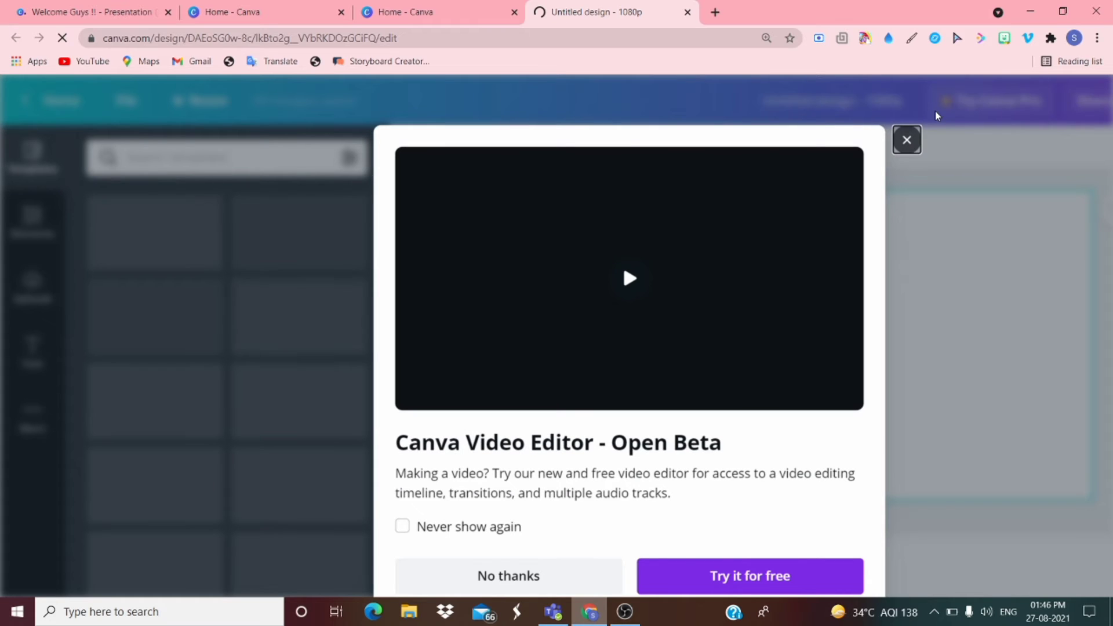
# - Apply the first page of the Purple Paper Scribbles birthday template to the video design
pyautogui.click(907, 141)
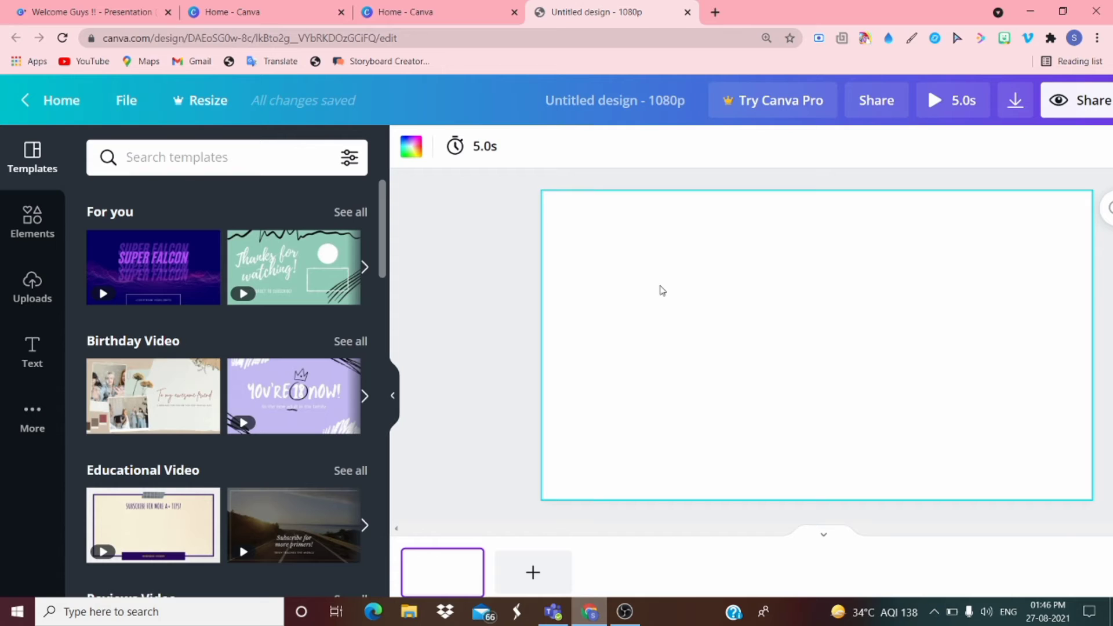
pyautogui.moveTo(292, 393)
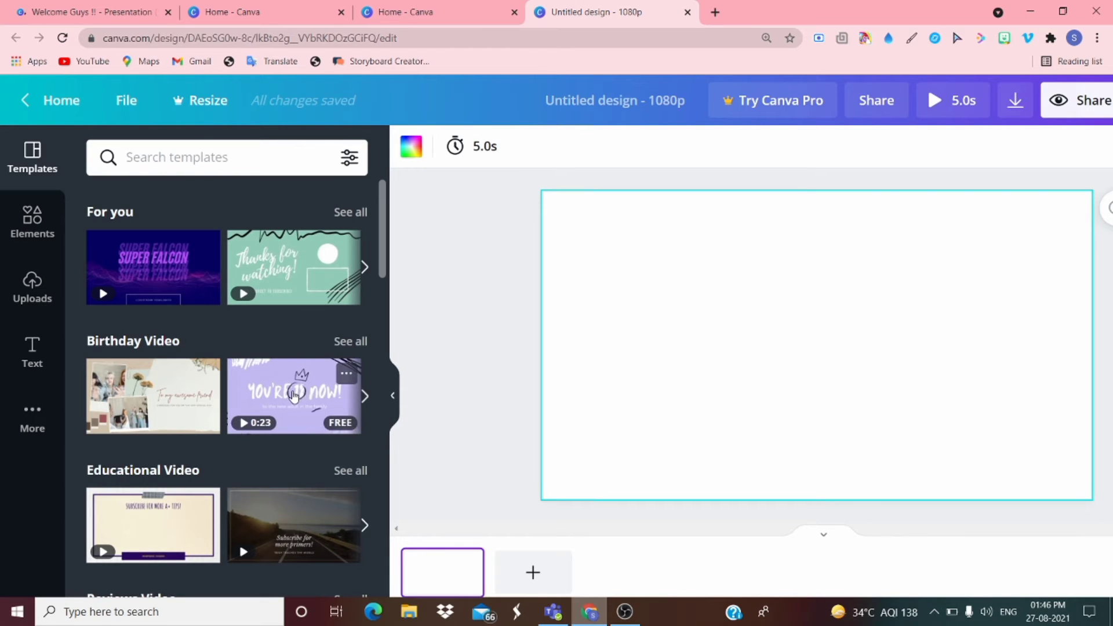
pyautogui.click(294, 394)
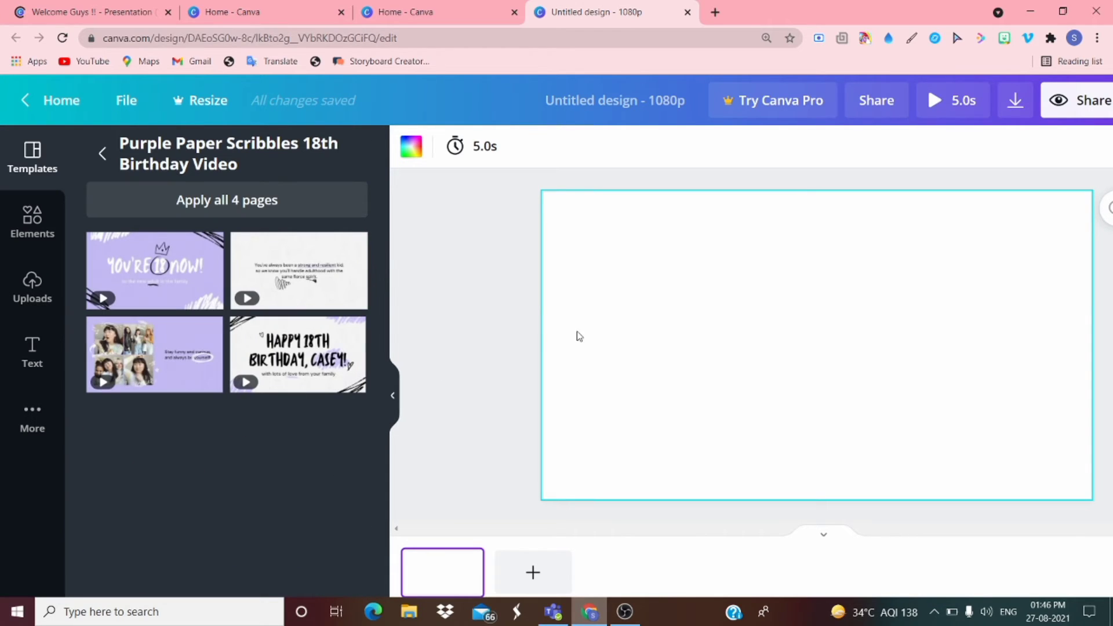
pyautogui.click(151, 285)
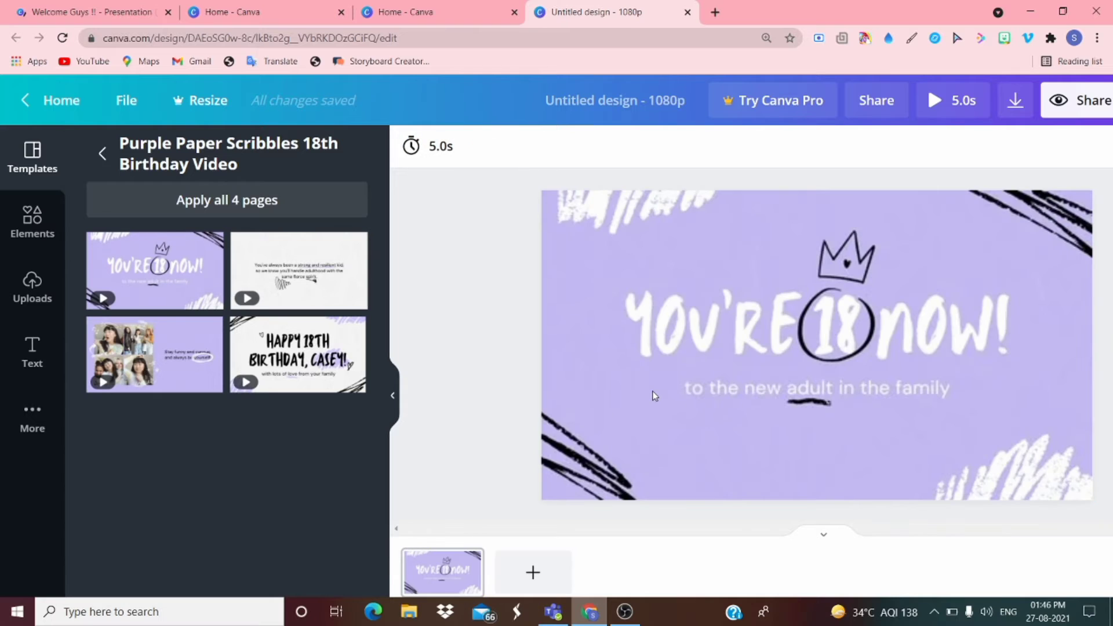
# - Replace the YOU'RE 18 NOW! headline with a person's name, then return to the home page
pyautogui.click(674, 235)
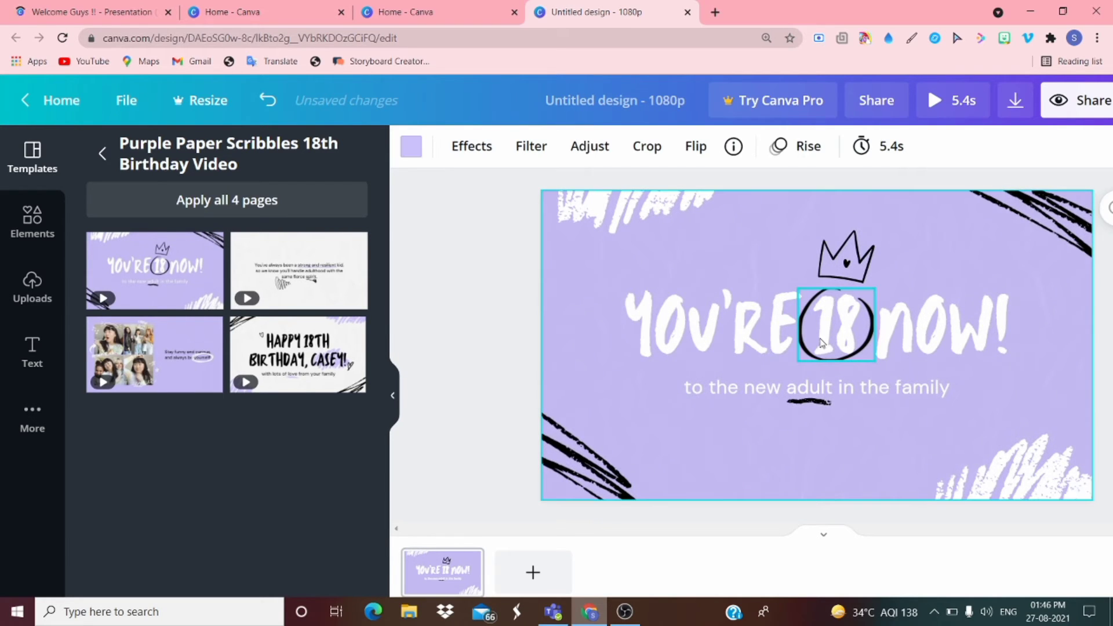
pyautogui.doubleClick(743, 323)
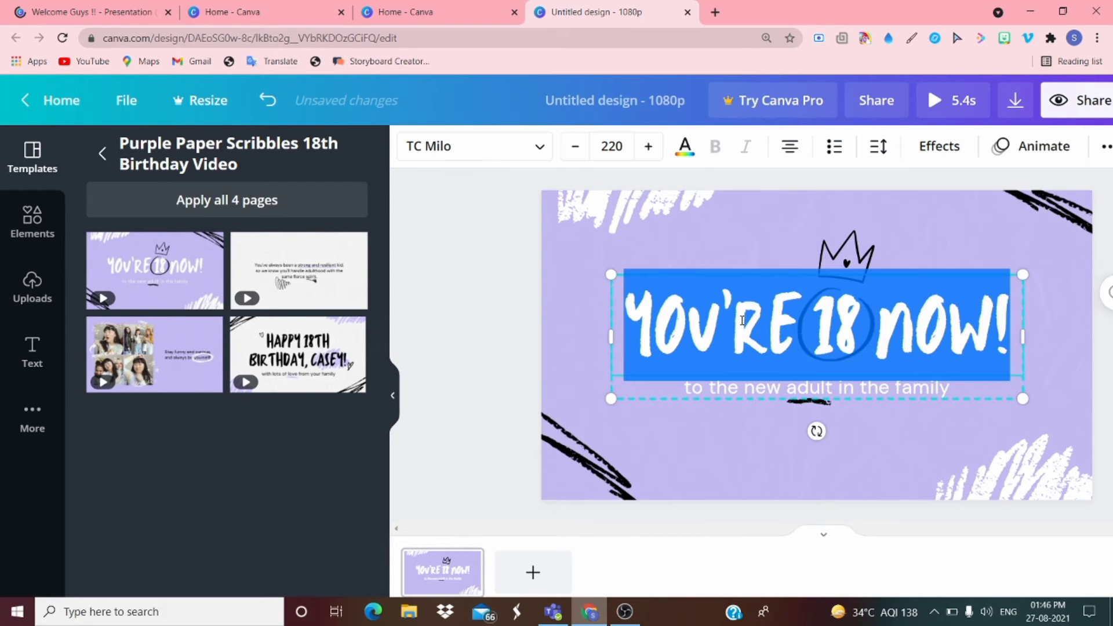
pyautogui.press('BackSpace')
pyautogui.write('SHTREYA')
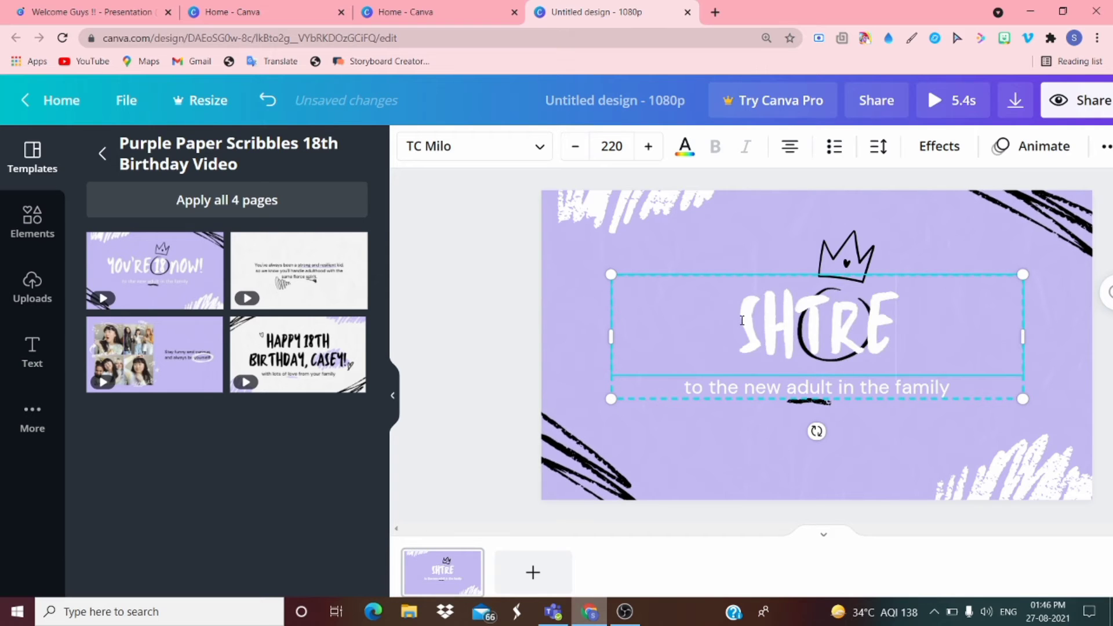
pyautogui.press('BackSpace')
pyautogui.press('BackSpace')
pyautogui.press('BackSpace')
pyautogui.press('BackSpace')
pyautogui.press('BackSpace')
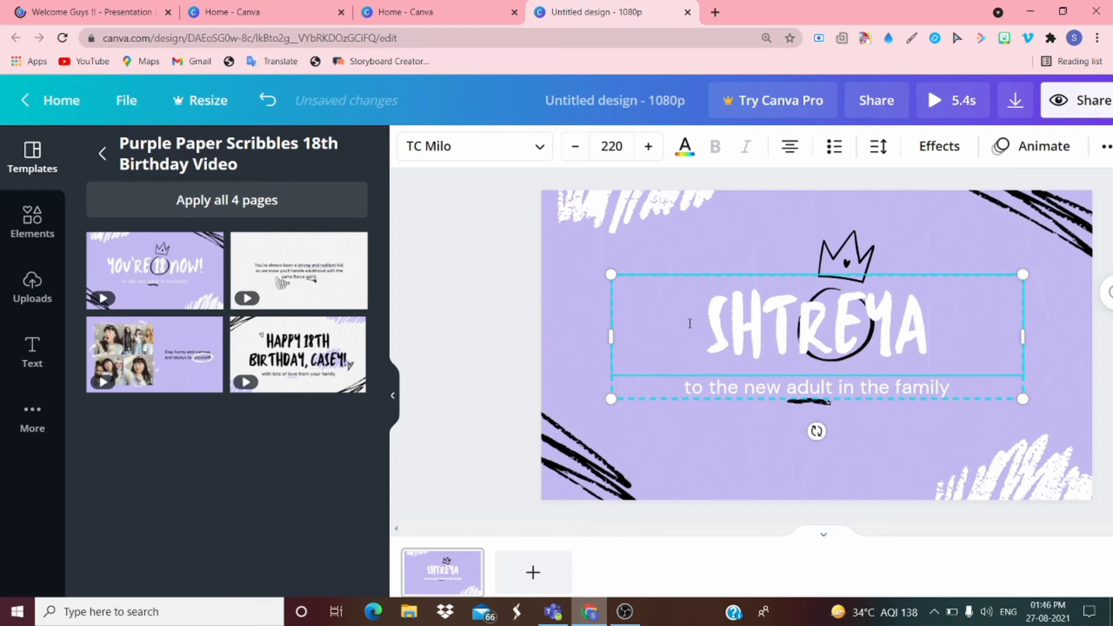
pyautogui.write('REYA')
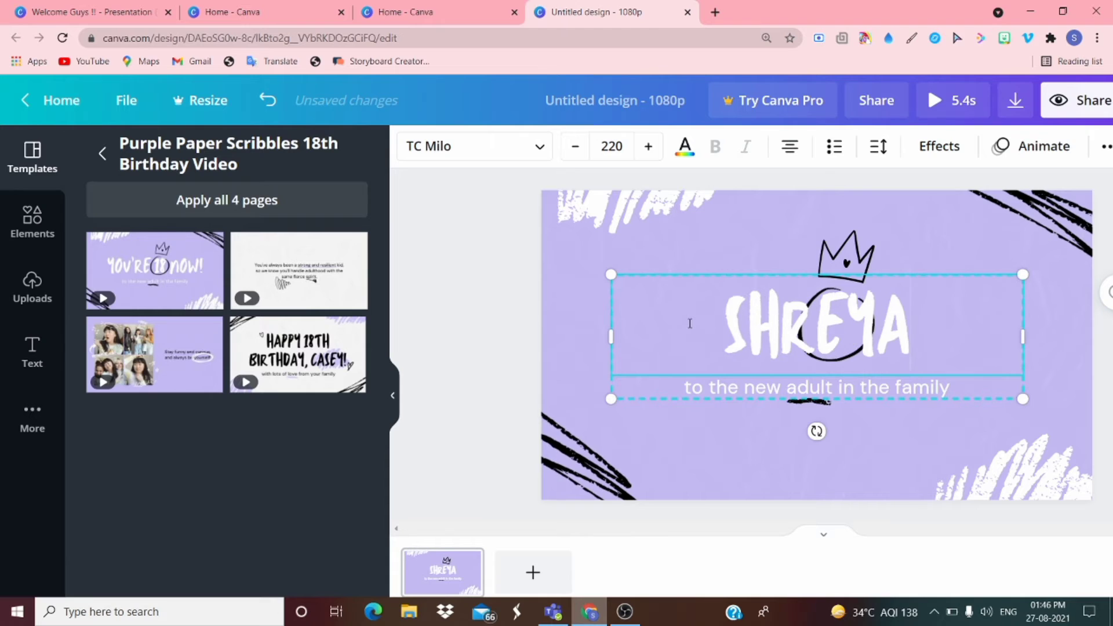
pyautogui.click(458, 381)
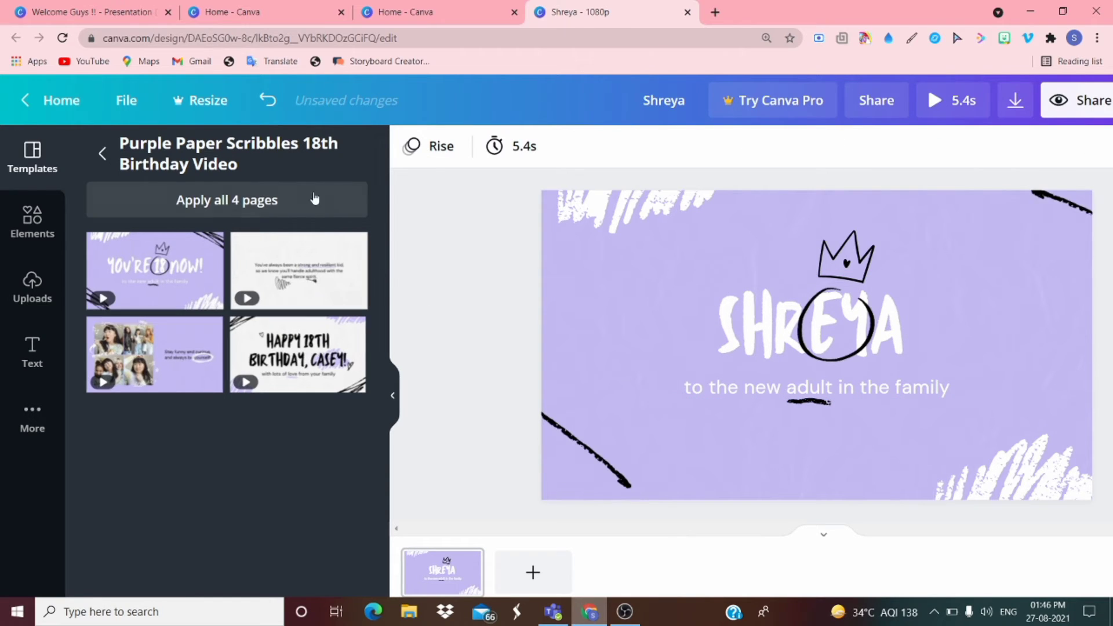
pyautogui.click(58, 101)
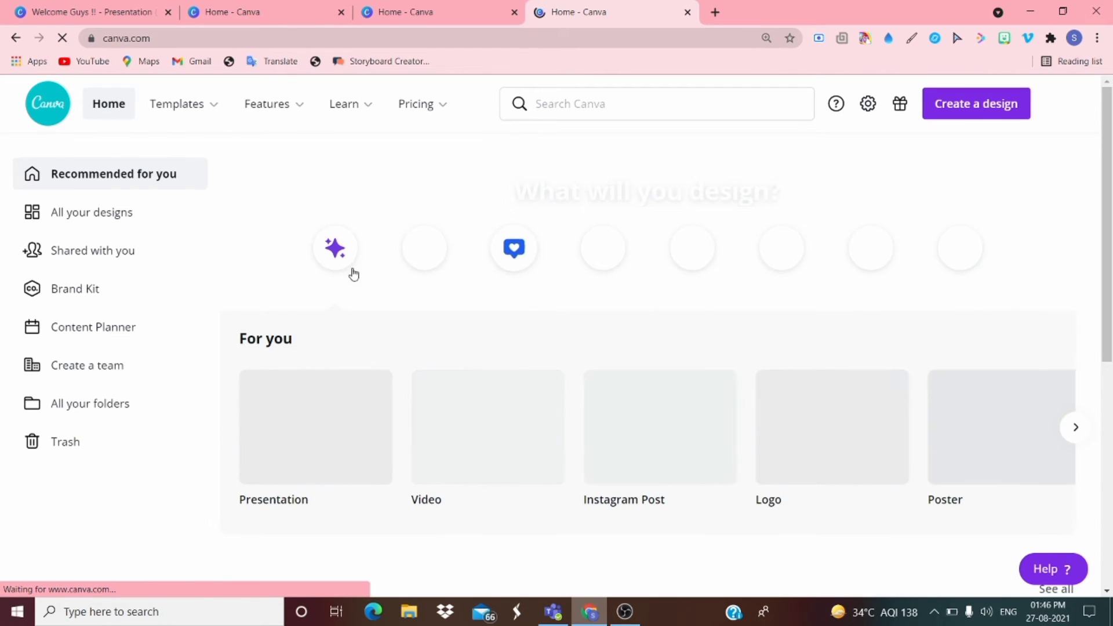
pyautogui.click(432, 275)
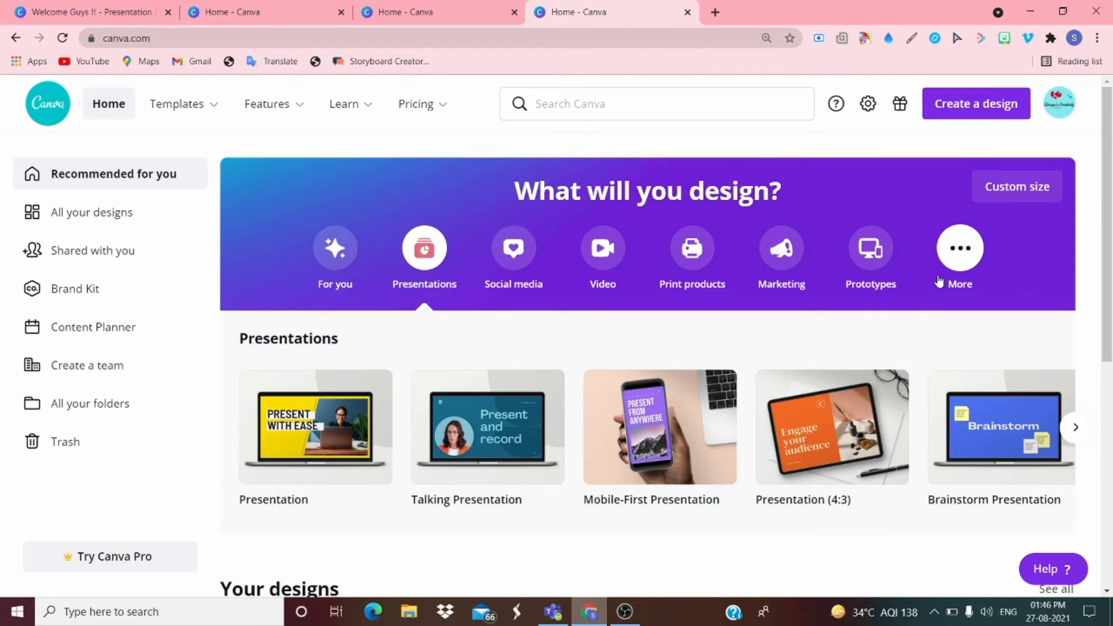
pyautogui.scroll(-2, 939, 281)
pyautogui.scroll(-3, 753, 437)
pyautogui.scroll(4, 757, 371)
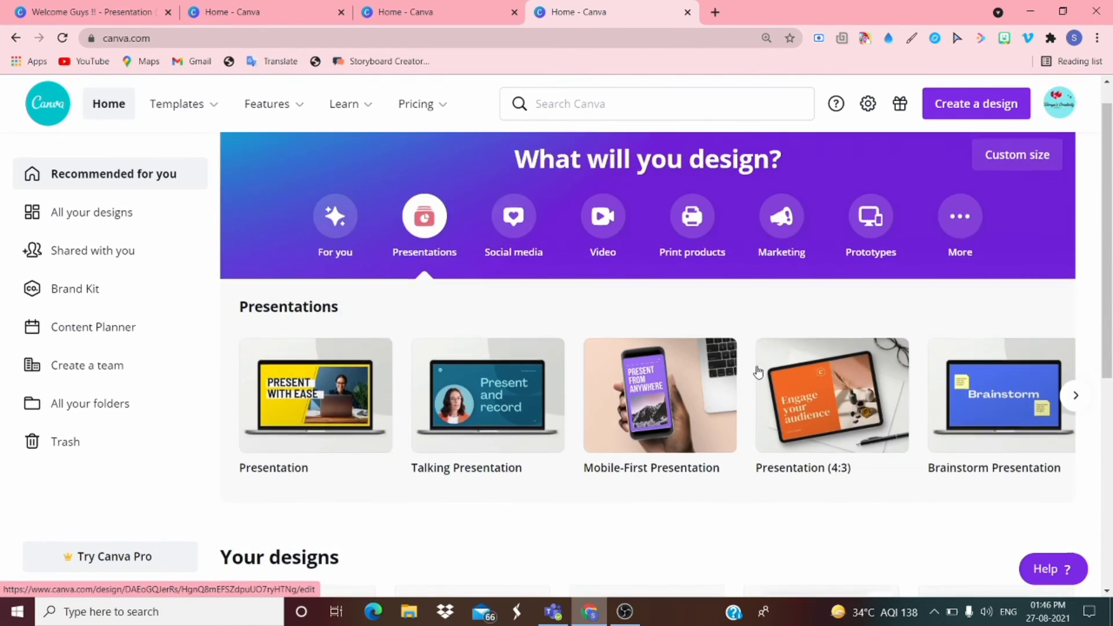
pyautogui.moveTo(238, 116)
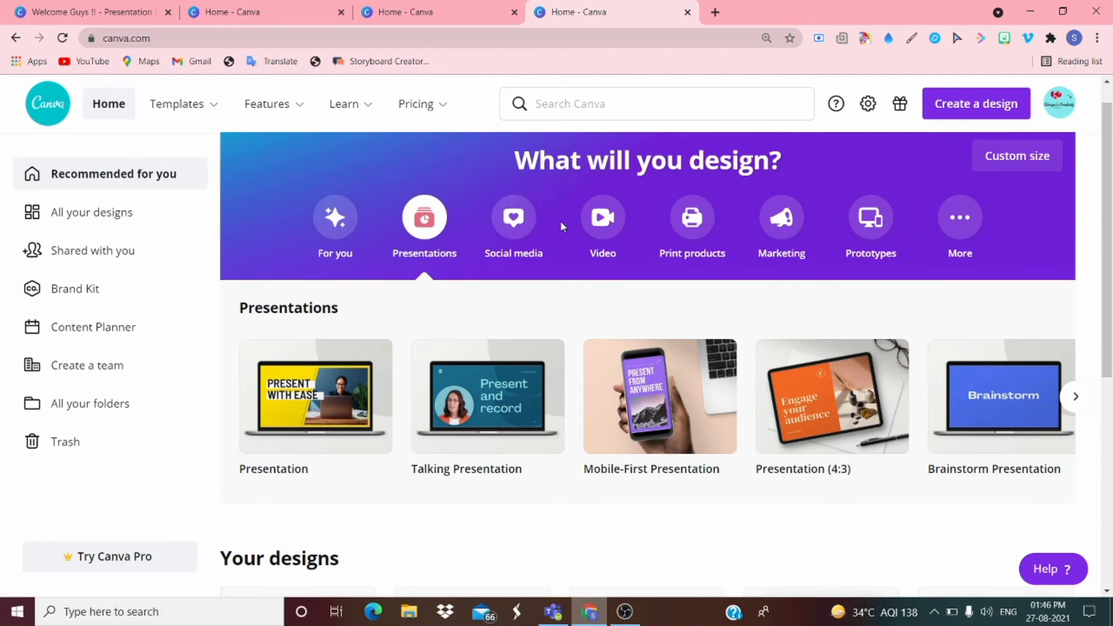
pyautogui.click(320, 239)
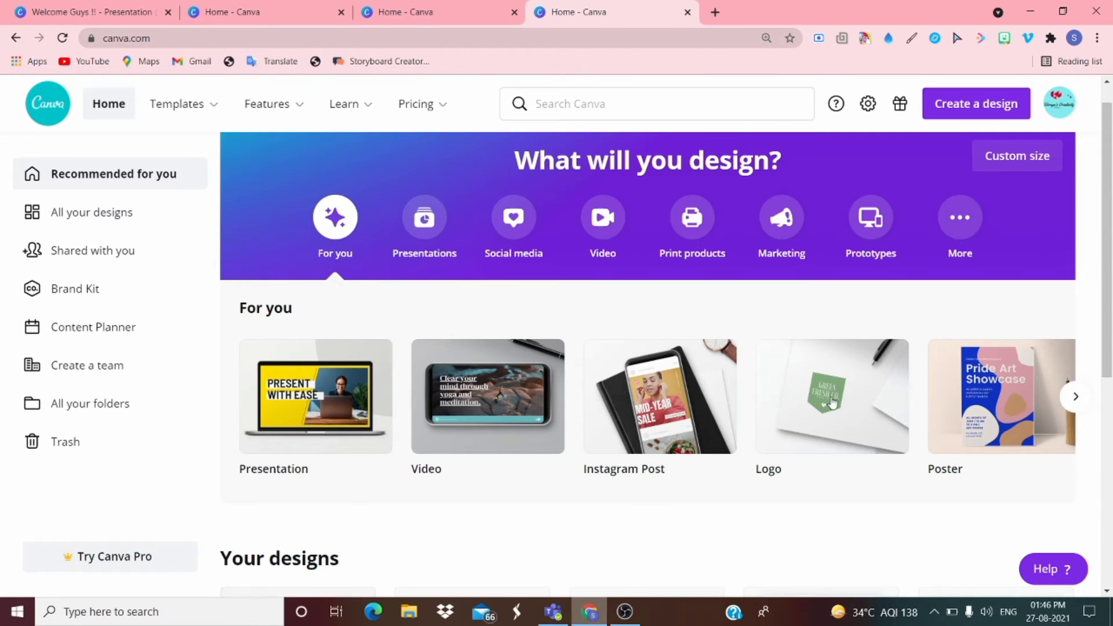
pyautogui.click(954, 397)
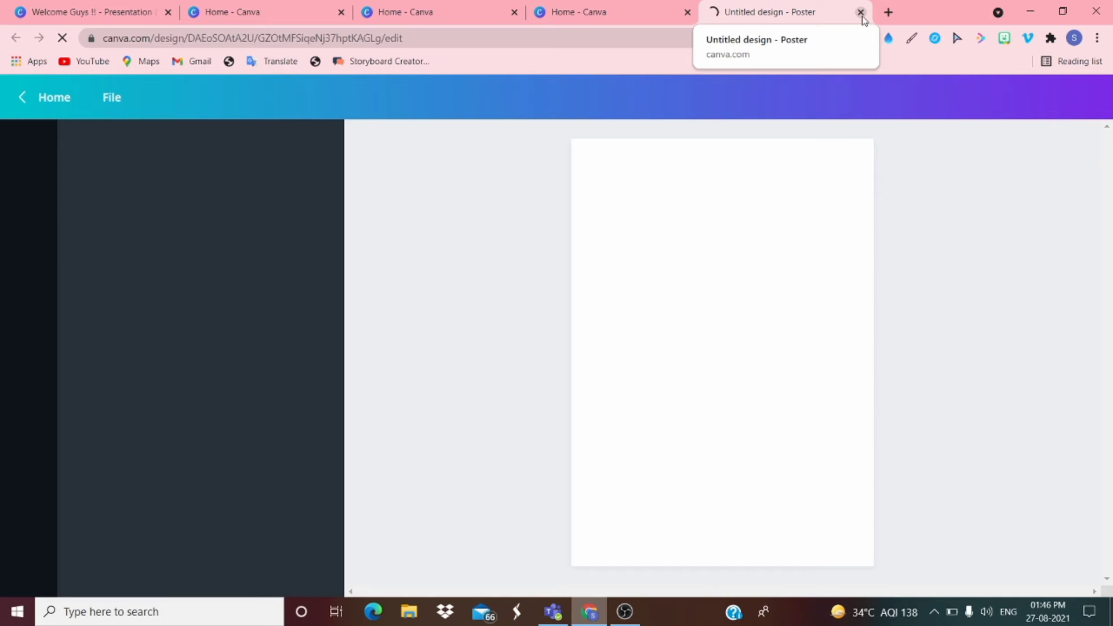
pyautogui.click(861, 13)
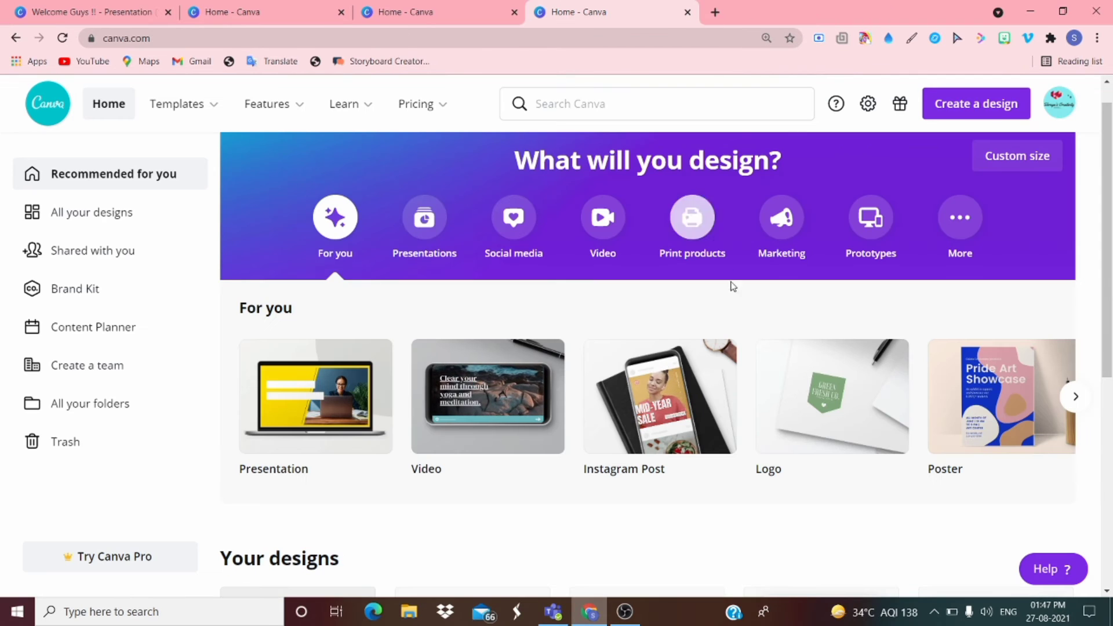
pyautogui.hscroll(5, 803, 400)
# - Search Canva for 'youtube thumb' and open the YouTube Thumbnail template results
pyautogui.hscroll(5, 803, 404)
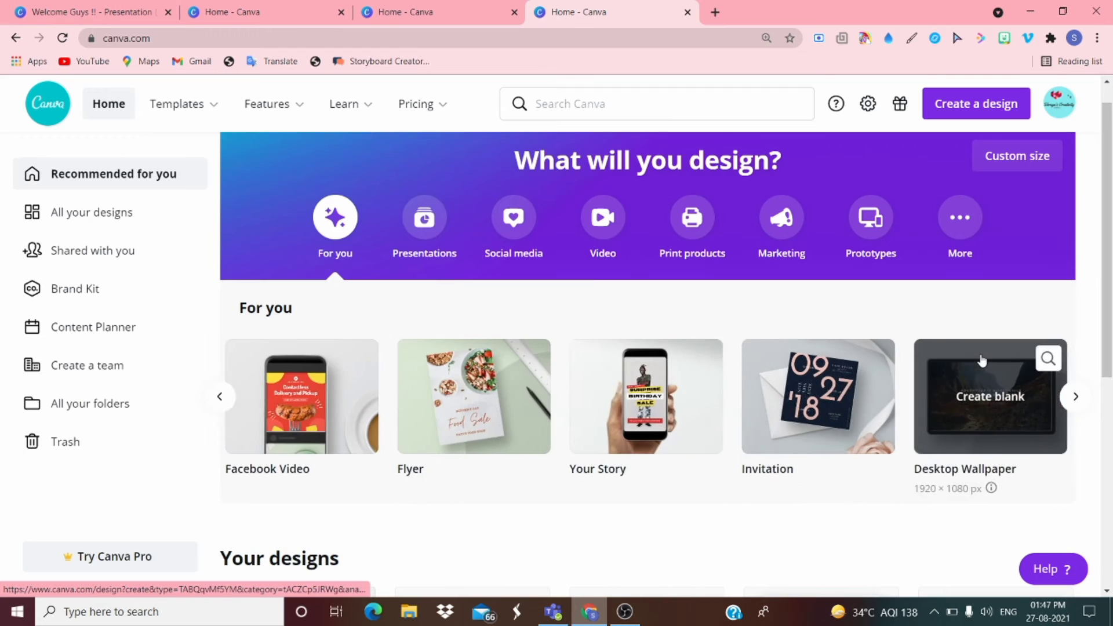
pyautogui.hscroll(5, 981, 360)
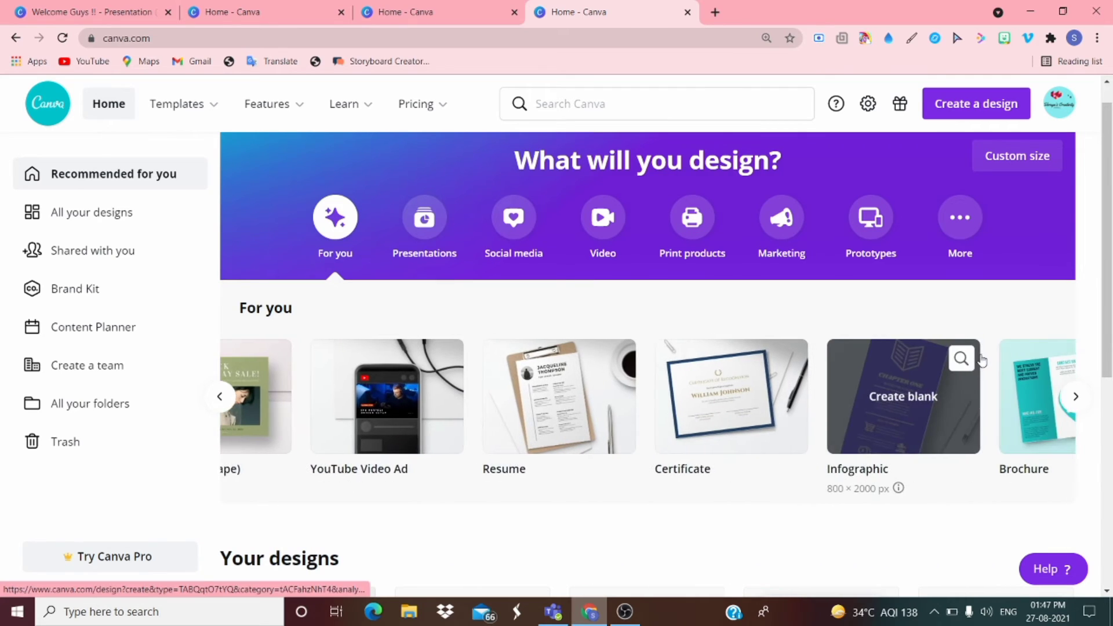
pyautogui.hscroll(1, 982, 361)
pyautogui.click(723, 107)
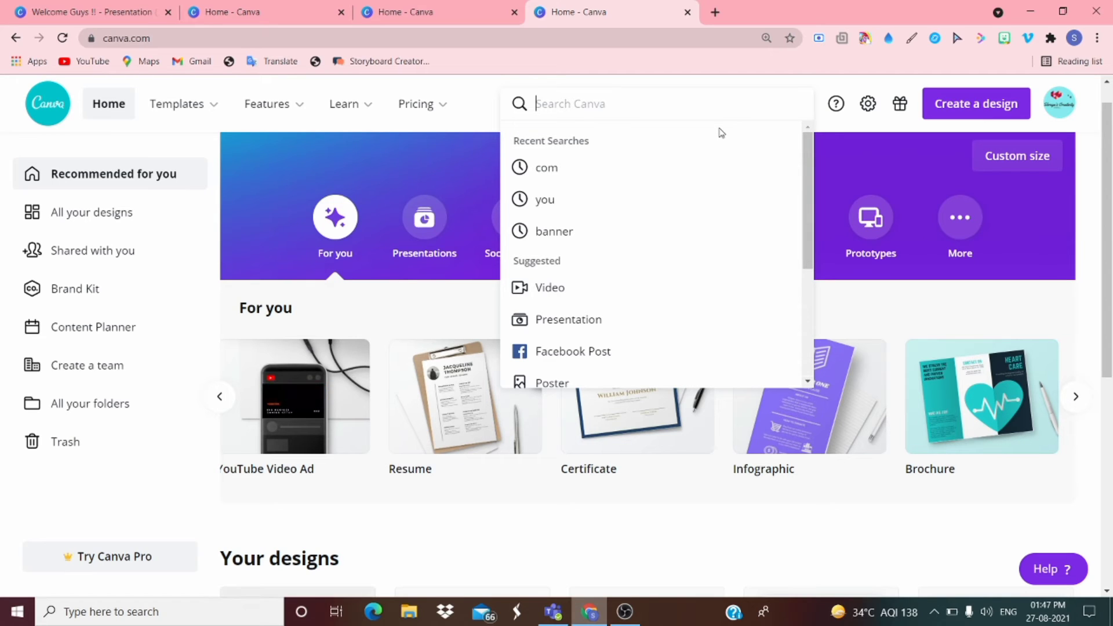
pyautogui.write('yout')
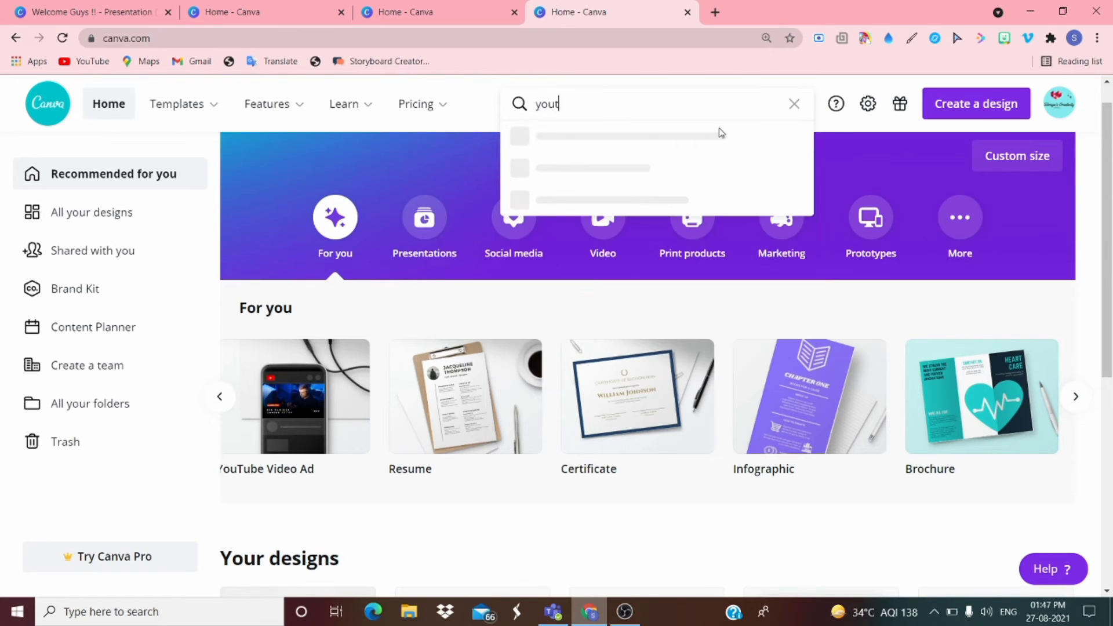
pyautogui.write('ube th')
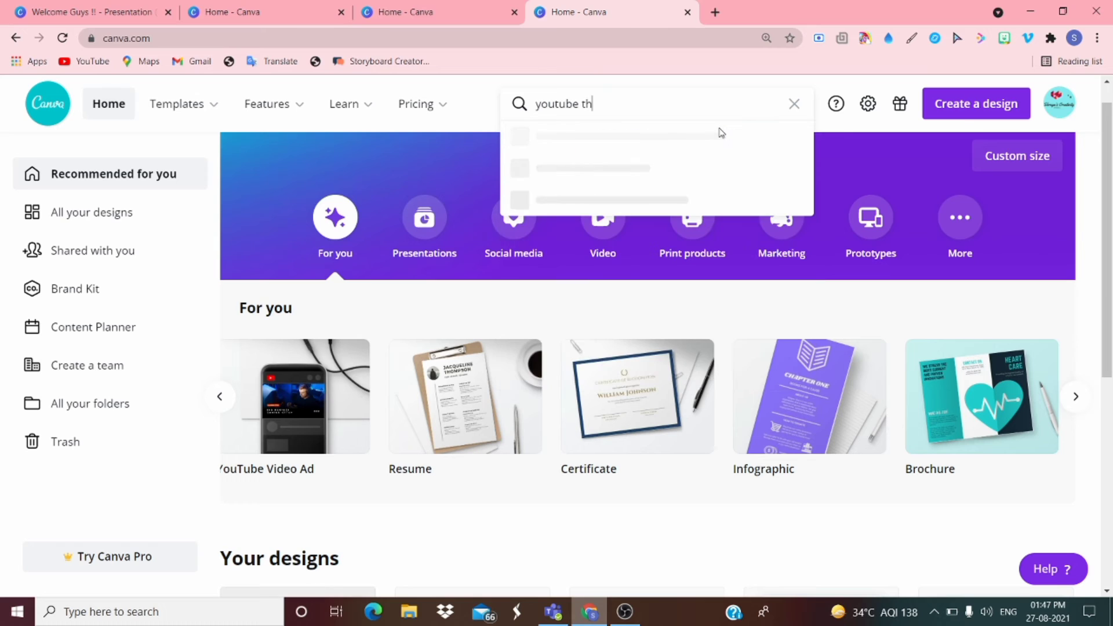
pyautogui.write('umb')
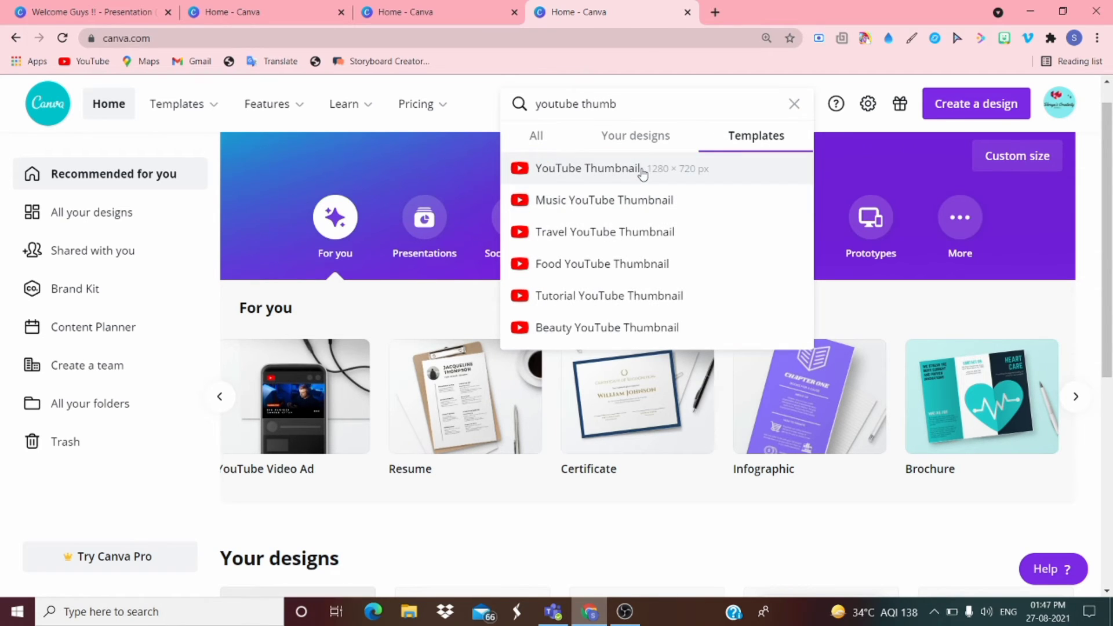
pyautogui.click(643, 168)
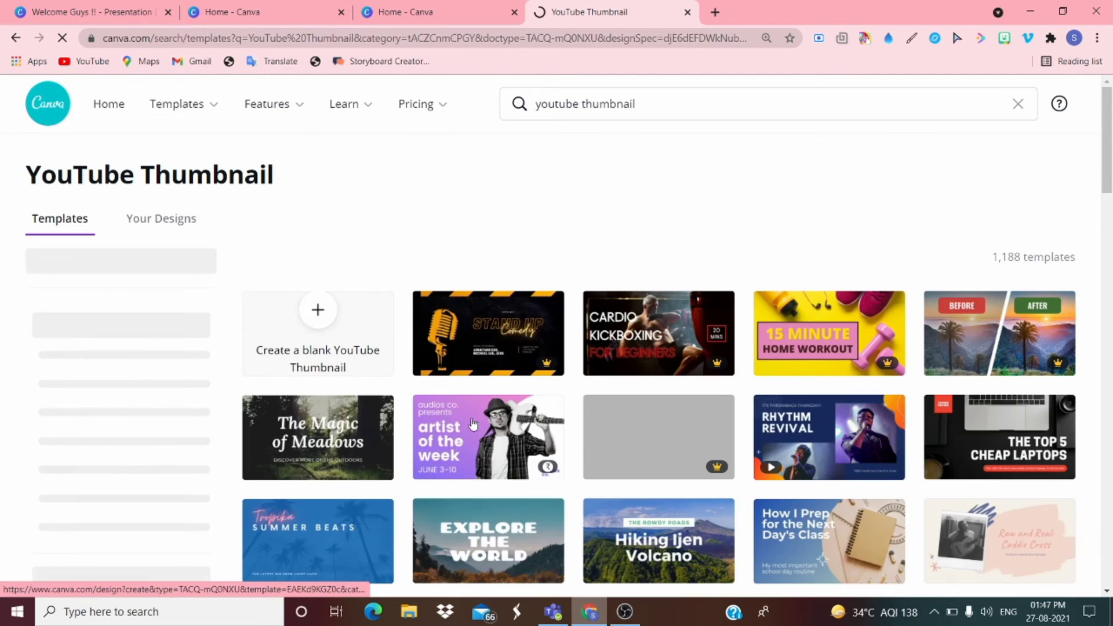
# - Open the EXPLORE THE WORLD mountain landscape thumbnail template in the editor
pyautogui.scroll(-5, 473, 422)
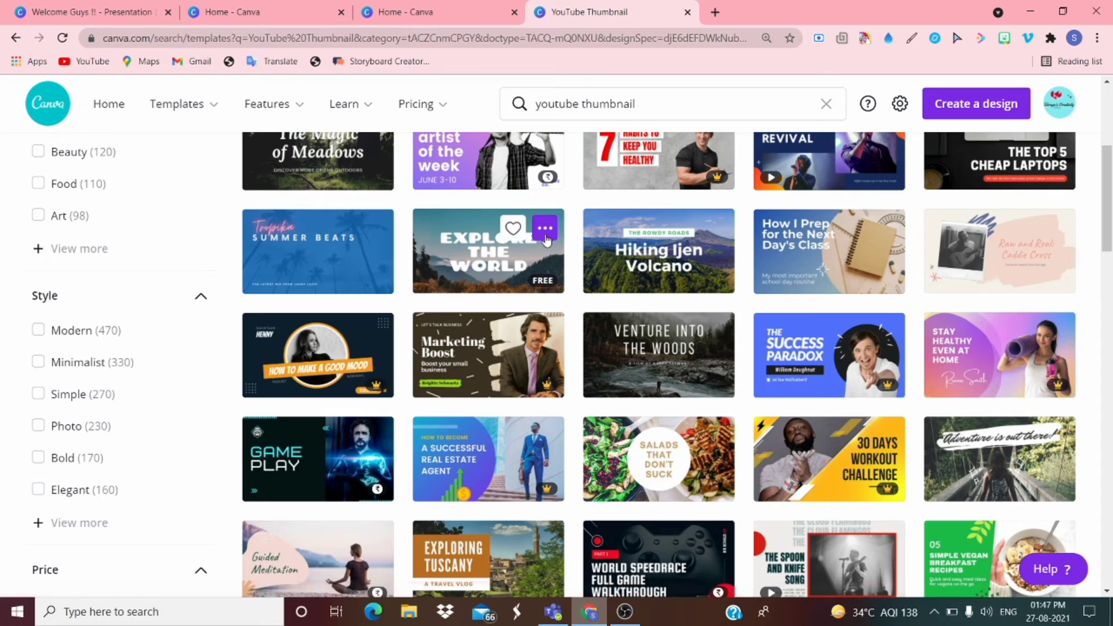
pyautogui.click(489, 262)
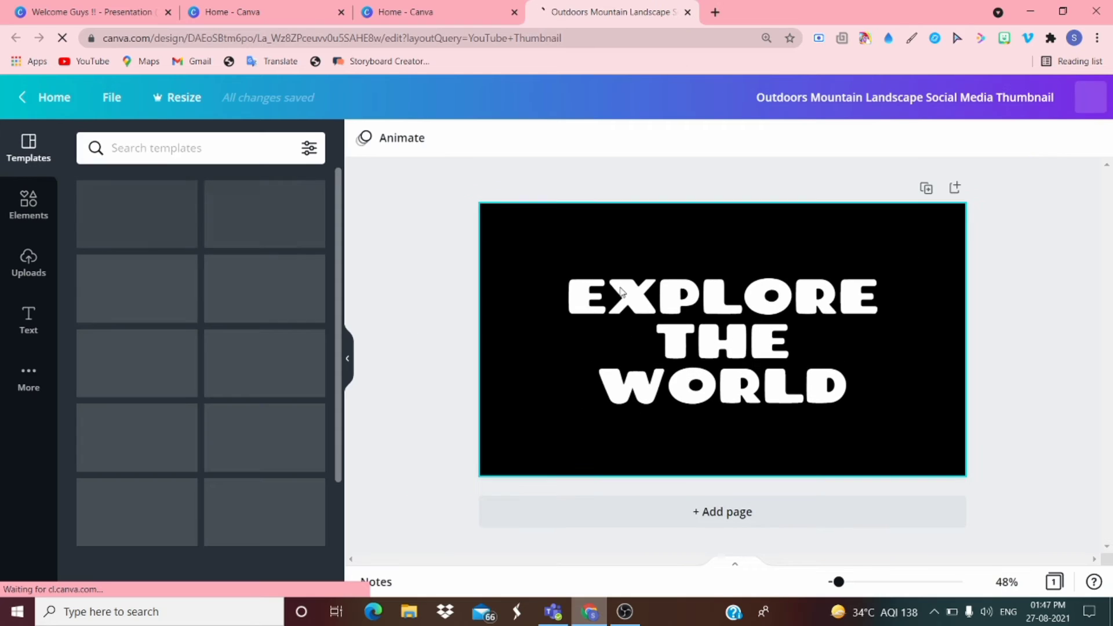
# - Replace the EXPLORE THE WORLD headline with HOW TO USE CANVA and open PNG download options
pyautogui.doubleClick(844, 388)
pyautogui.click(721, 396)
pyautogui.press('BackSpace')
pyautogui.press('BackSpace')
pyautogui.press('BackSpace')
pyautogui.press('BackSpace')
pyautogui.press('BackSpace')
pyautogui.press('BackSpace')
pyautogui.press('BackSpace')
pyautogui.press('BackSpace')
pyautogui.press('BackSpace')
pyautogui.press('BackSpace')
pyautogui.press('BackSpace')
pyautogui.press('BackSpace')
pyautogui.press('BackSpace')
pyautogui.press('BackSpace')
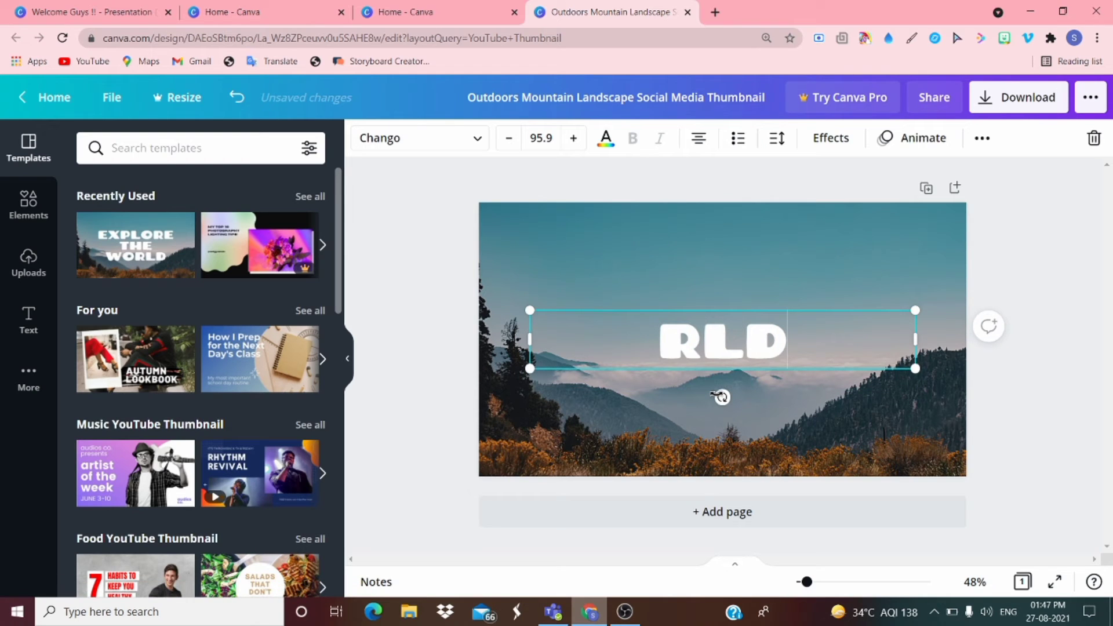
pyautogui.press('BackSpace')
pyautogui.press('BackSpace')
pyautogui.press('BackSpace')
pyautogui.write('HOW TO USE C')
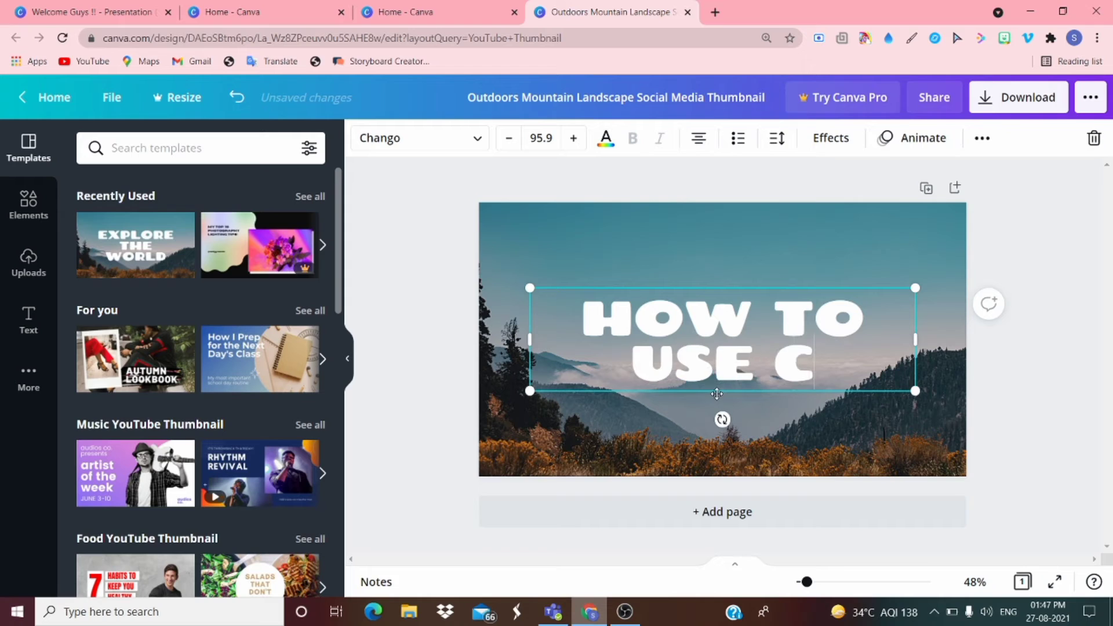
pyautogui.write('ANVA')
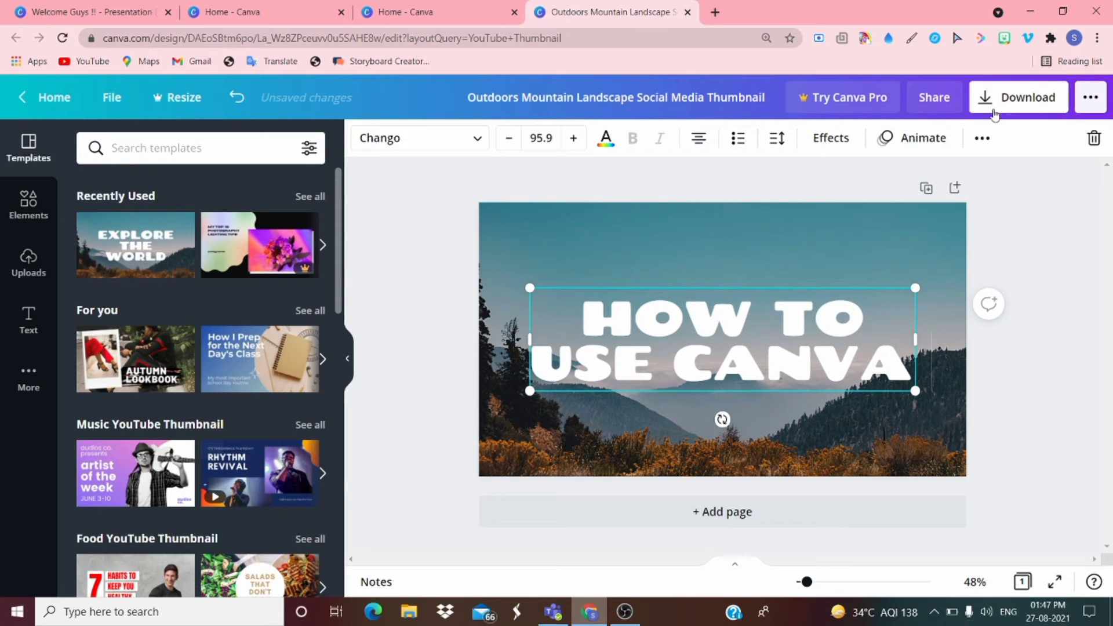
pyautogui.rightClick(1006, 115)
pyautogui.click(1006, 114)
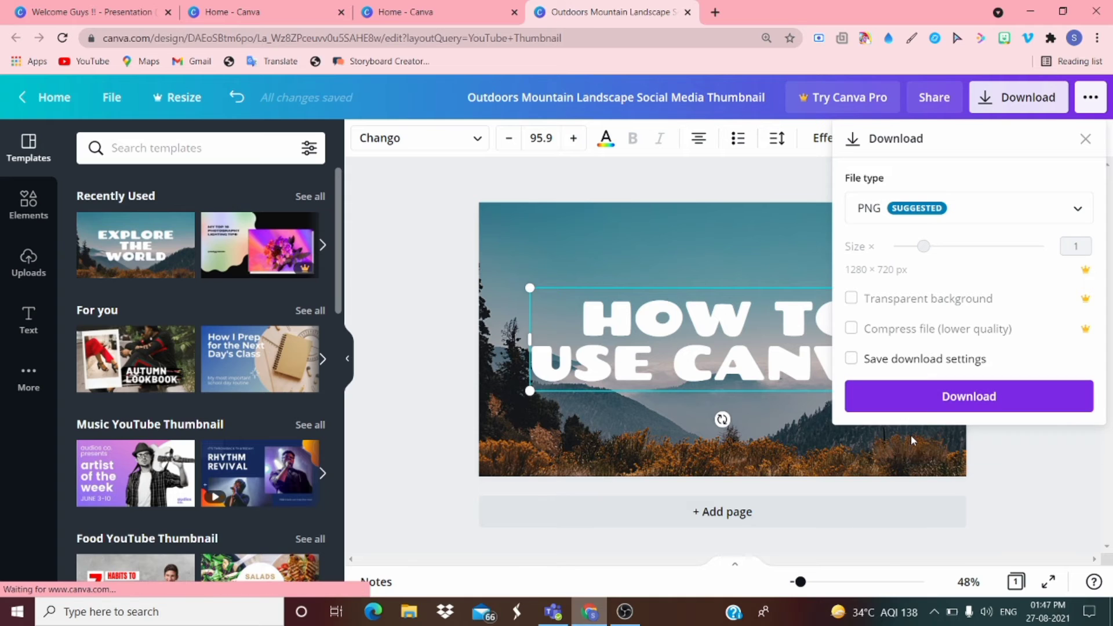
# - Download the thumbnail as PNG, dismiss the referral pop-up, and open the downloaded file
pyautogui.click(926, 401)
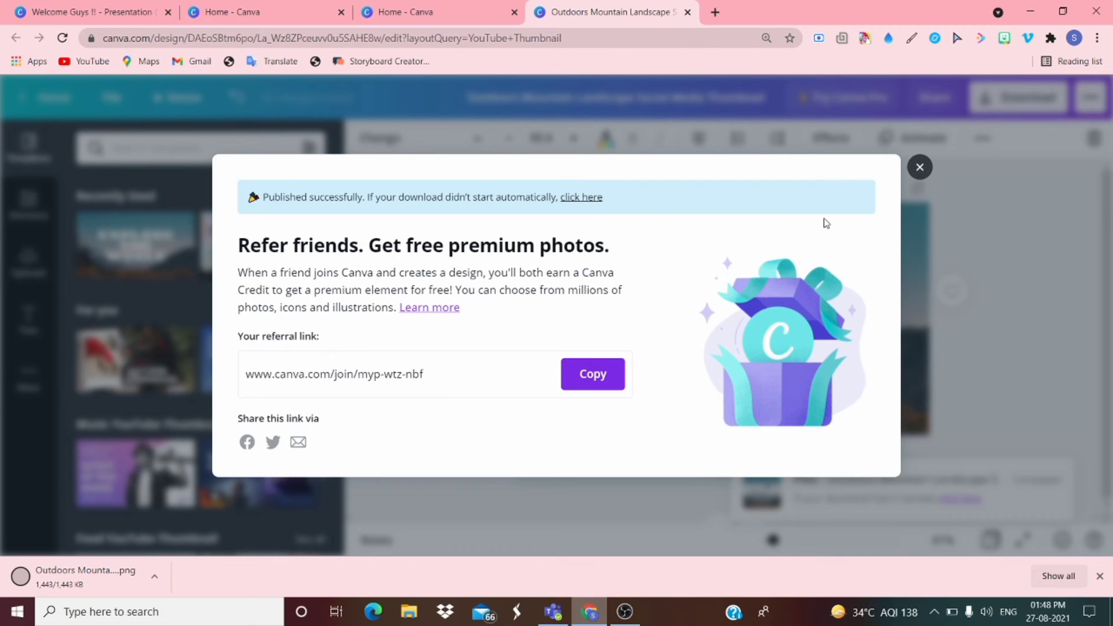
pyautogui.press('Escape')
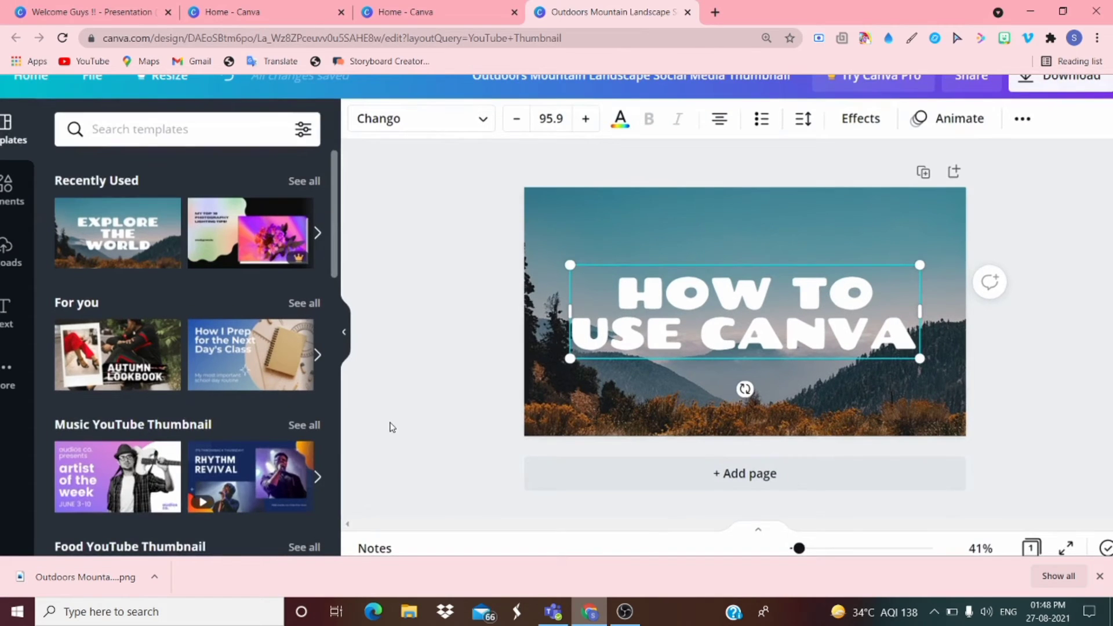
pyautogui.click(123, 562)
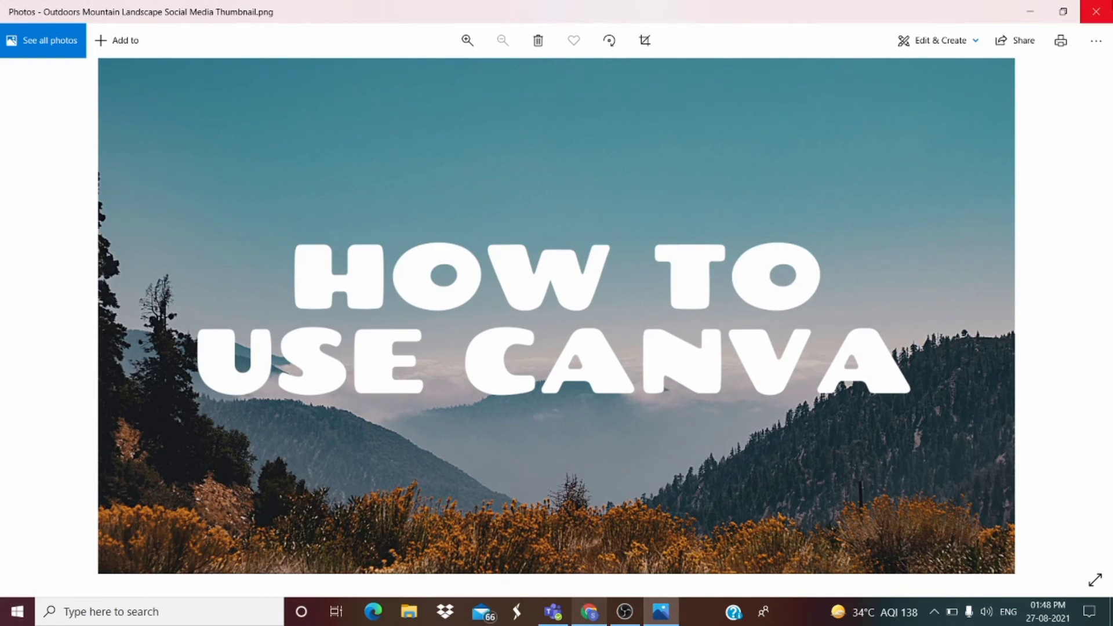
# - Close the Photos viewer of the PNG and show Canva's Elements library
pyautogui.click(1097, 12)
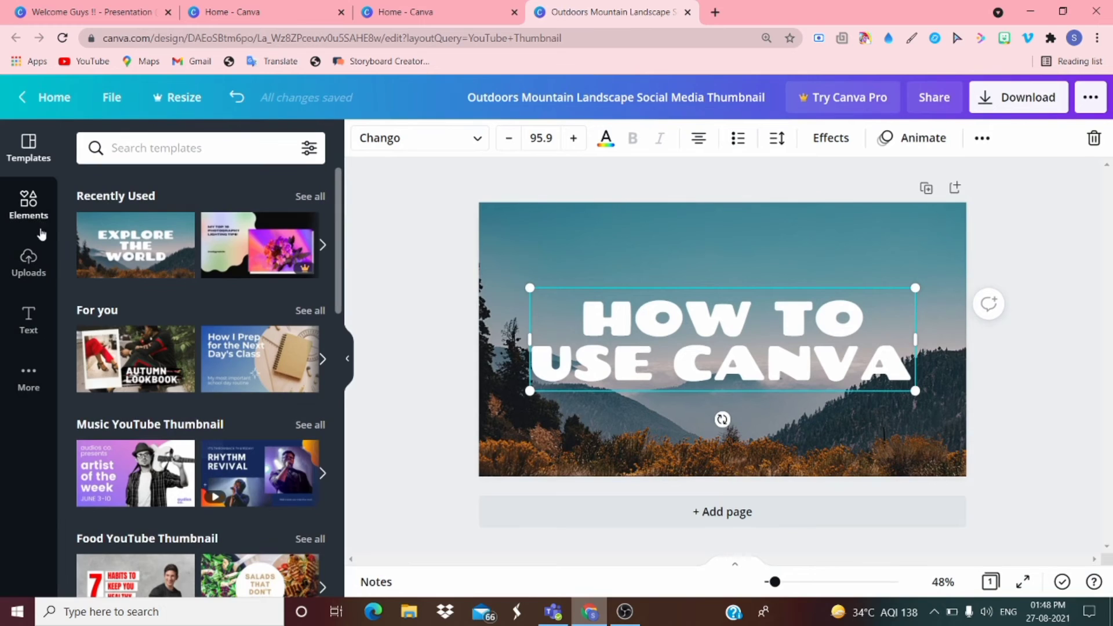
pyautogui.click(40, 224)
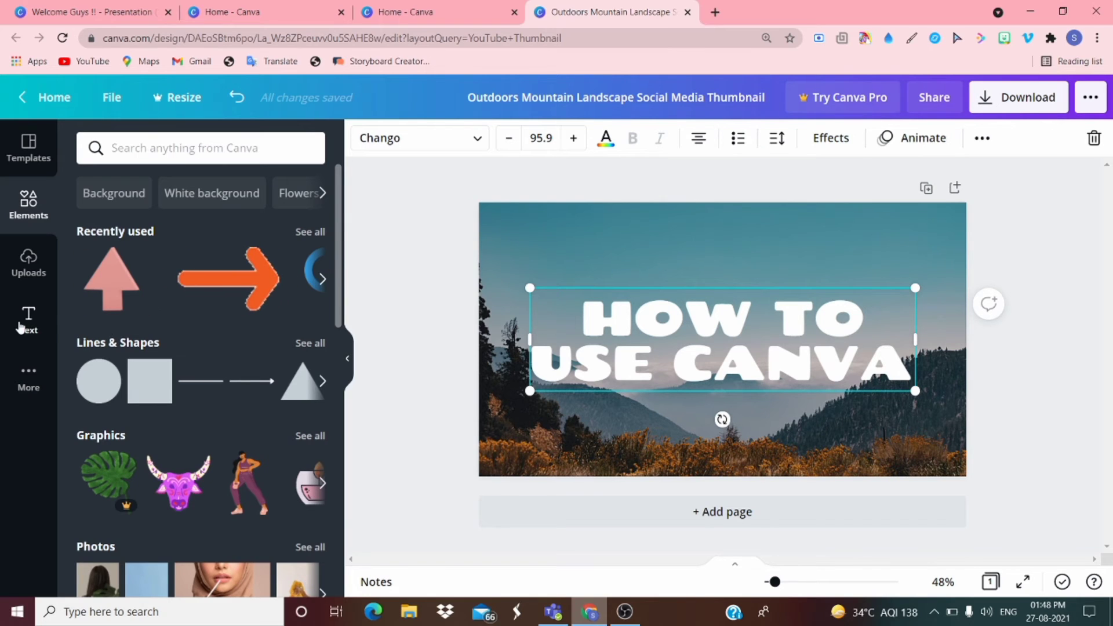
# - Browse the Text panel's font combinations such as Happy Birthday and Now Showing
pyautogui.click(26, 318)
pyautogui.scroll(-3, 121, 418)
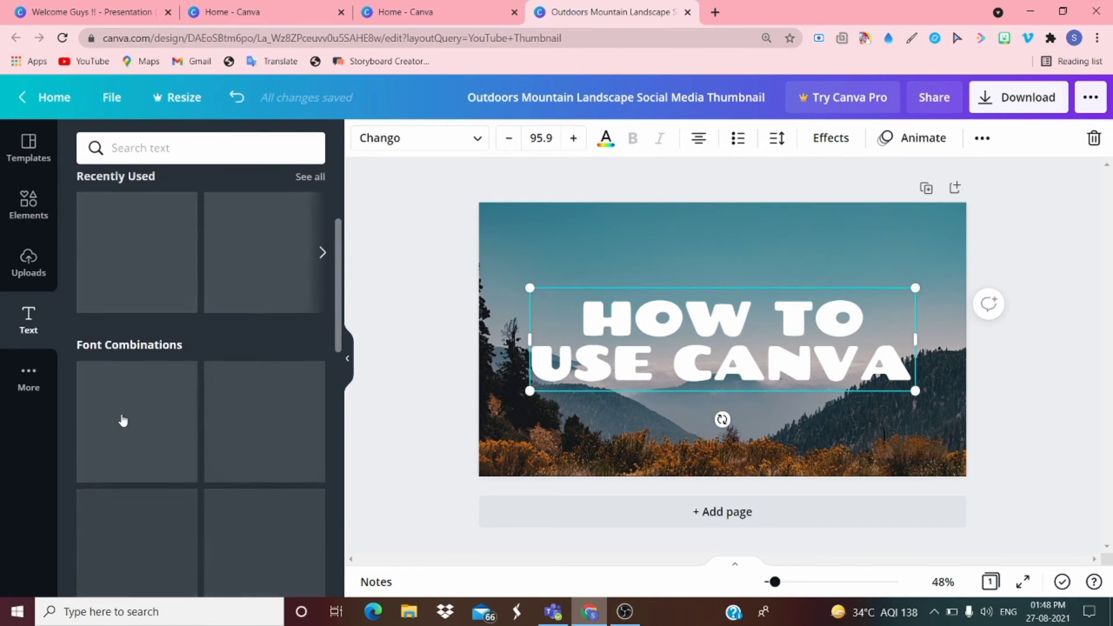
pyautogui.scroll(-5, 123, 420)
pyautogui.scroll(5, 123, 420)
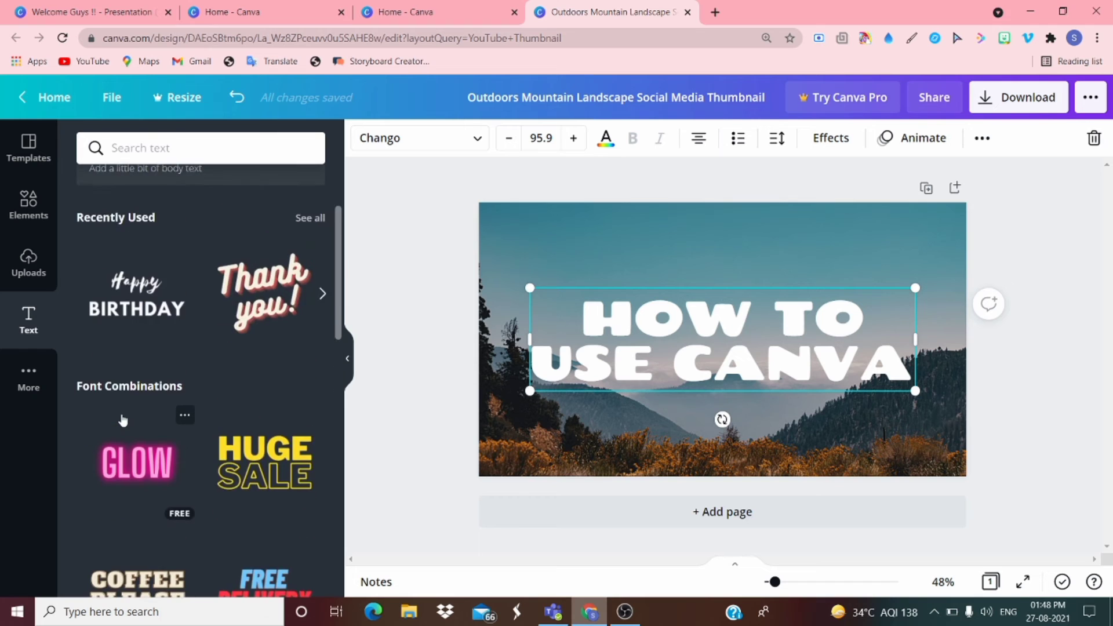
pyautogui.scroll(-3, 123, 420)
pyautogui.scroll(-5, 154, 348)
# - Return to the Canva window from Task View and show the Uploads library
pyautogui.press('super+Tab')
pyautogui.press('Escape')
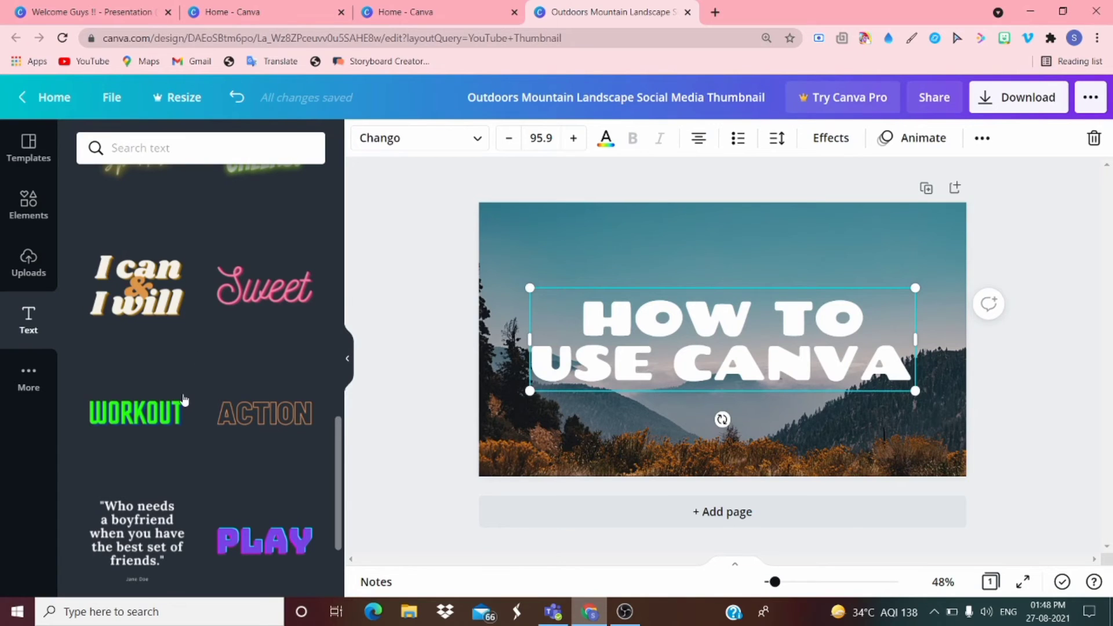
pyautogui.press('super+Tab')
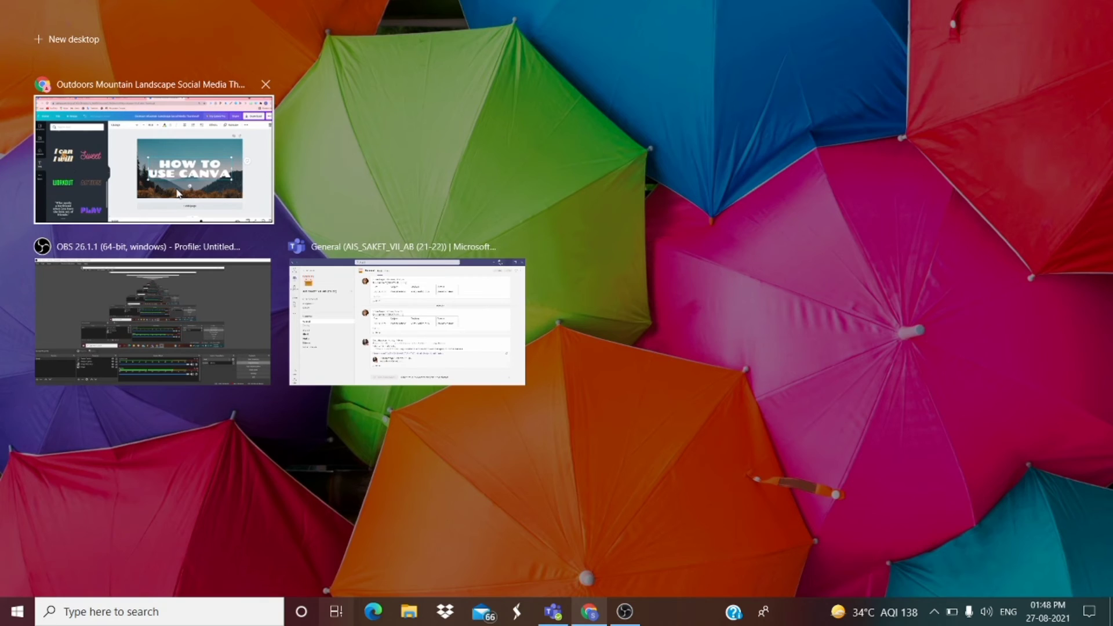
pyautogui.click(178, 193)
pyautogui.scroll(-10, 161, 448)
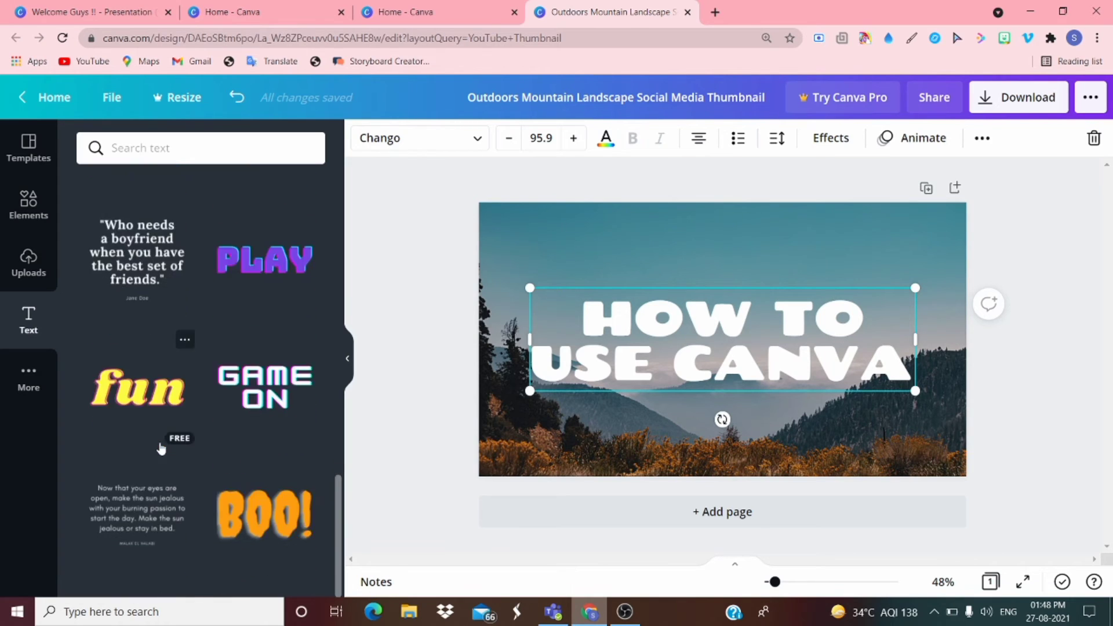
pyautogui.scroll(-2, 137, 486)
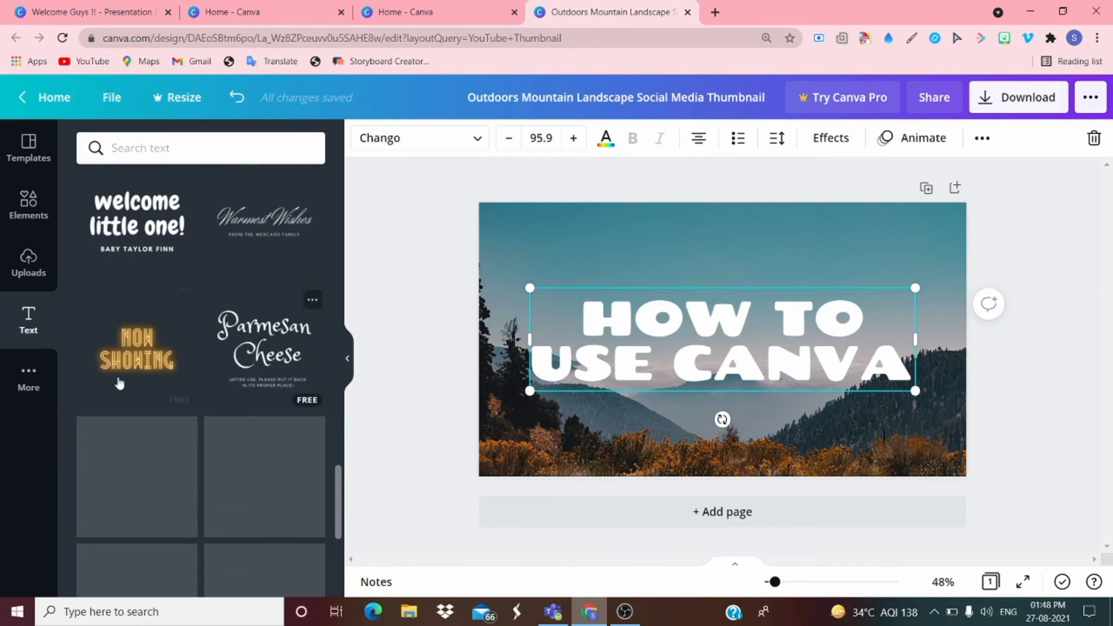
pyautogui.click(28, 261)
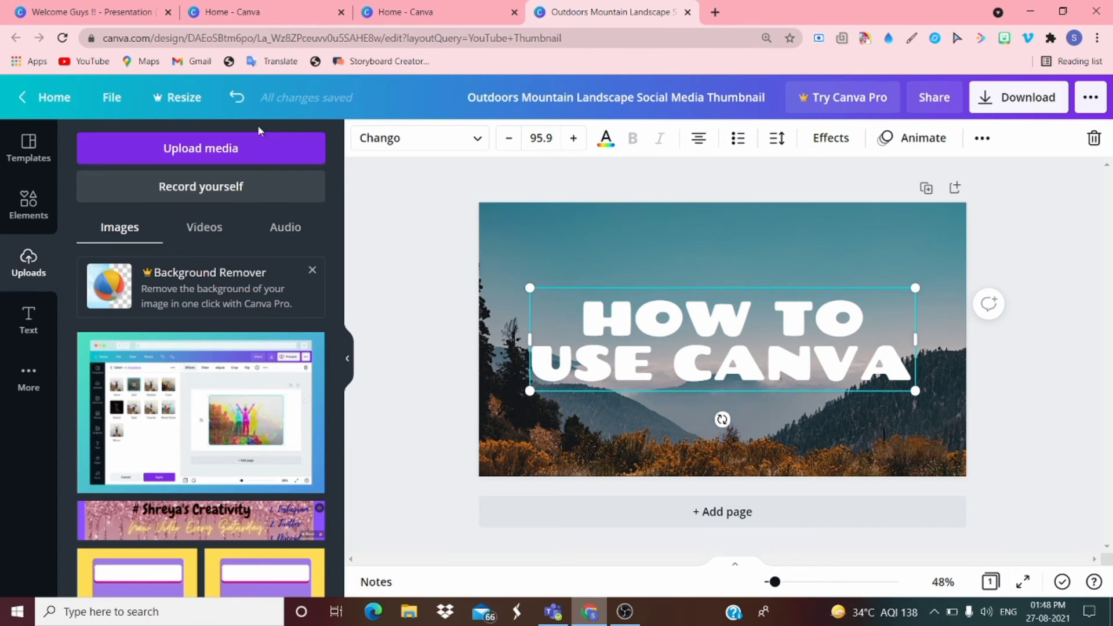
# - Upload the Outdoors Mountain Landscape Social Media Thumbnail PNG from the Downloads folder
pyautogui.click(263, 146)
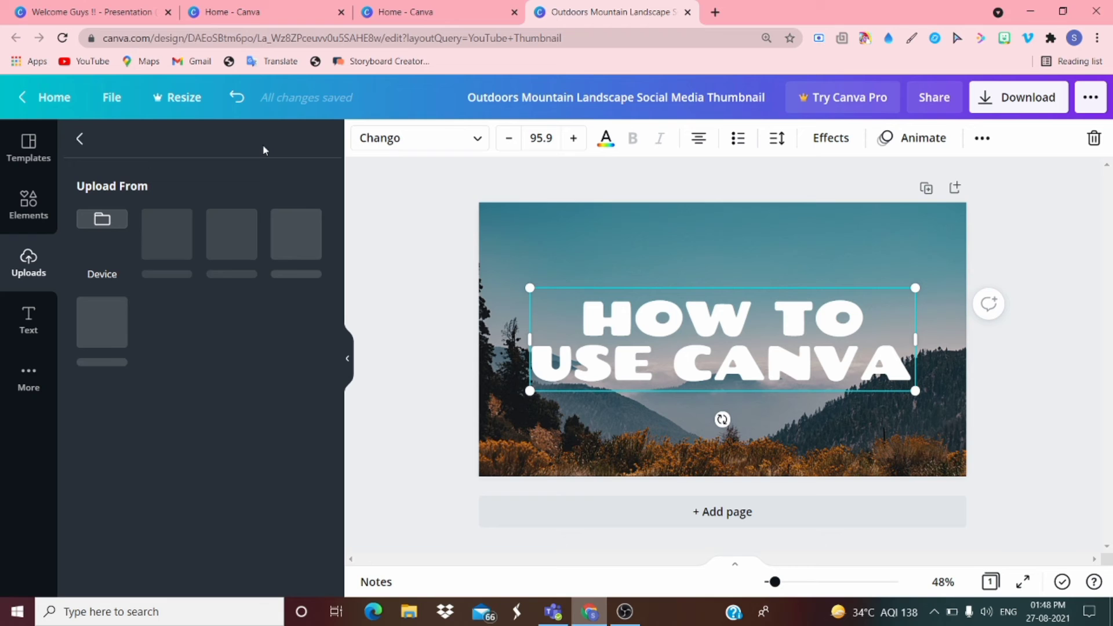
pyautogui.click(119, 236)
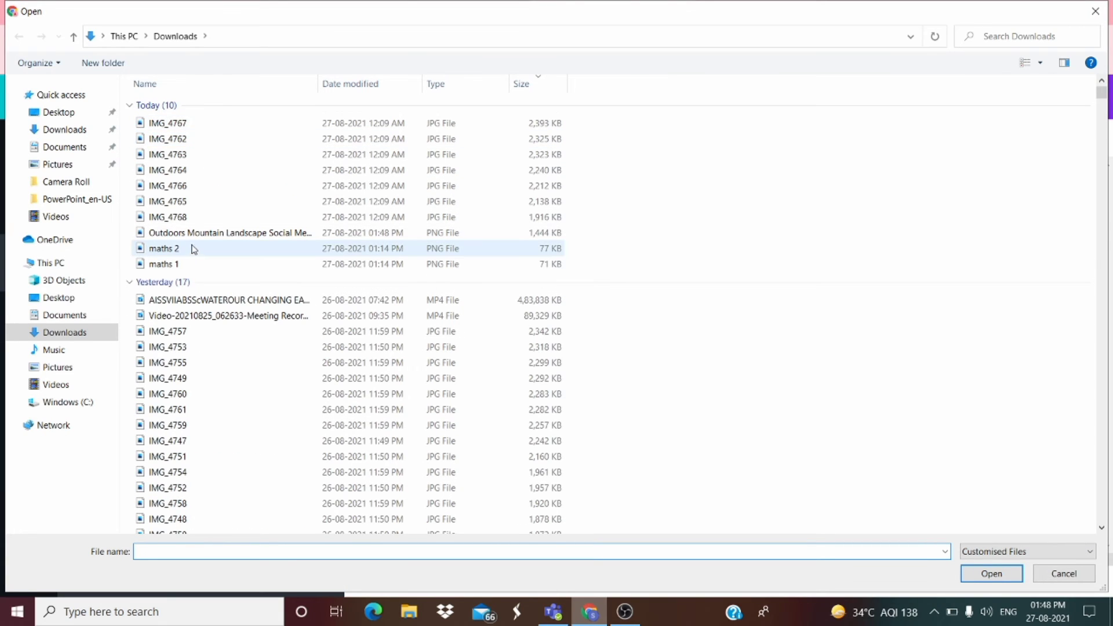
pyautogui.click(196, 234)
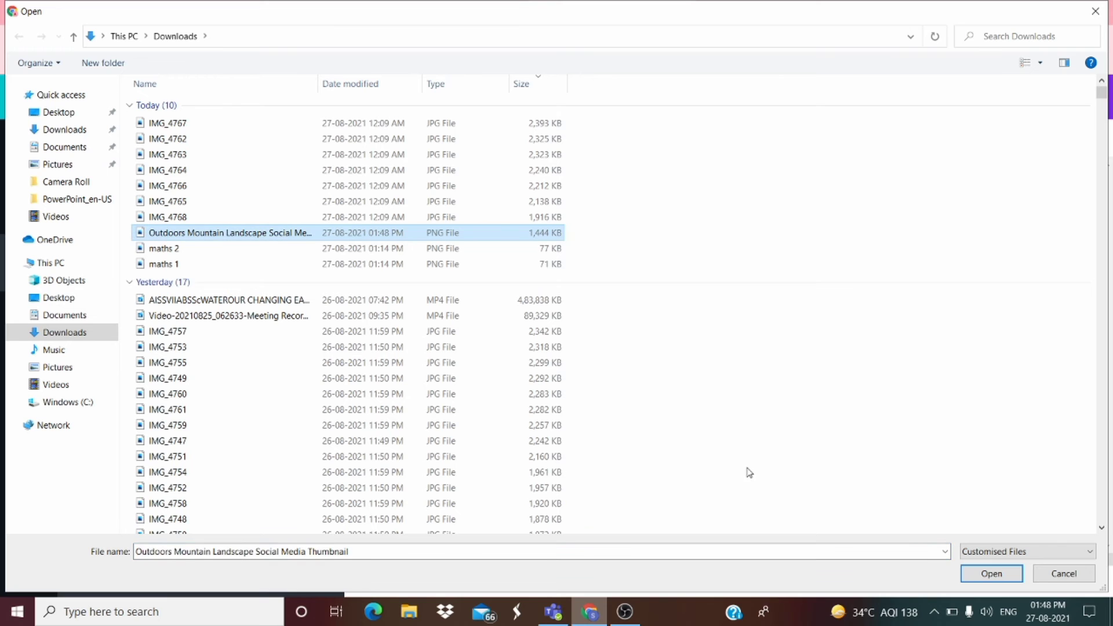
pyautogui.click(991, 573)
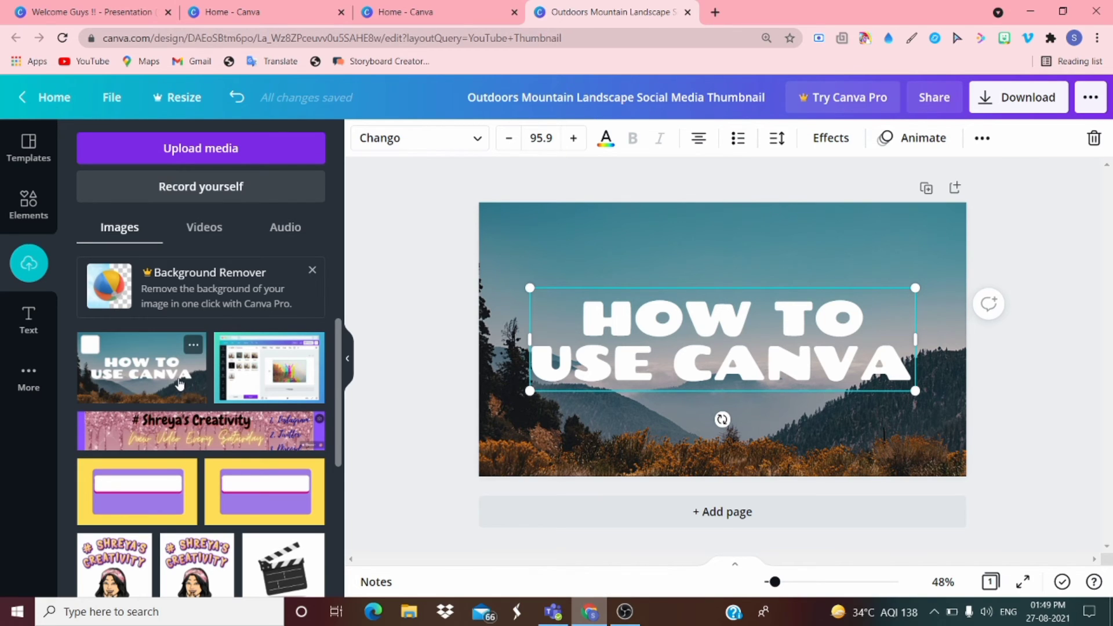
# - Place the uploaded thumbnail on the page, drag it upper right, delete it, and open More
pyautogui.click(179, 384)
pyautogui.click(614, 382)
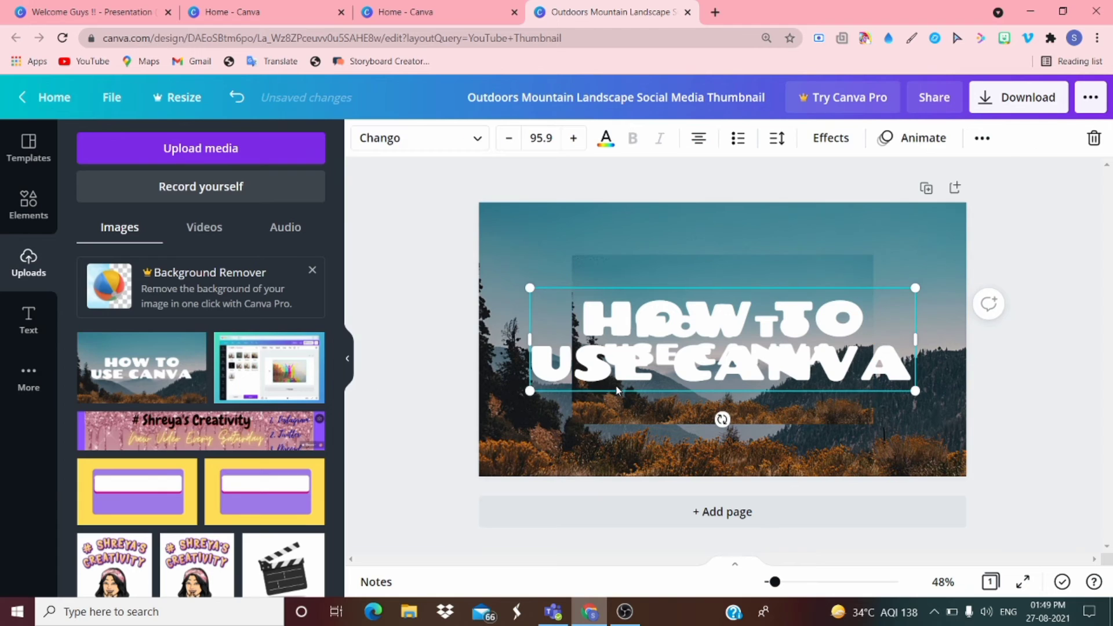
pyautogui.moveTo(629, 408); pyautogui.dragTo(737, 318)
pyautogui.press('Delete')
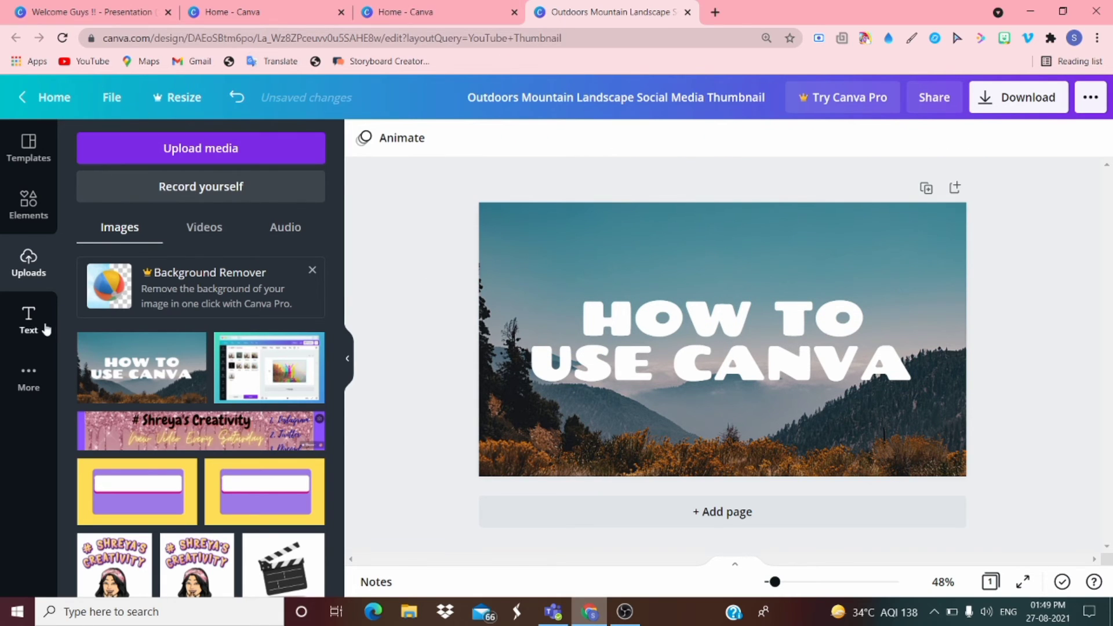
pyautogui.click(27, 383)
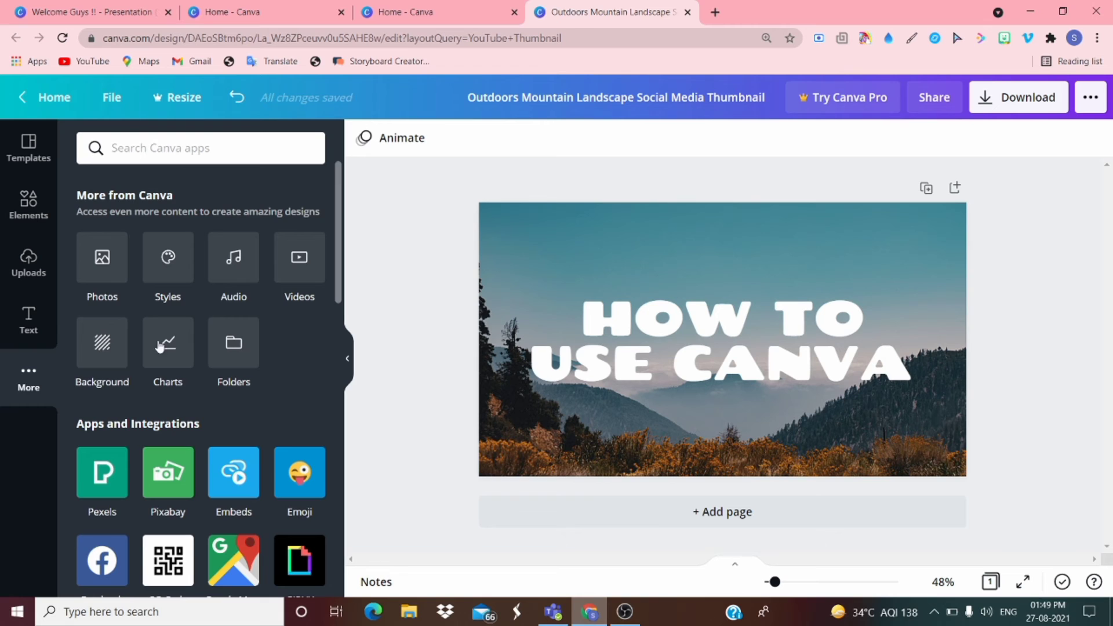
# - Look through More's Photos and Folders (Likes), then return to the Canva home page
pyautogui.click(100, 286)
pyautogui.click(29, 432)
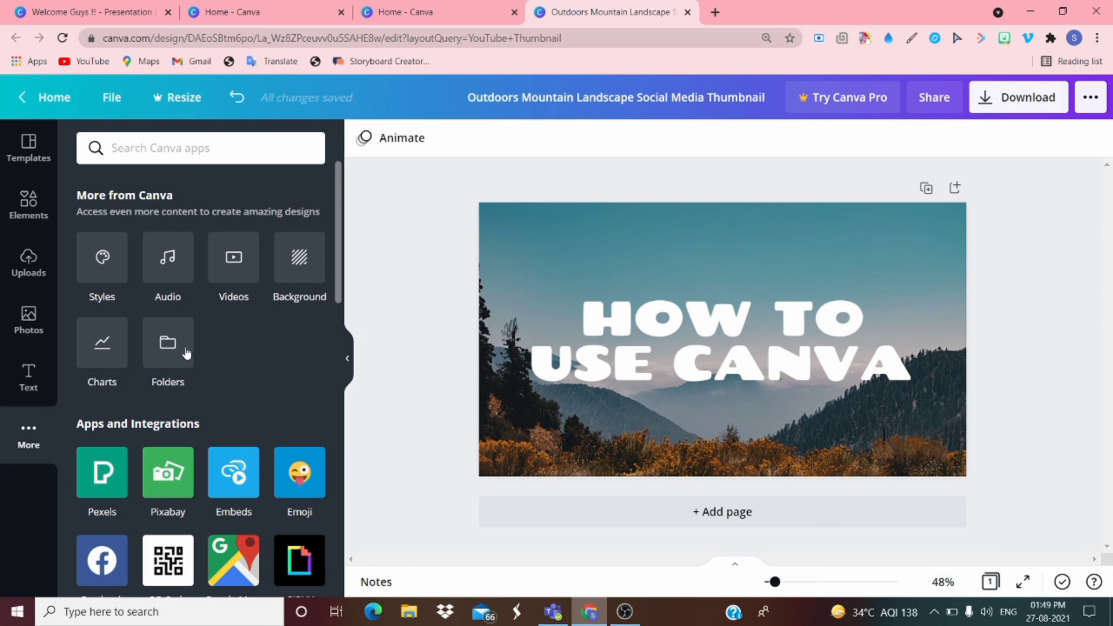
pyautogui.click(168, 343)
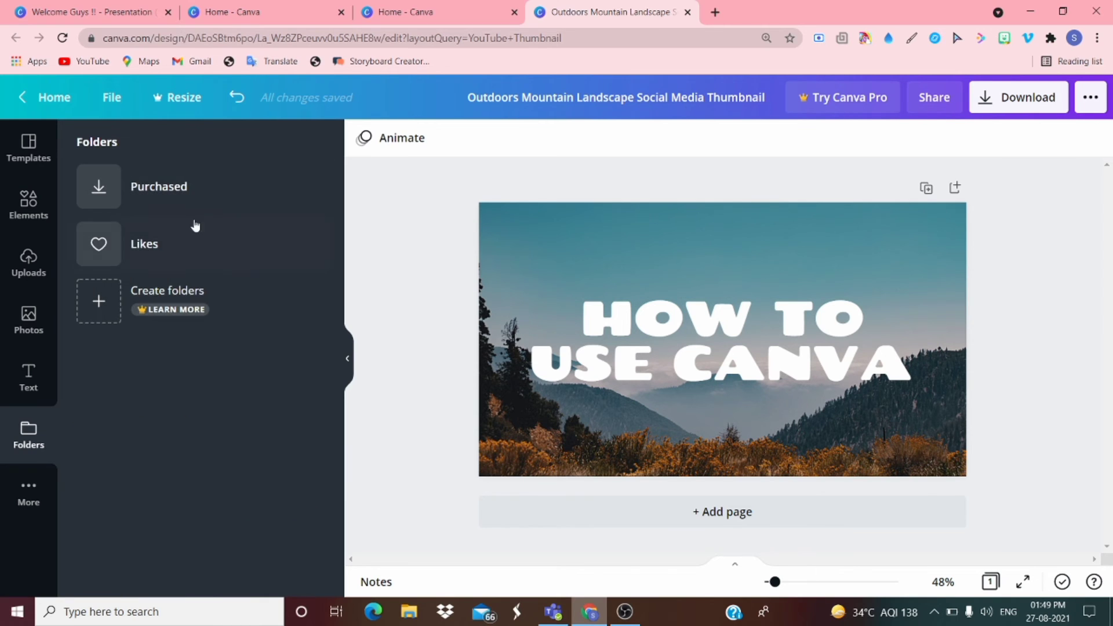
pyautogui.click(174, 243)
pyautogui.click(52, 100)
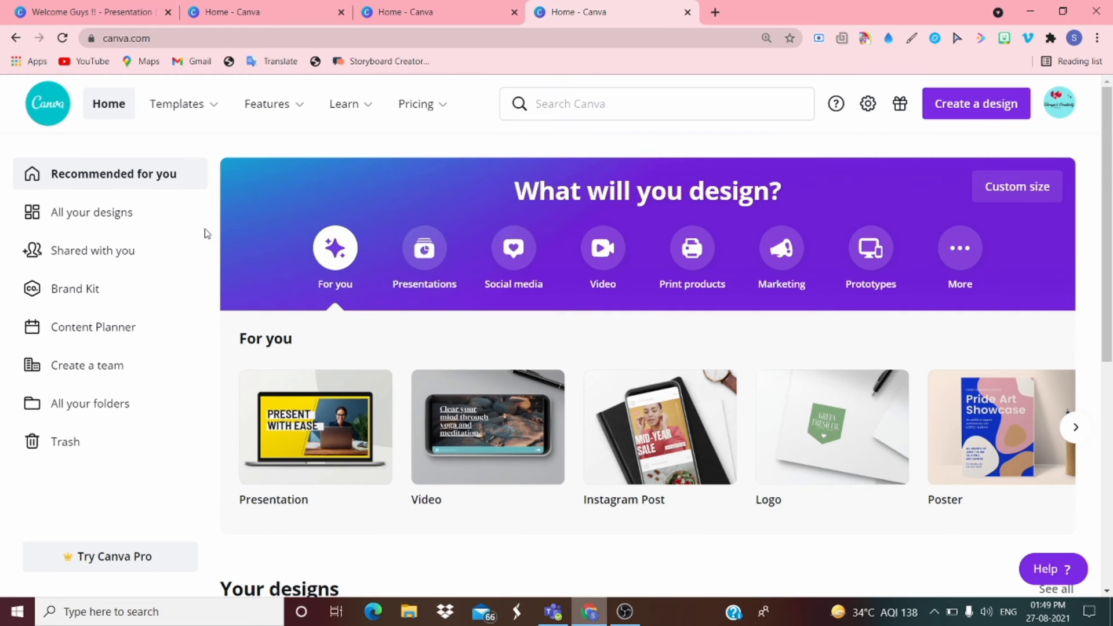
# - Switch through the Chrome tabs to the 'Welcome Guys !! - Presentation' tab
pyautogui.click(452, 10)
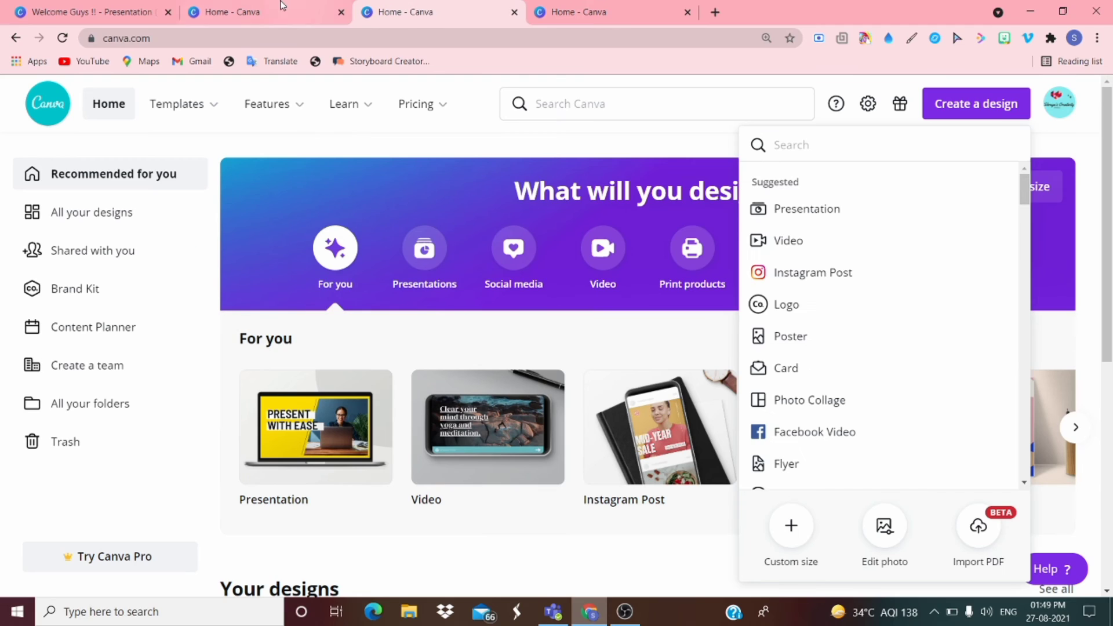
pyautogui.click(281, 8)
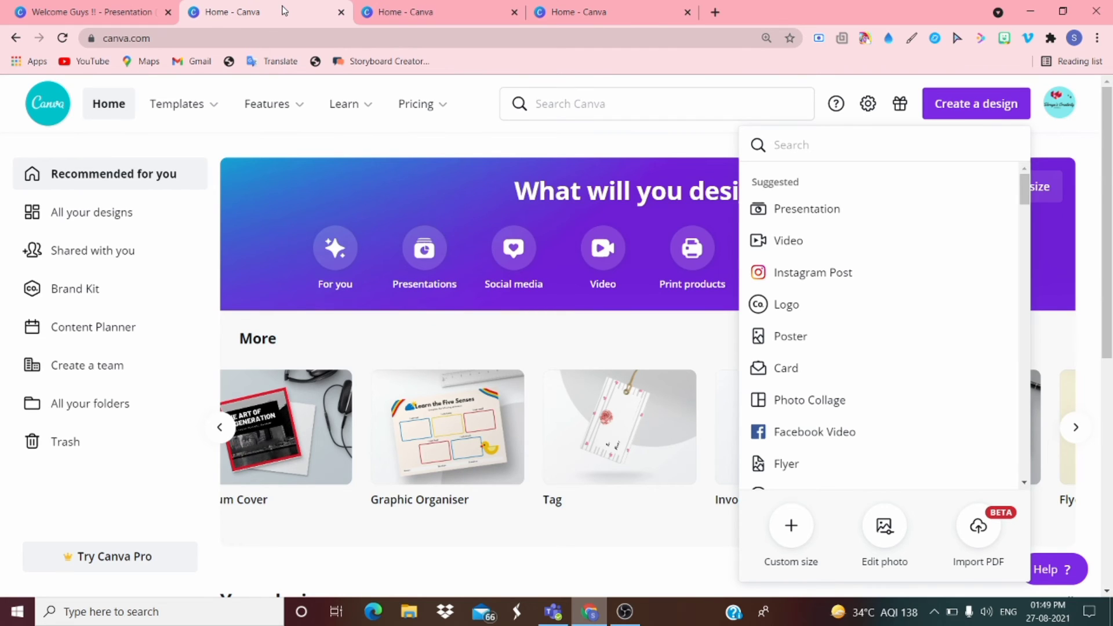
pyautogui.click(13, 5)
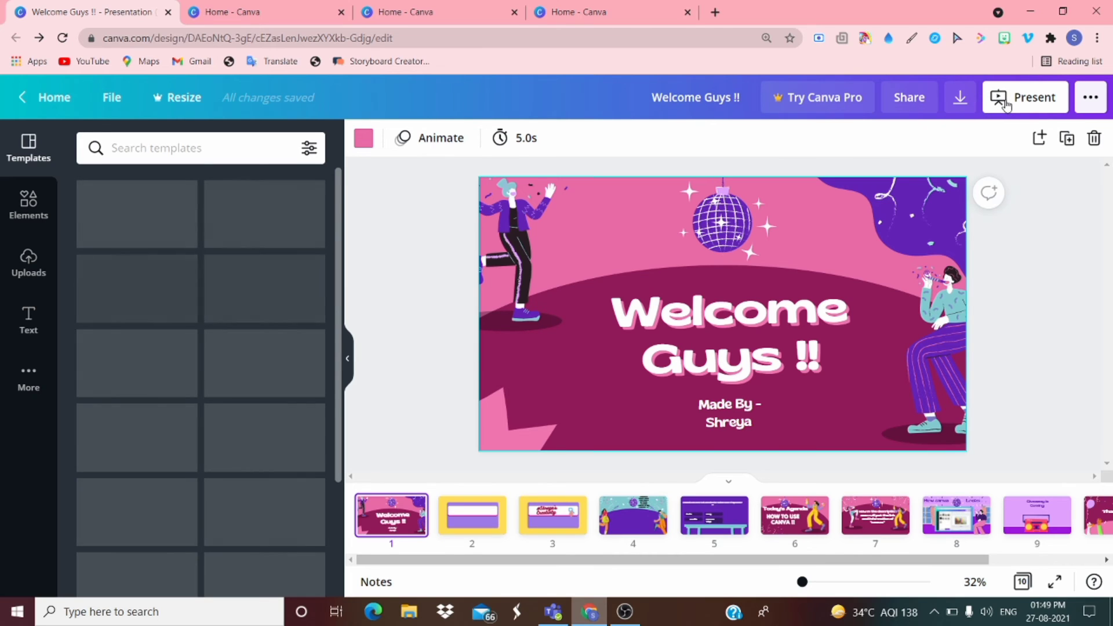
# - Start the Welcome Guys !! full-screen slideshow and advance to slide 4 of 10
pyautogui.click(1006, 105)
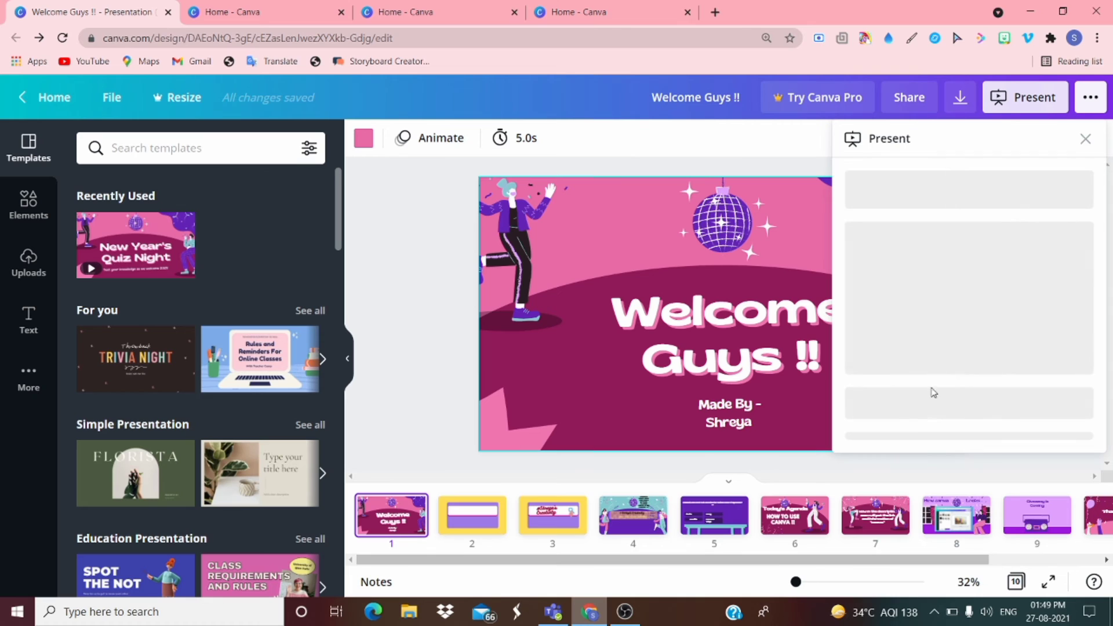
pyautogui.click(966, 251)
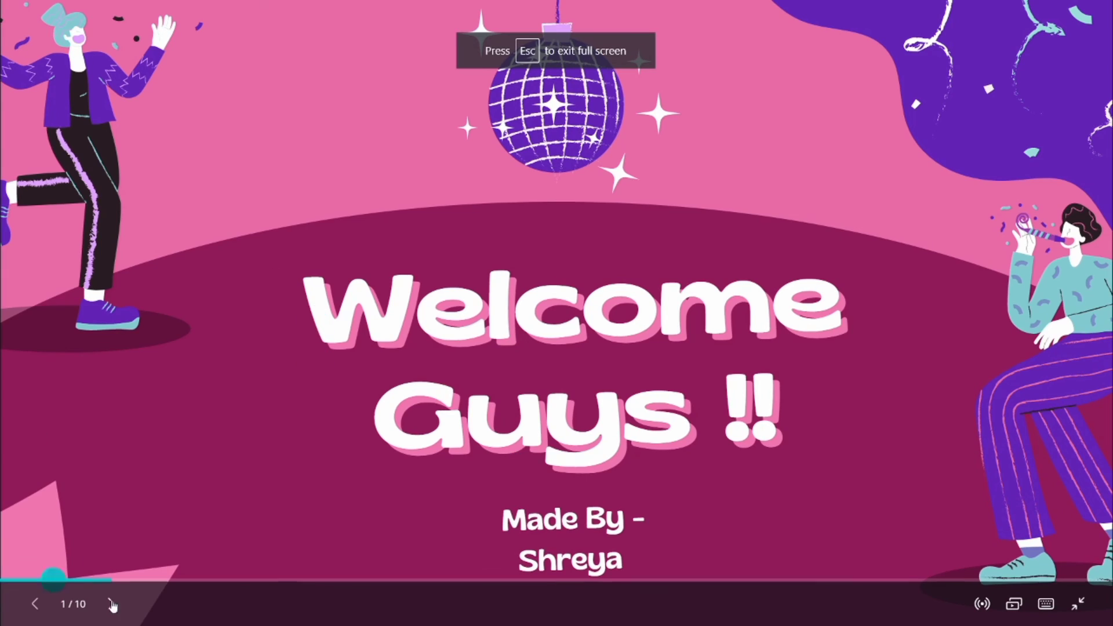
pyautogui.click(110, 605)
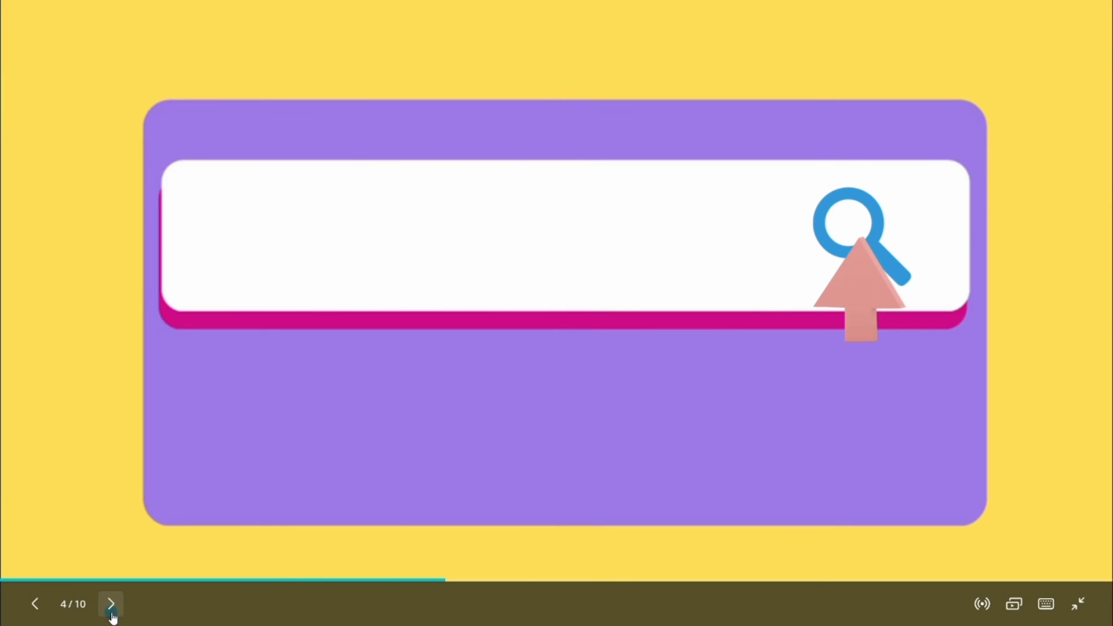